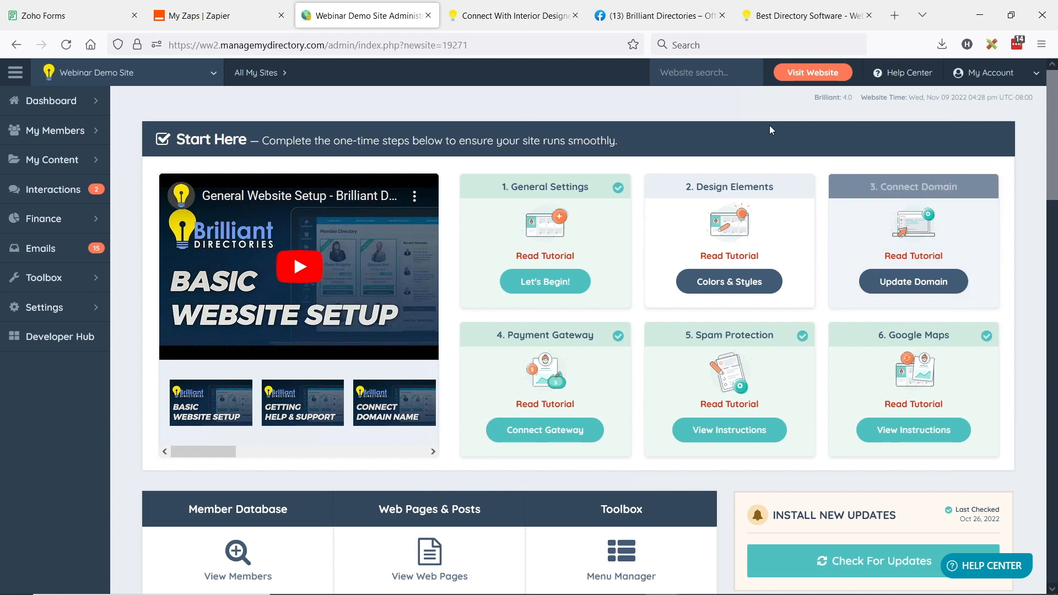
Copy the Lead Form's public permalink from its Share page and start a private window
click(89, 4)
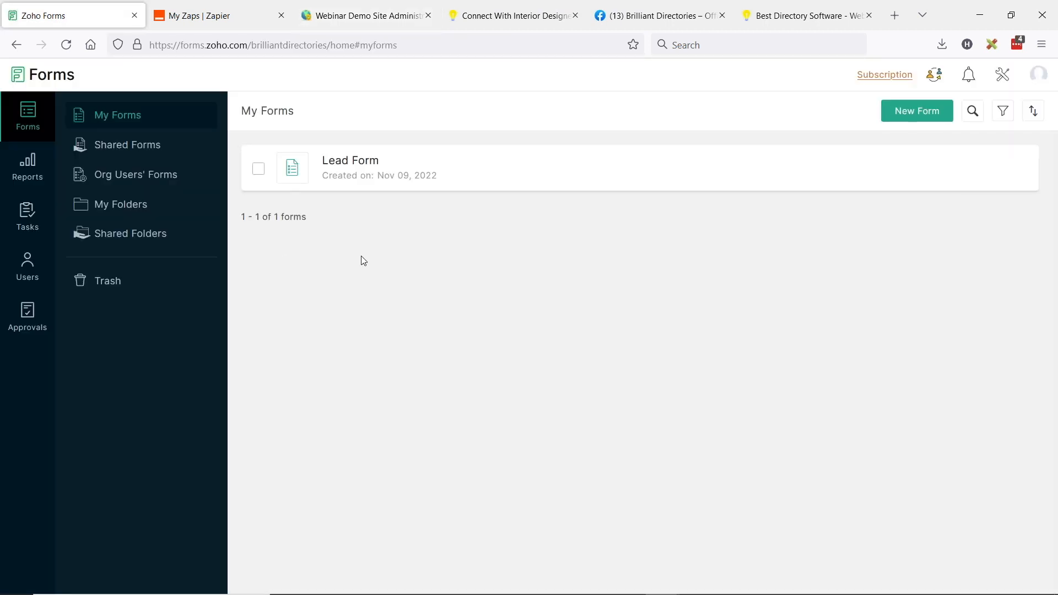
click(338, 162)
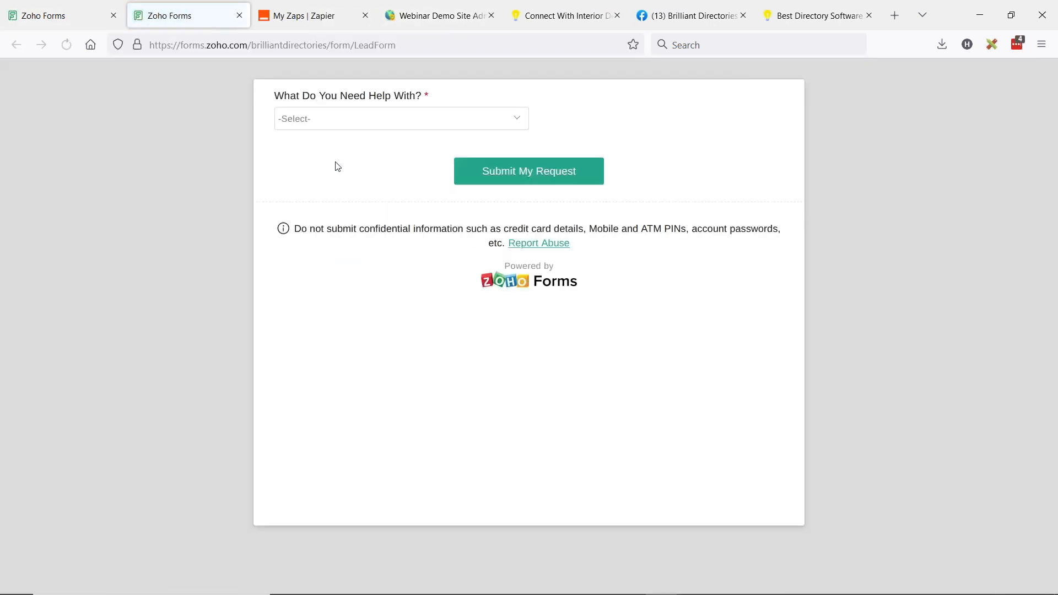
click(102, 6)
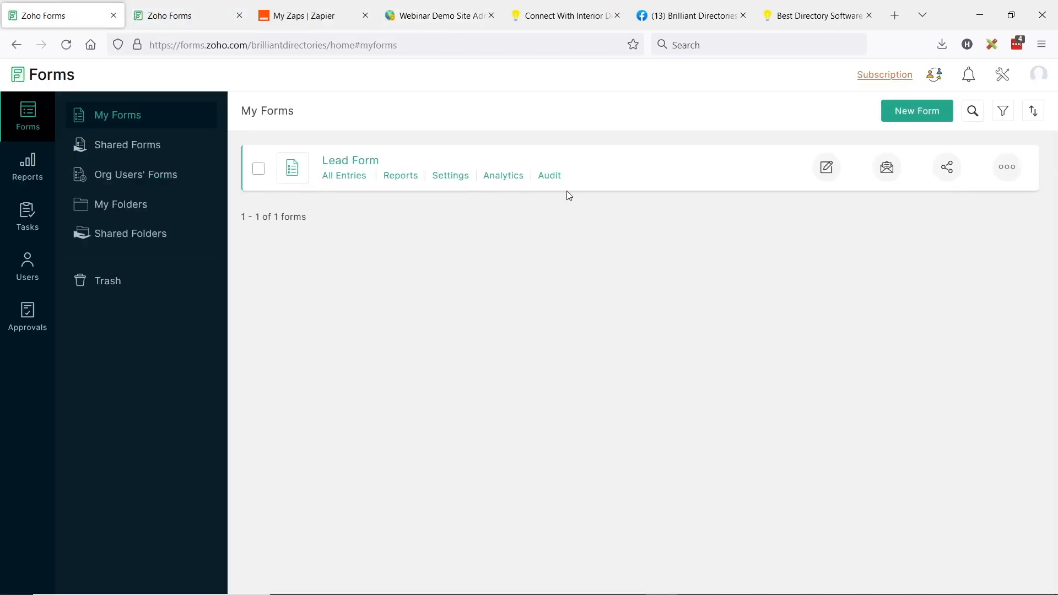
click(832, 174)
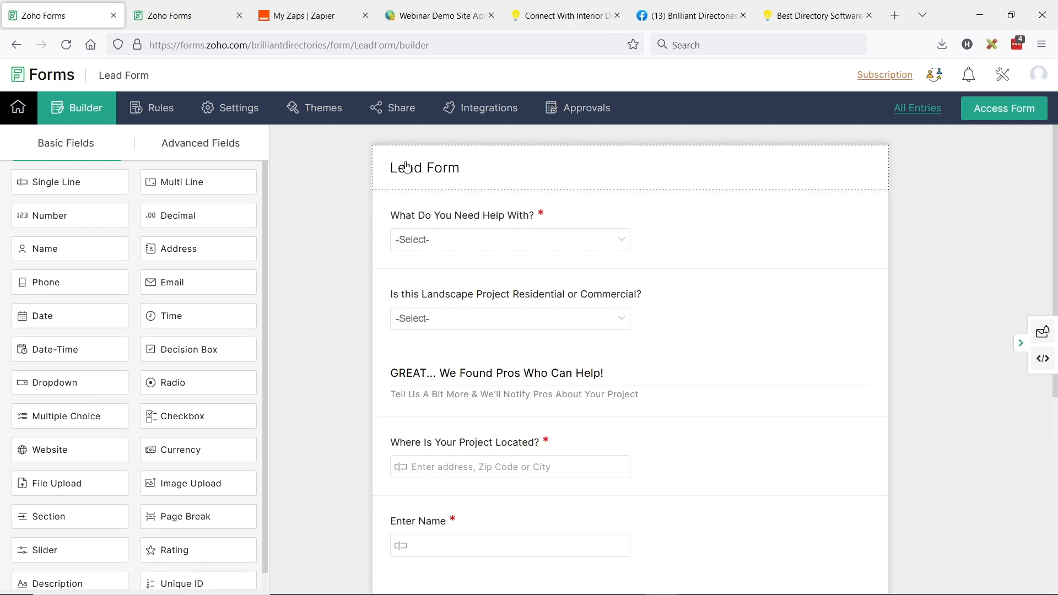
click(404, 112)
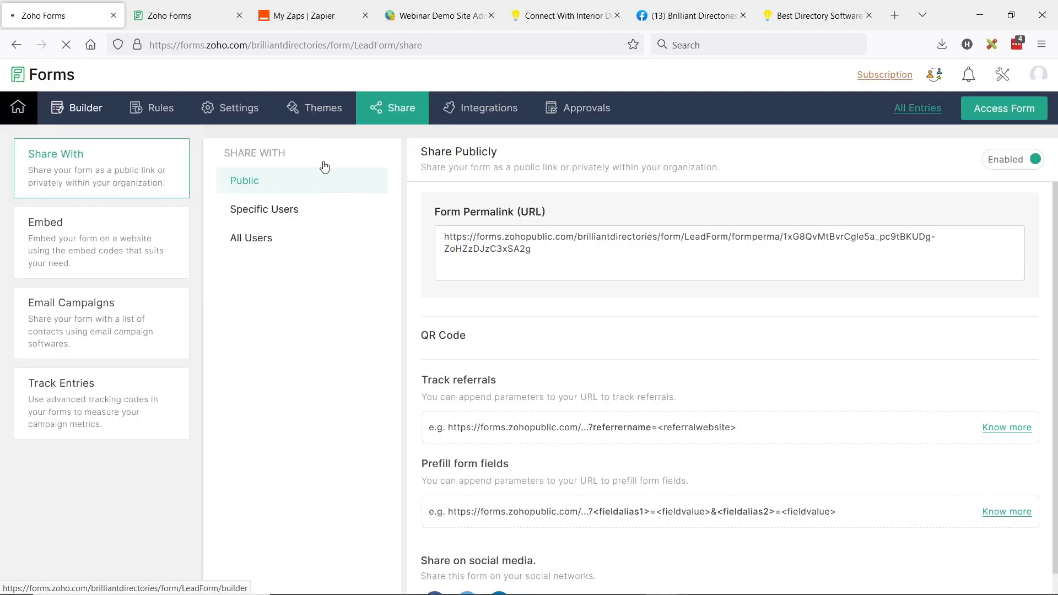
click(543, 258)
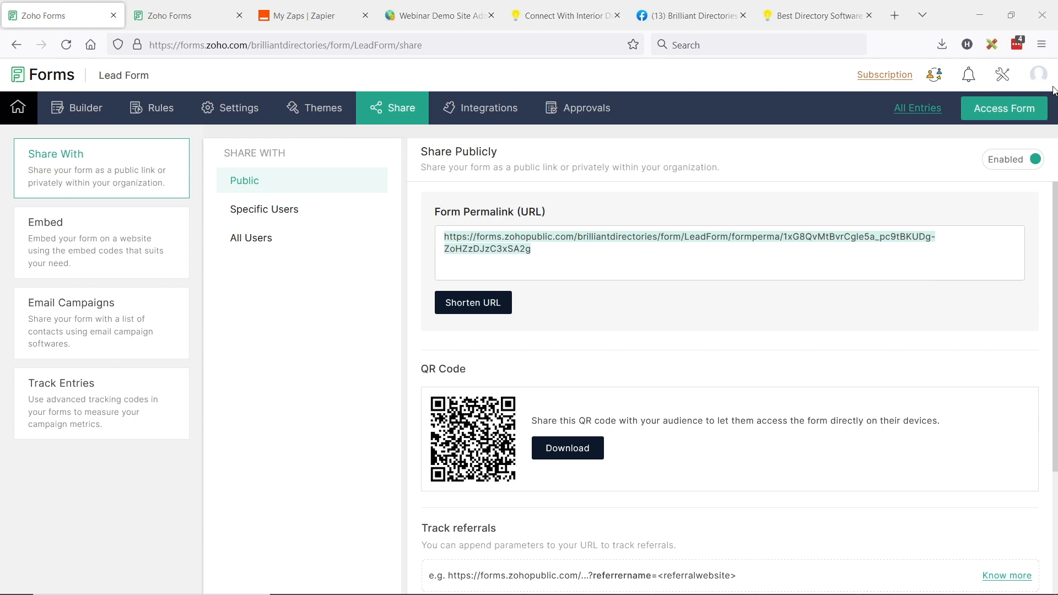
click(1042, 44)
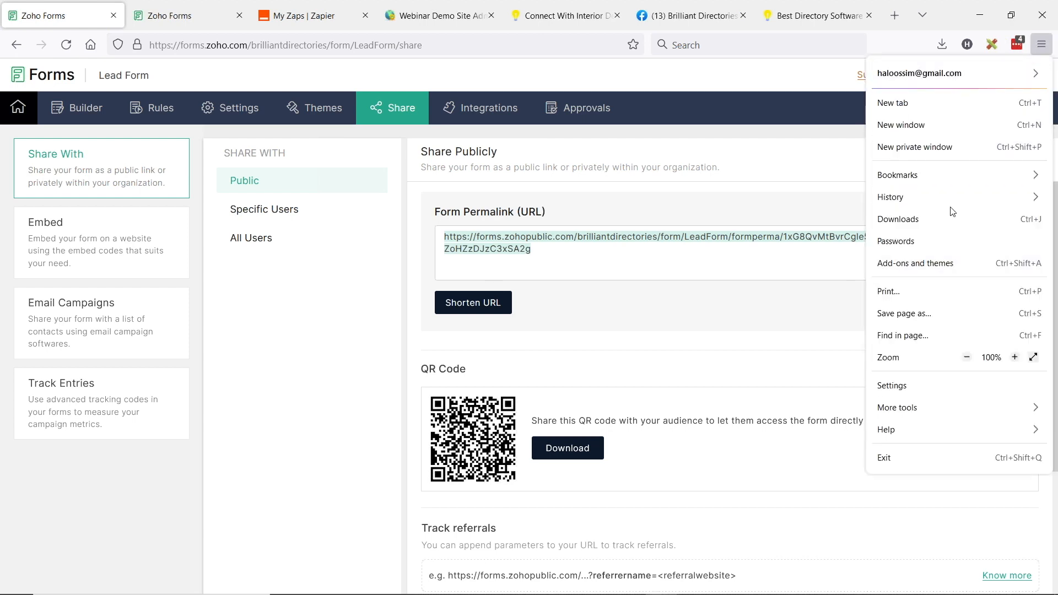
Load the public Lead Form from the copied permalink in a private window
click(950, 154)
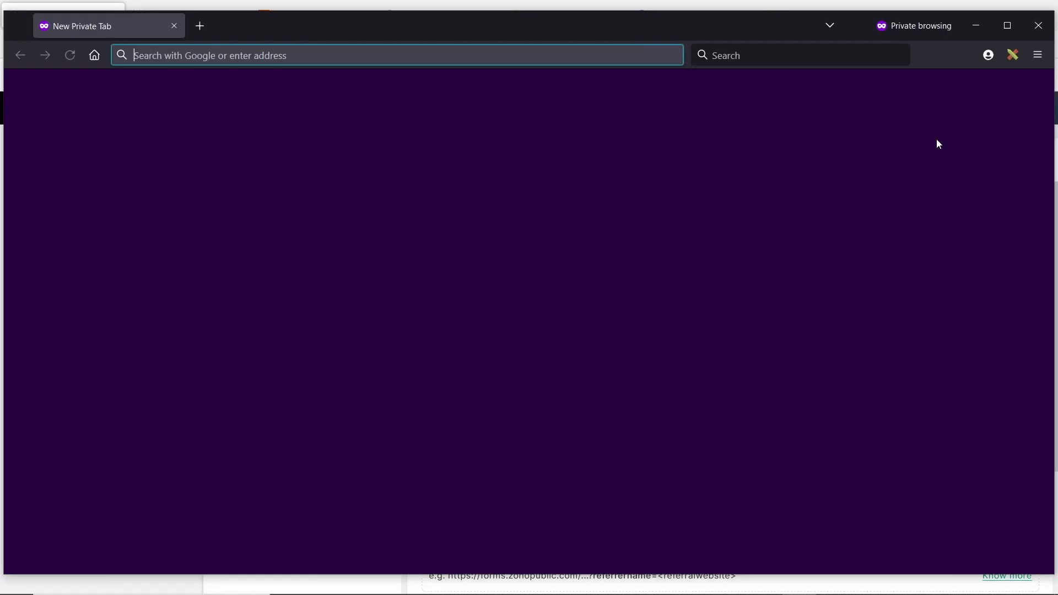
key(ctrl+v)
key(Return)
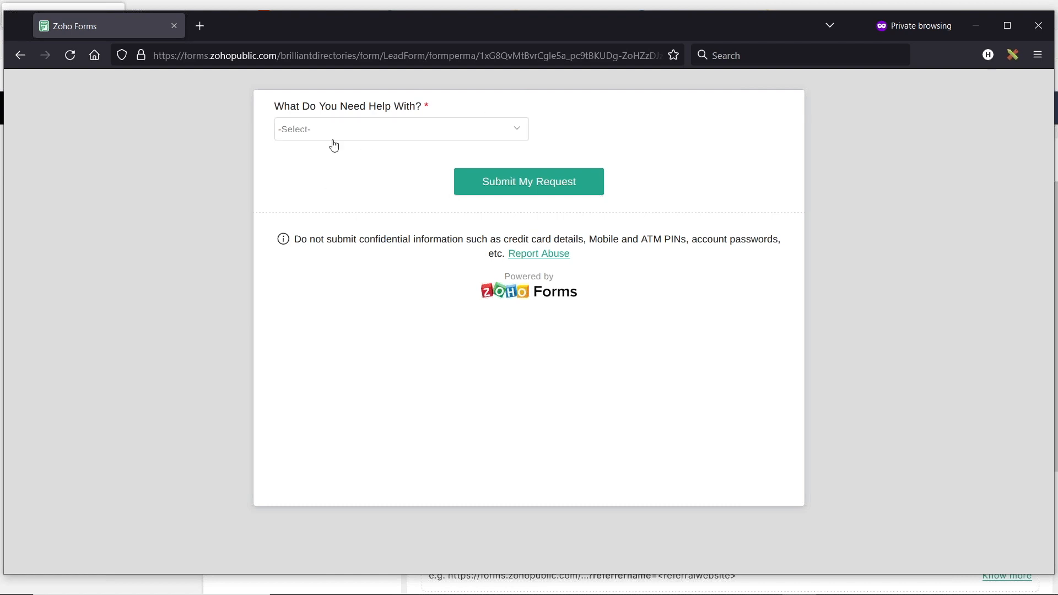
Choose Landscaping as the help needed and Residential as the project type
click(374, 132)
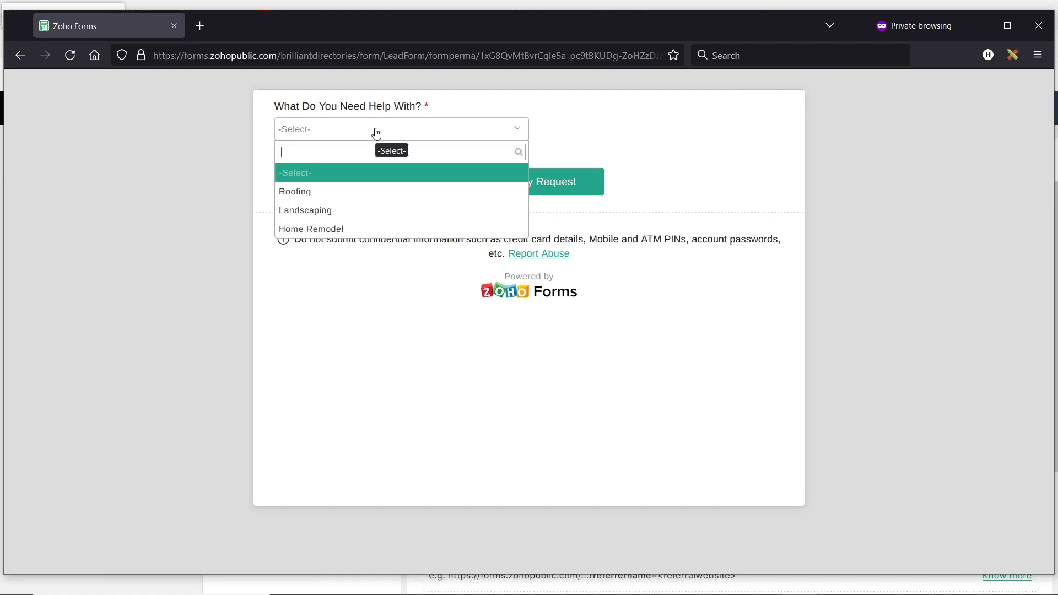
click(330, 218)
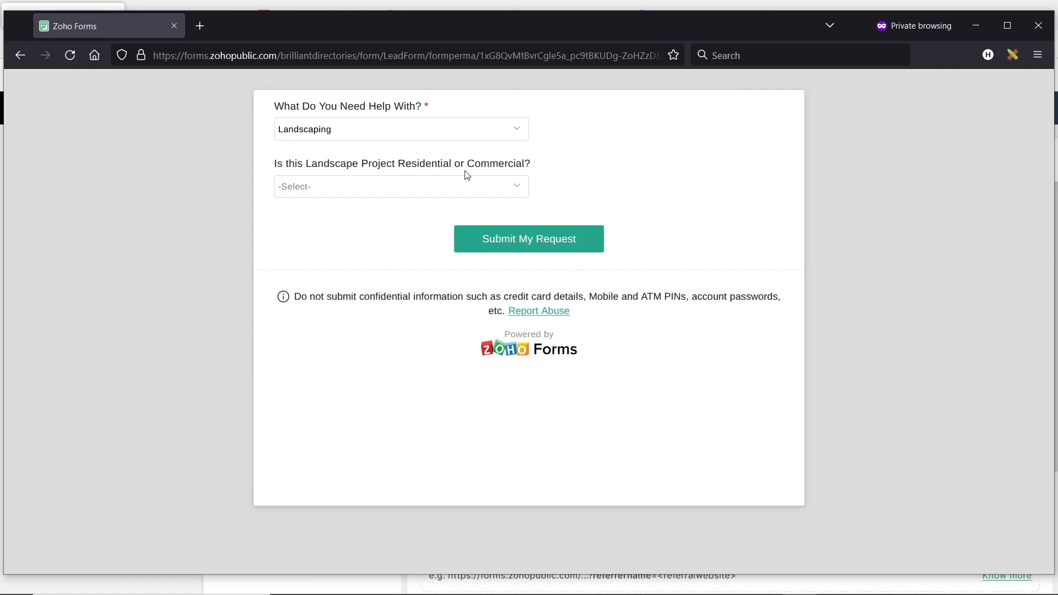
click(457, 191)
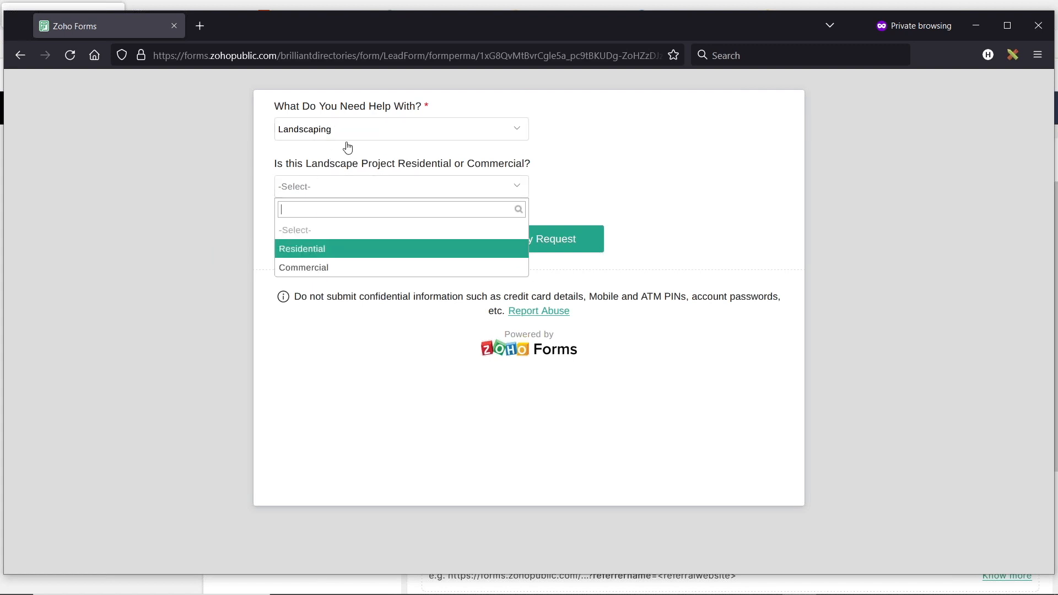
click(315, 251)
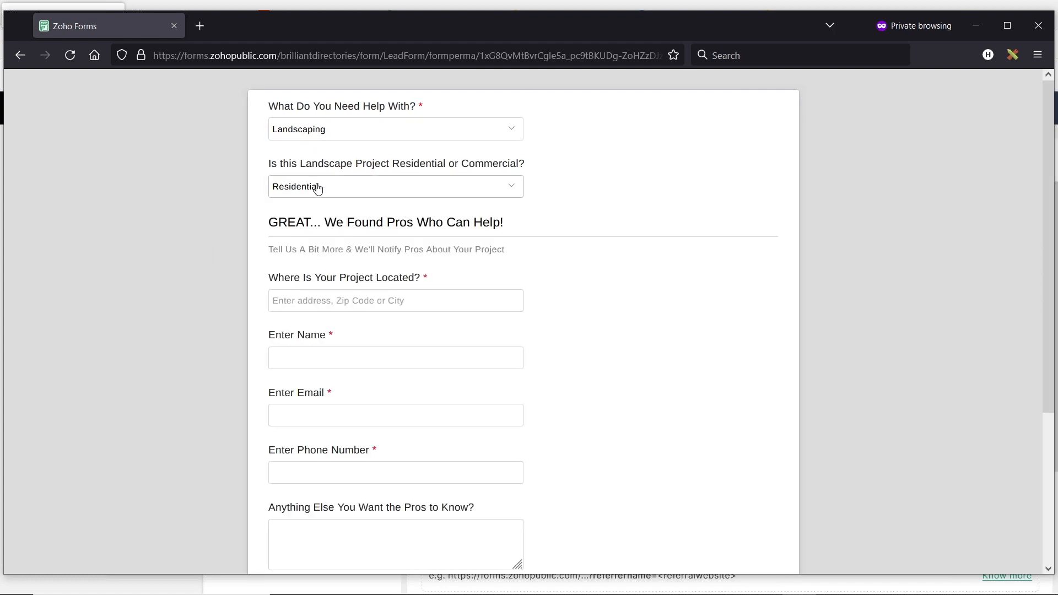
scroll(338, 287, down, 2)
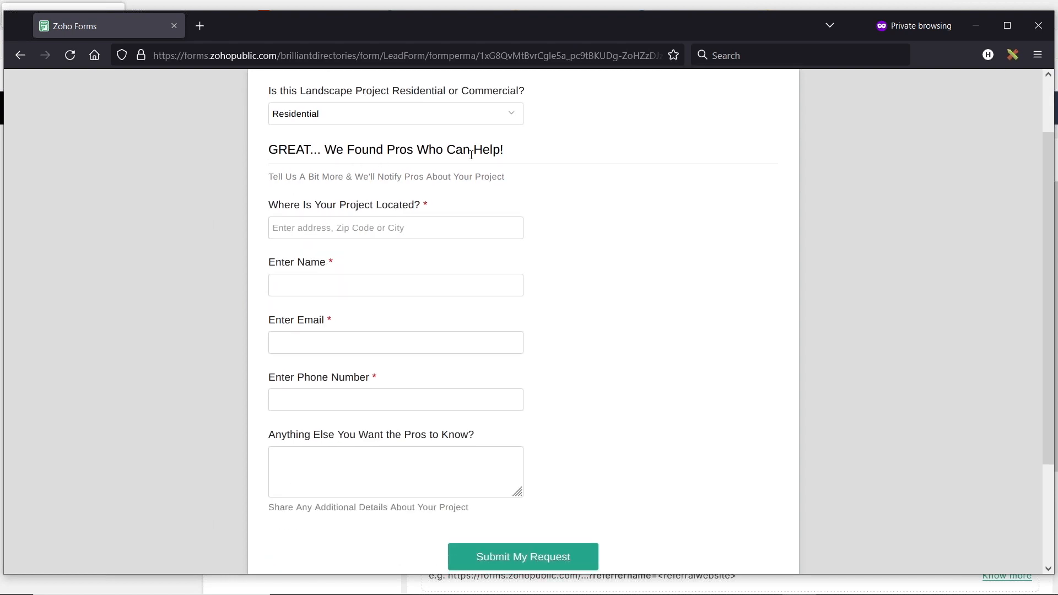
Enter Los Angeles, a contact name, email and phone, and the note 'THIS IS THE WEBINAR TEST'
click(347, 229)
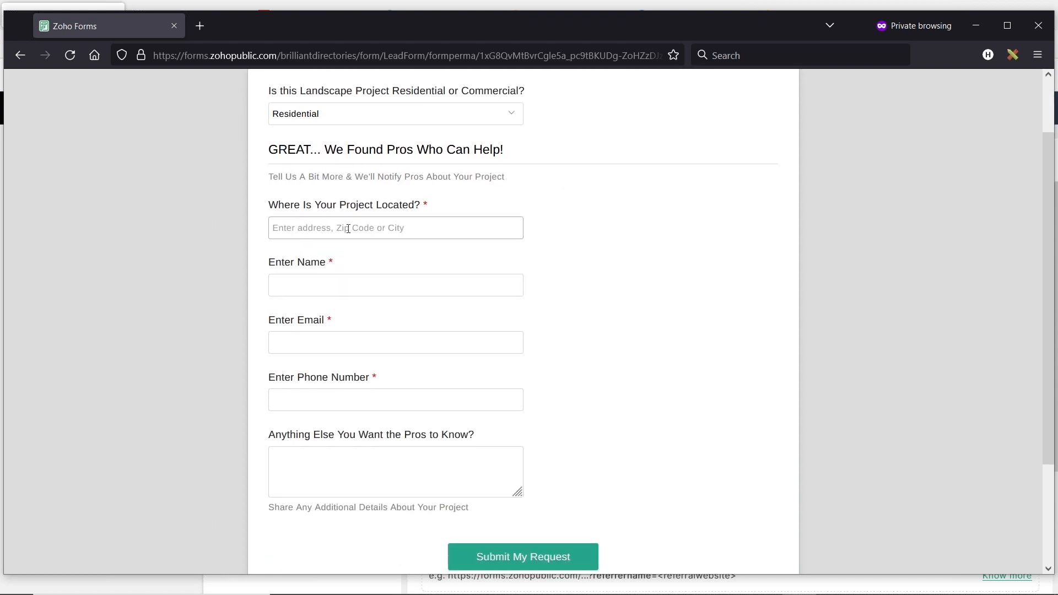
text(Los Angeles)
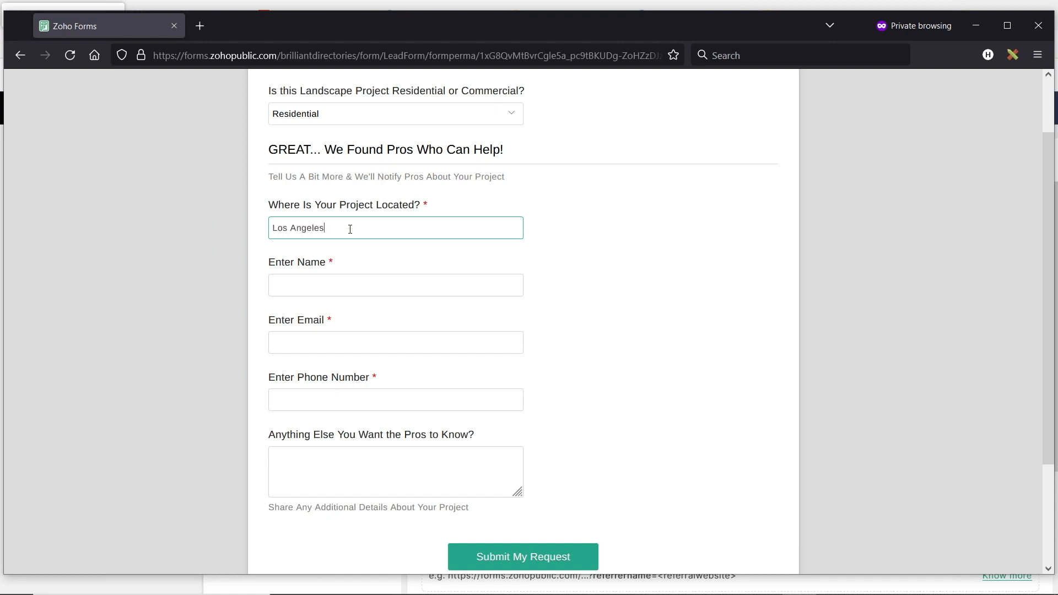
click(331, 283)
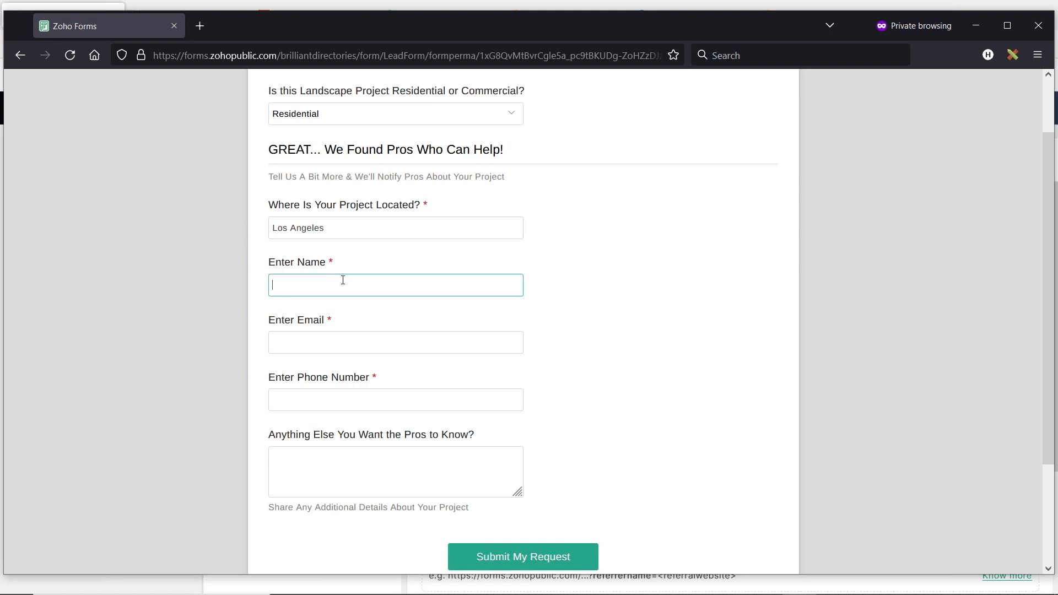
text(Jason)
key(Tab)
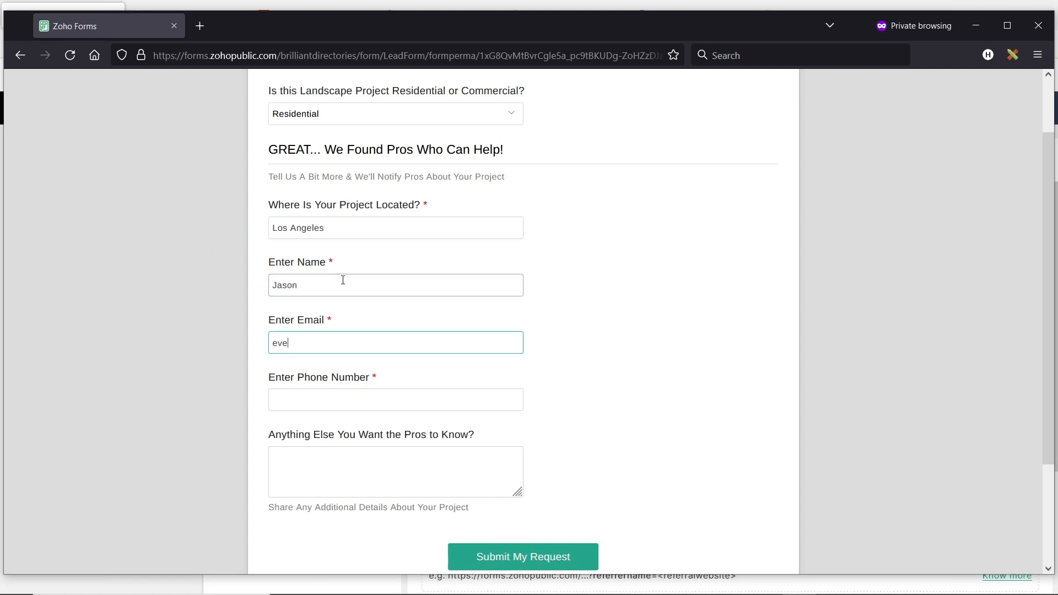
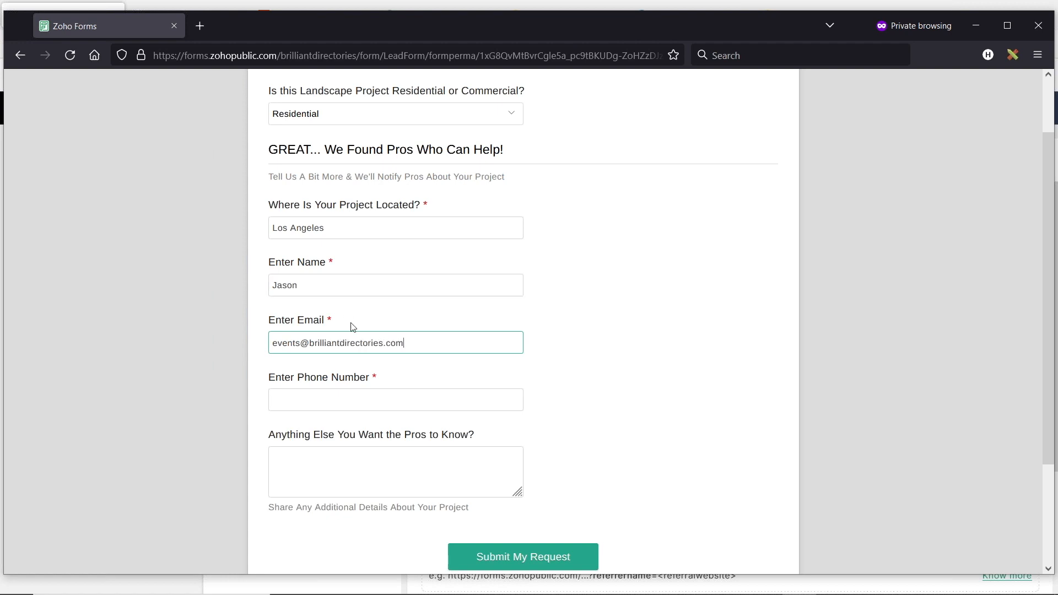
click(356, 392)
text(310-555-5555)
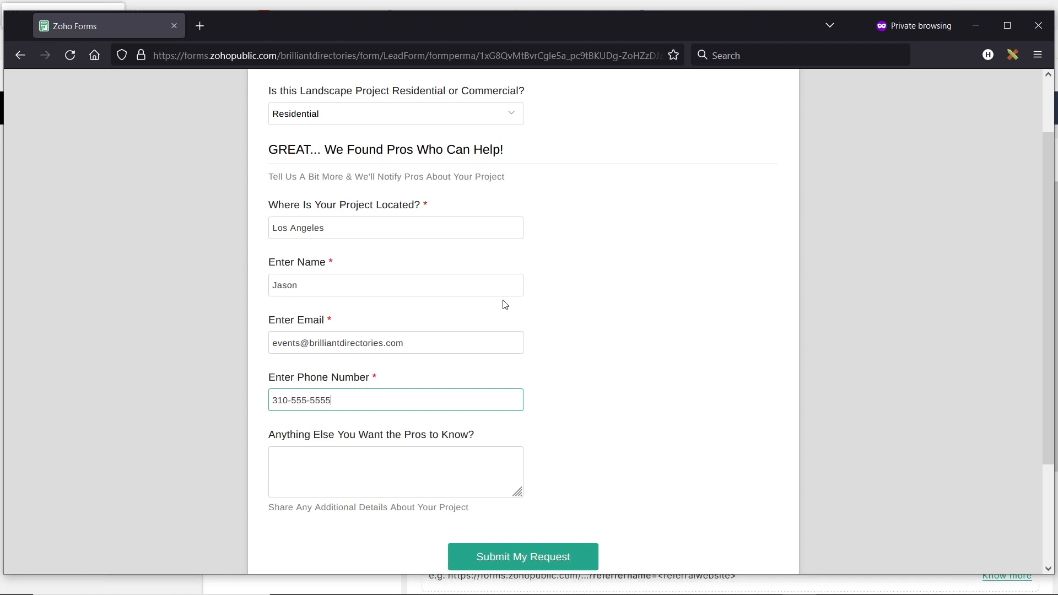
key(Tab)
text(THI)
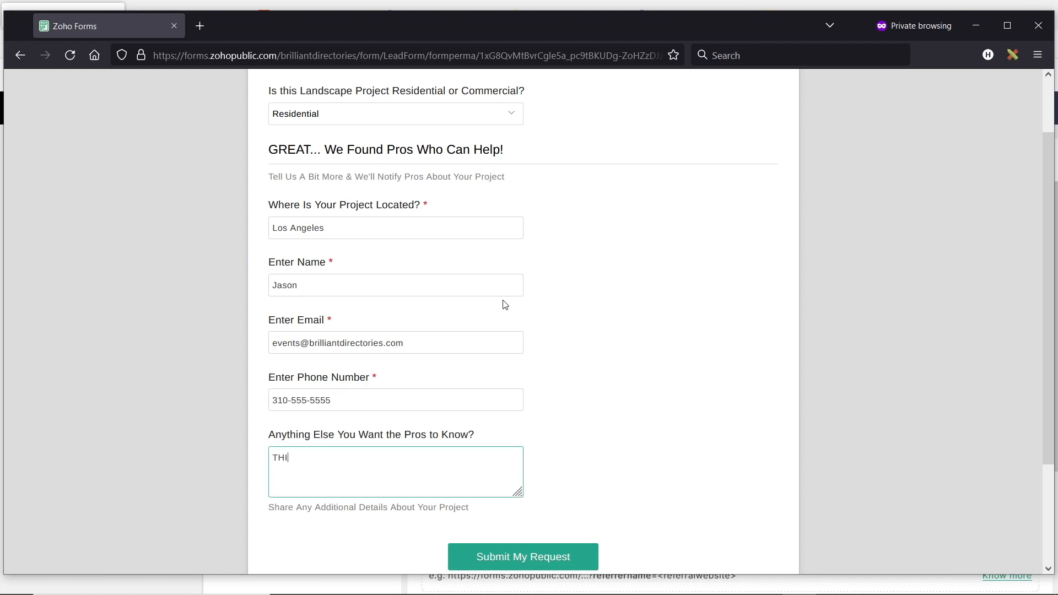
text(S IS THE WEBINAR TEST)
Review the completed form and submit the request
scroll(484, 281, up, 2)
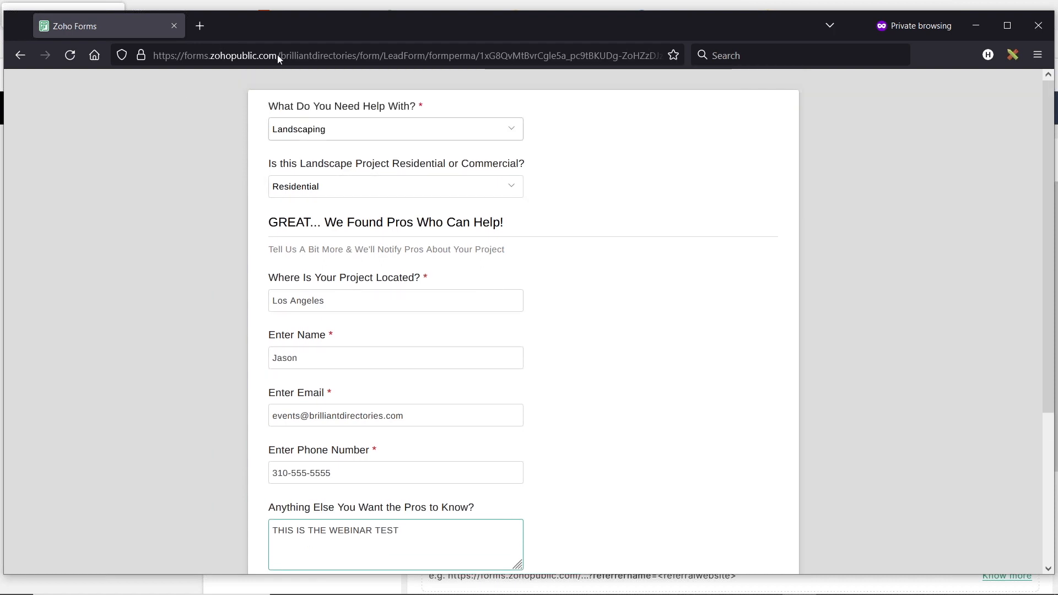
scroll(522, 217, down, 3)
scroll(446, 325, up, 3)
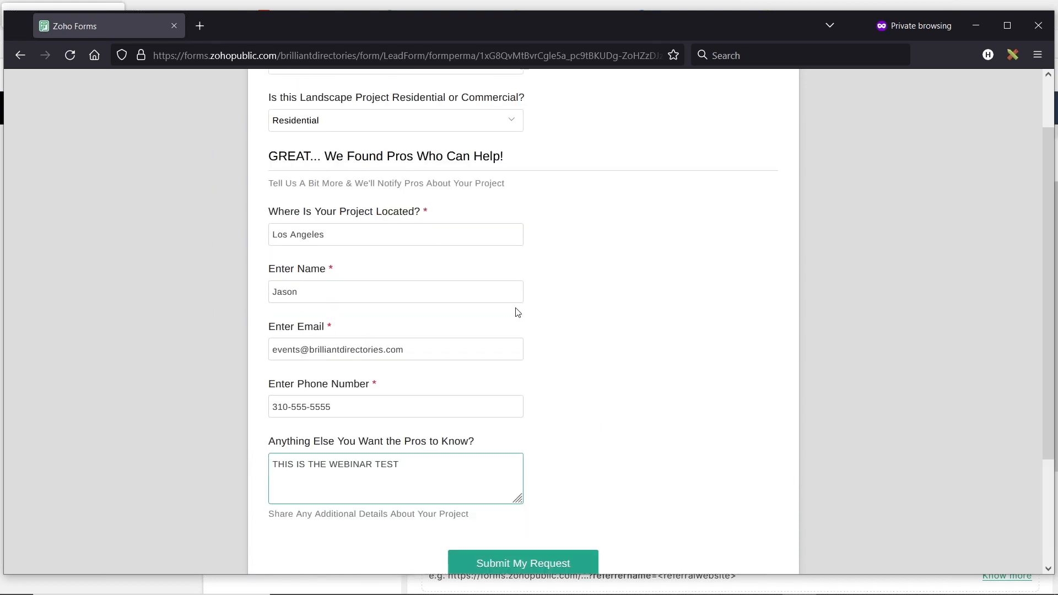
scroll(538, 259, down, 2)
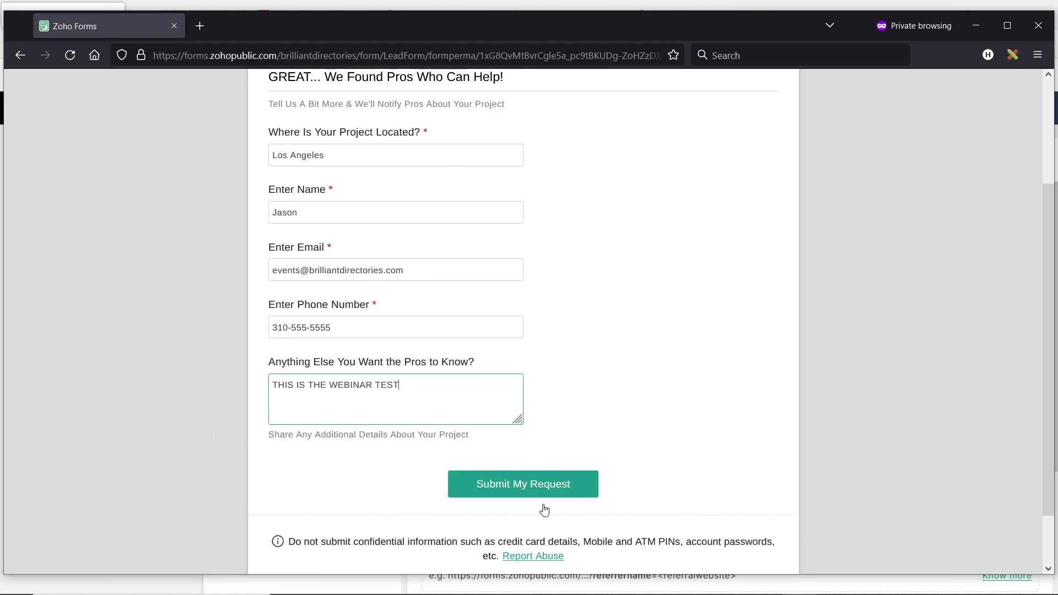
click(540, 485)
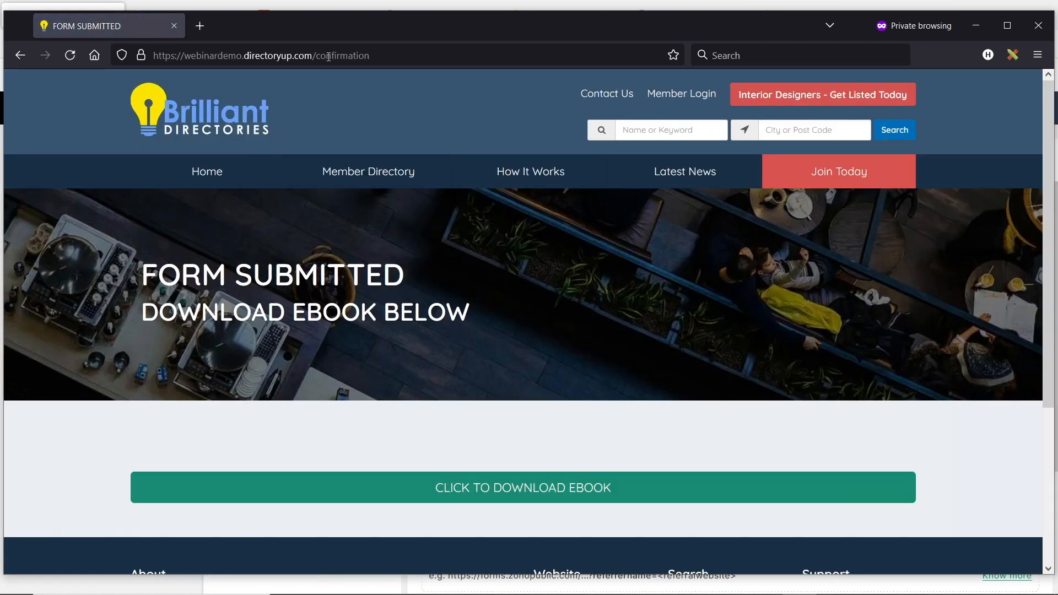
Check the Form Submitted / Download Ebook Below confirmation page, then return to Zoho Forms
drag(152, 264, 461, 280)
scroll(373, 303, down, 1)
drag(142, 240, 534, 246)
click(249, 252)
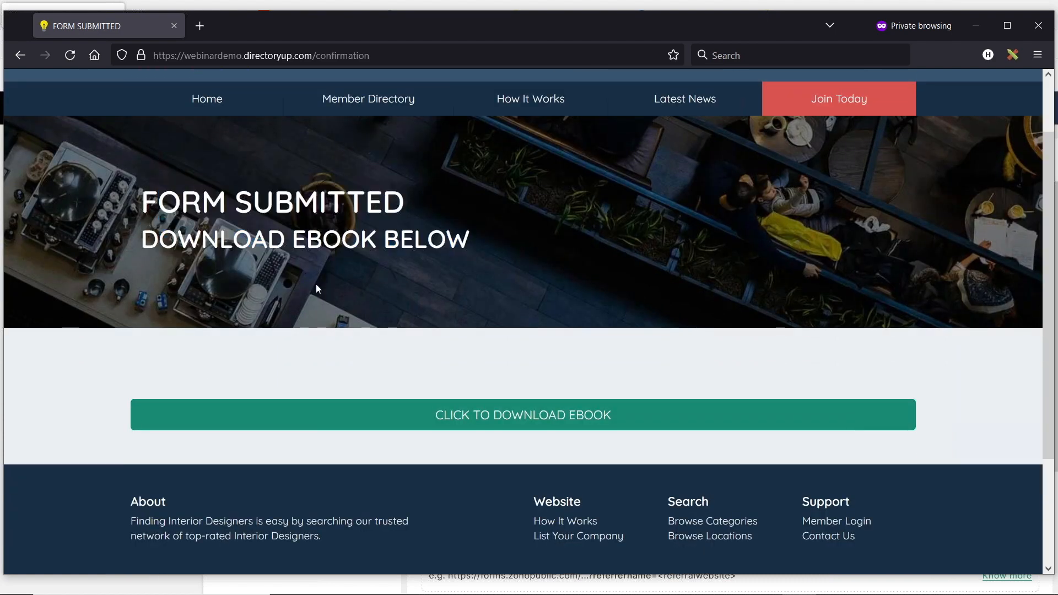
scroll(394, 339, up, 1)
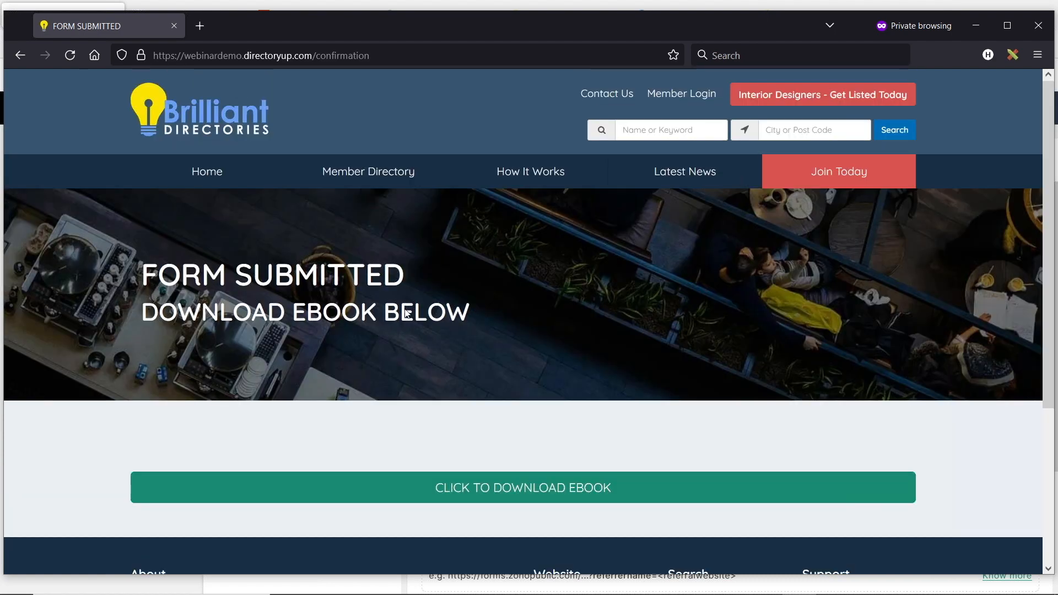
key(alt+Tab)
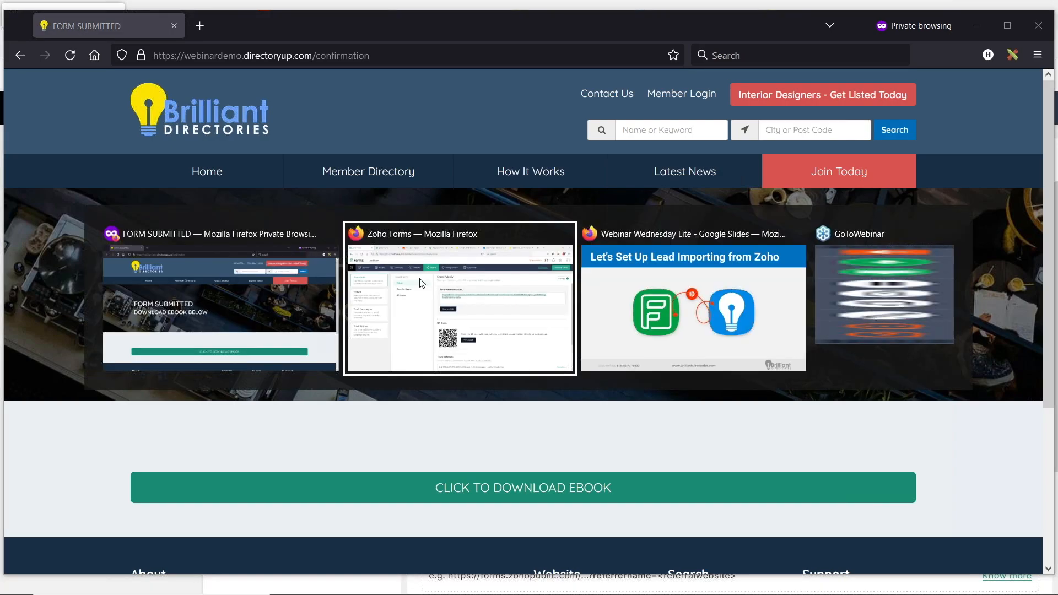
Open Interactions > Member Leads in the directory admin
click(438, 16)
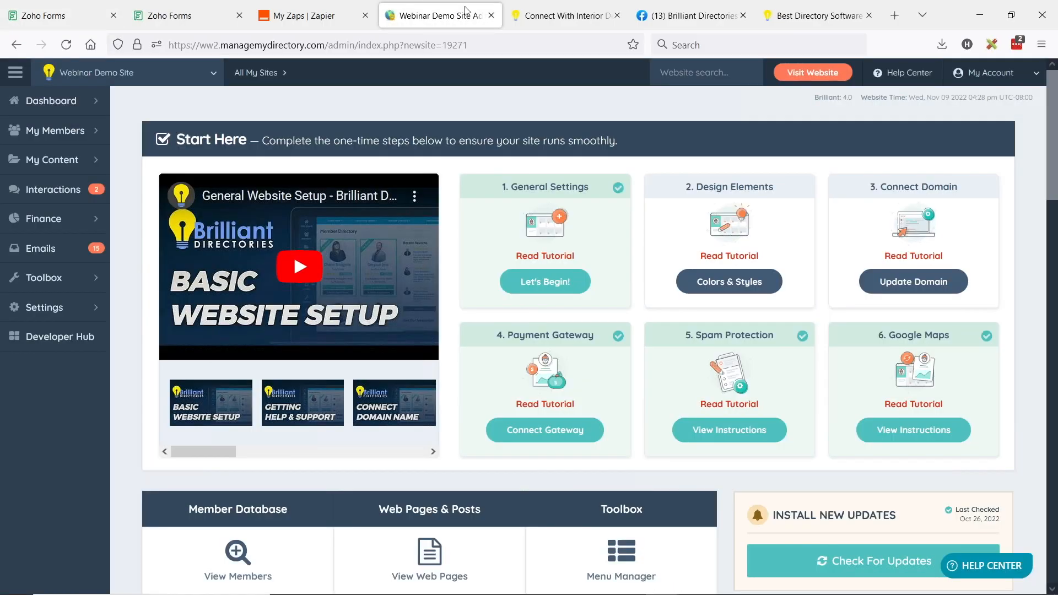
mouse_move(86, 198)
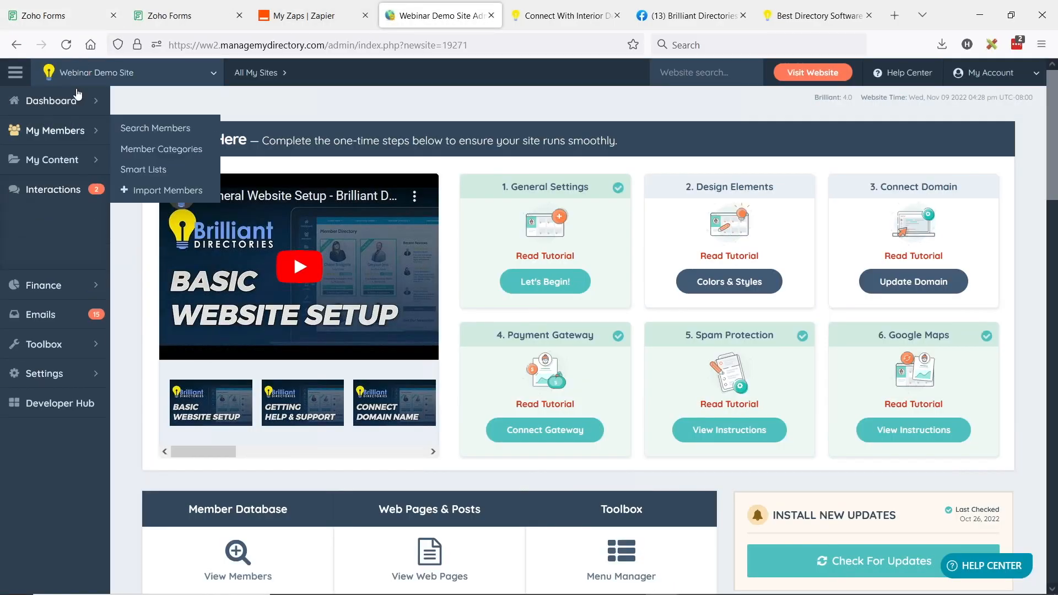
click(49, 189)
click(39, 220)
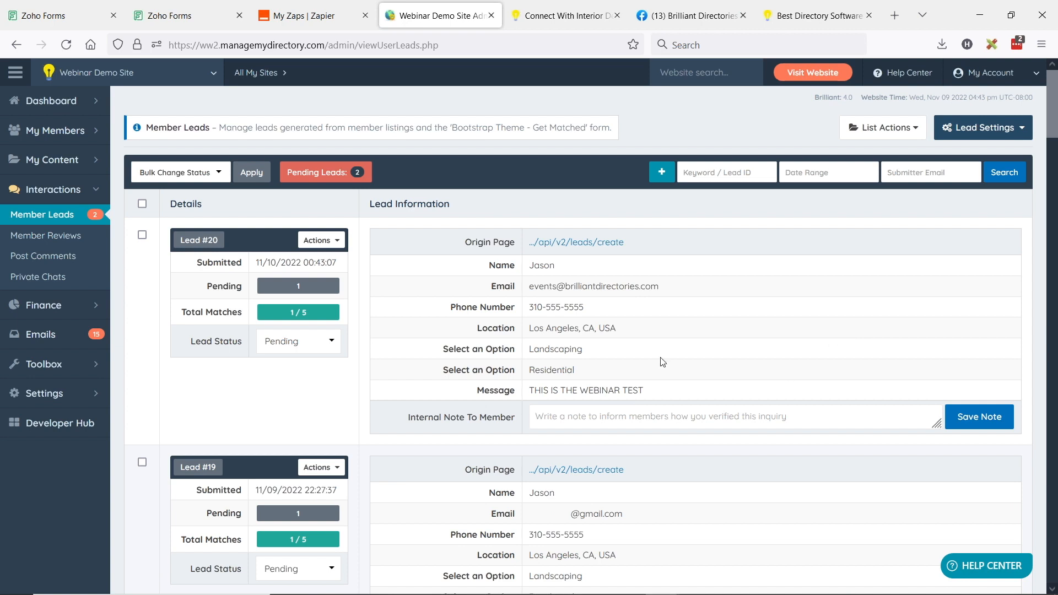
Verify Lead #20 shows Los Angeles, Landscaping, Residential and 'THIS IS THE WEBINAR TEST'
double_click(538, 266)
drag(534, 286, 662, 287)
drag(534, 307, 623, 308)
drag(529, 328, 659, 335)
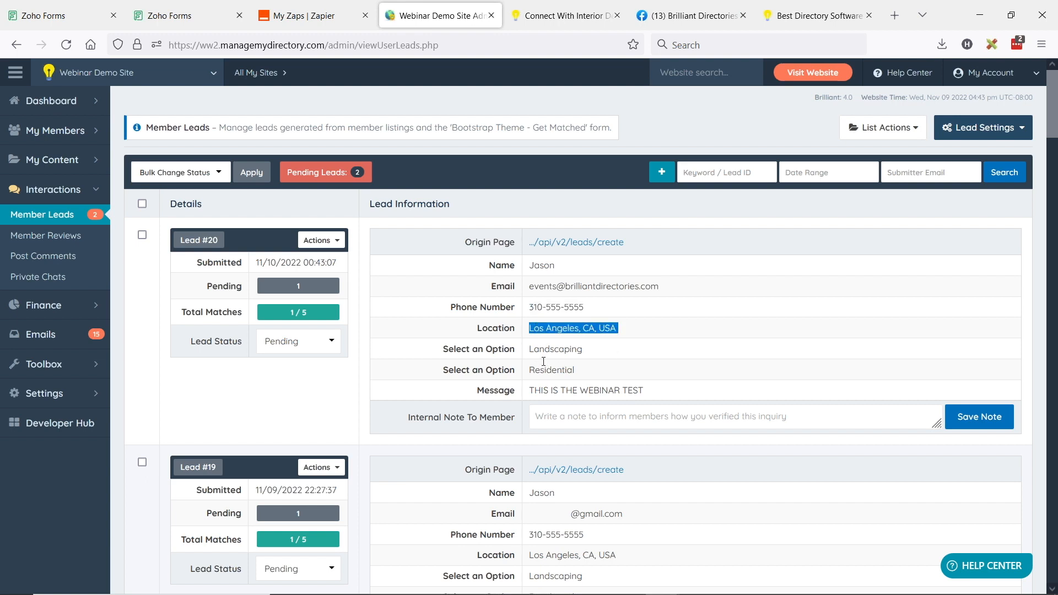
drag(532, 389, 664, 388)
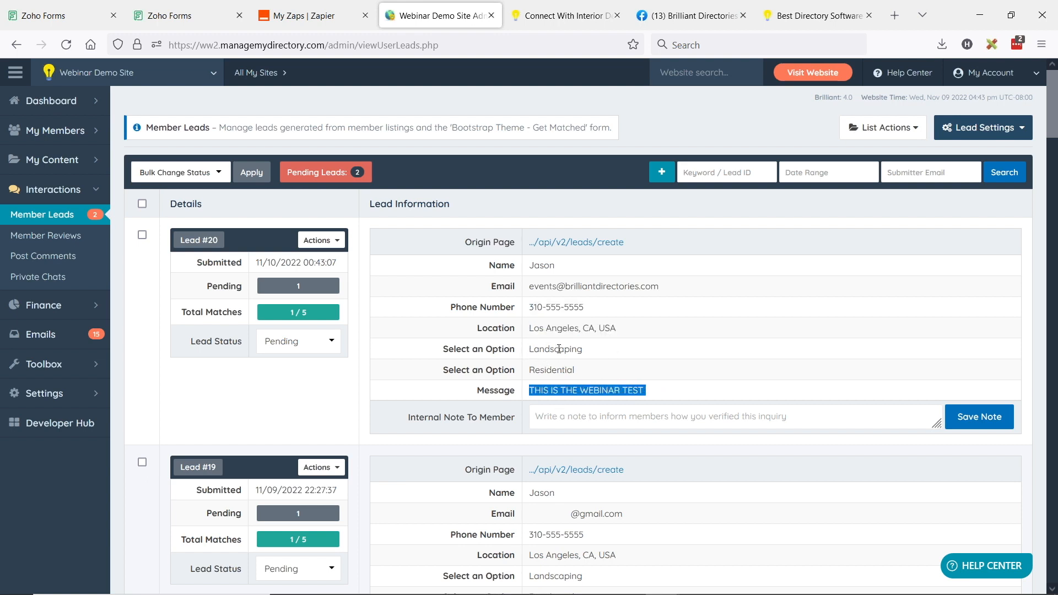
drag(530, 349, 605, 356)
drag(529, 369, 631, 372)
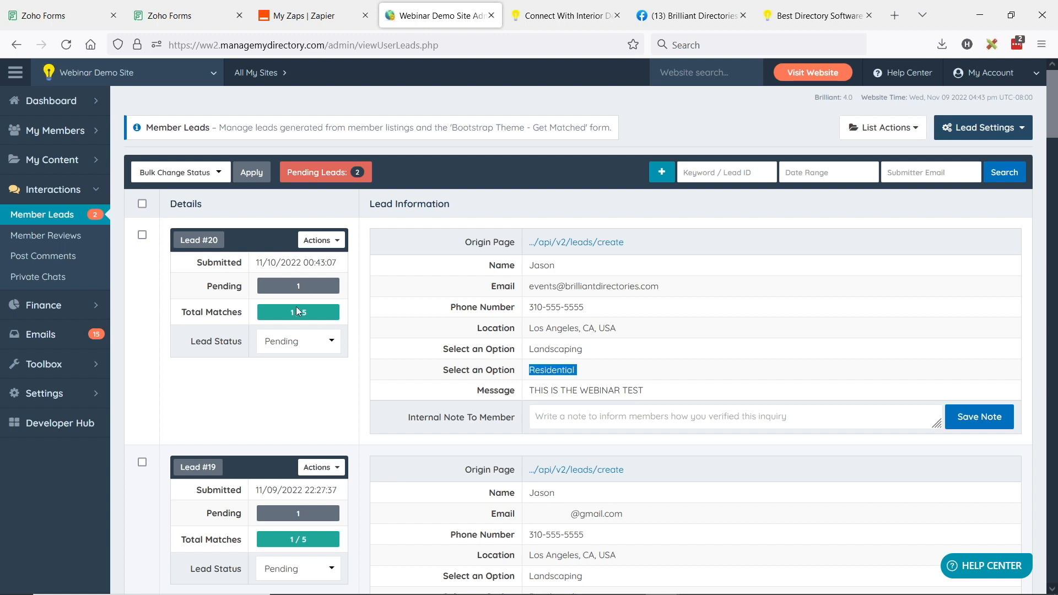
click(564, 367)
drag(530, 349, 571, 369)
click(570, 369)
click(318, 241)
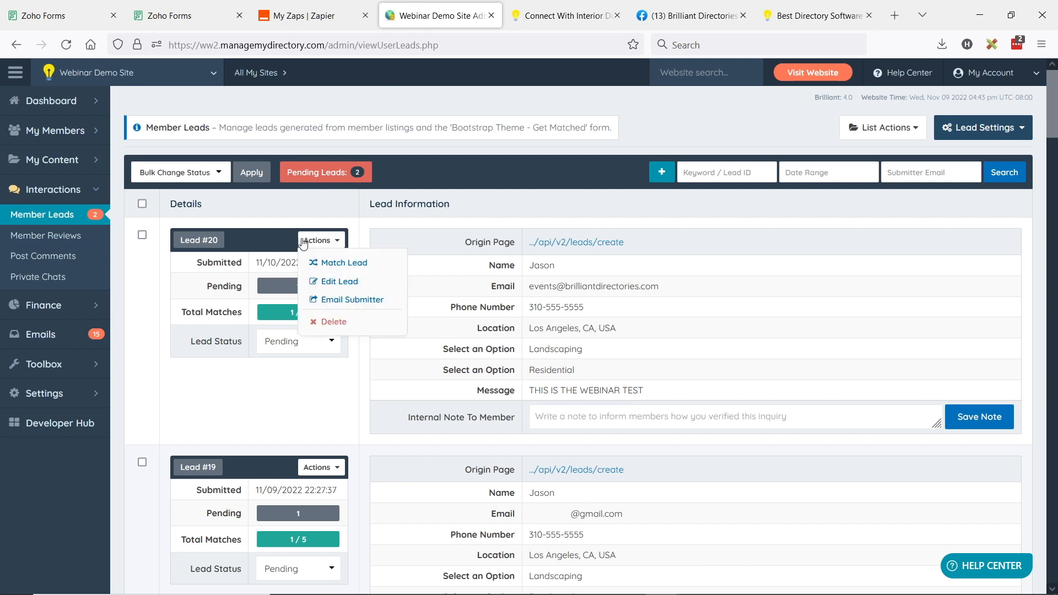
Match Lead #20 and check the matched member's location and Landscaping/Residential categories
click(342, 265)
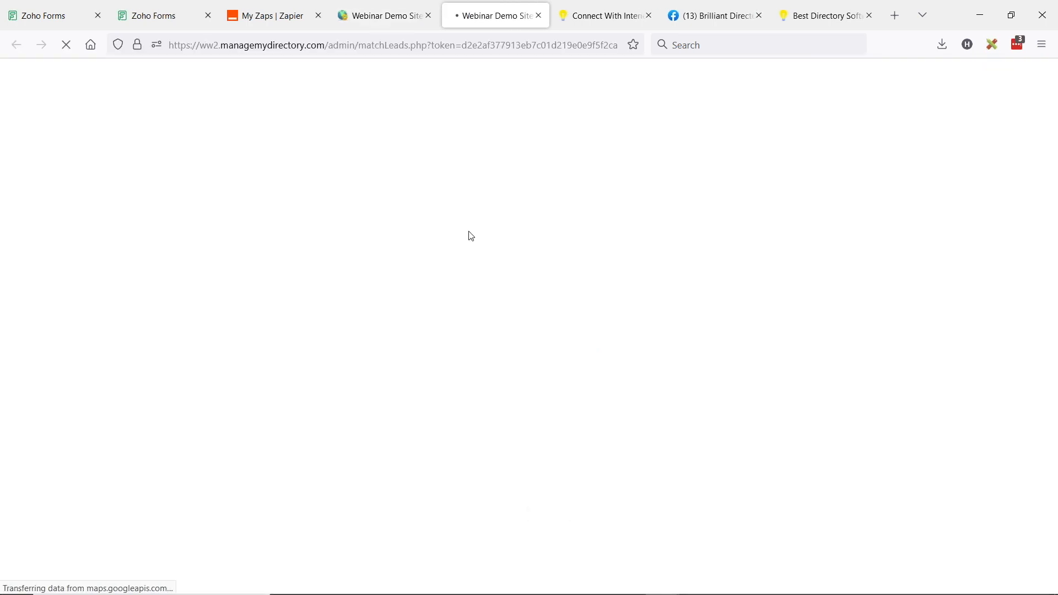
scroll(567, 292, down, 5)
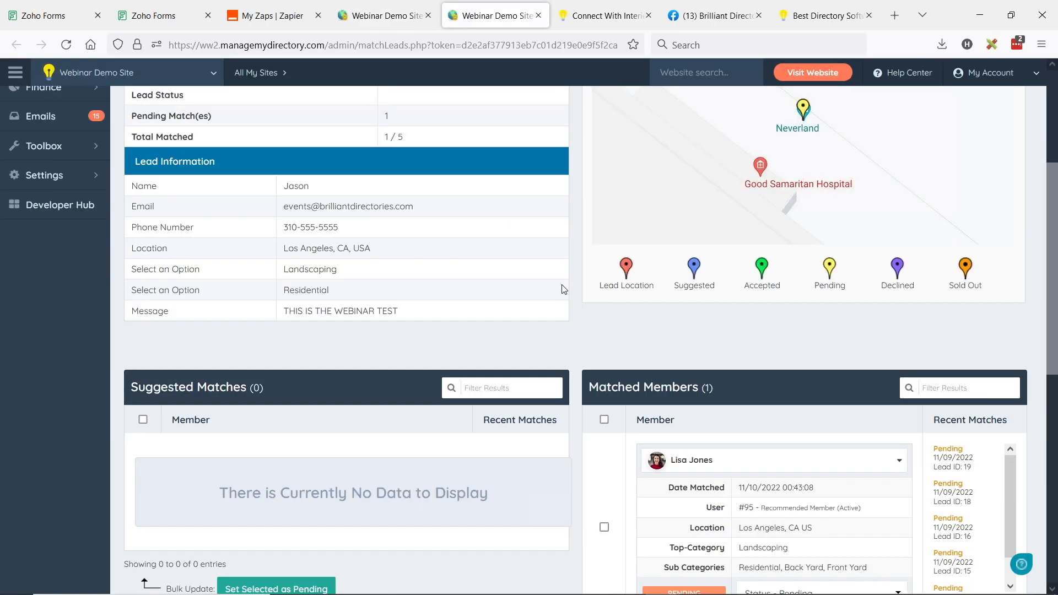
scroll(542, 265, down, 2)
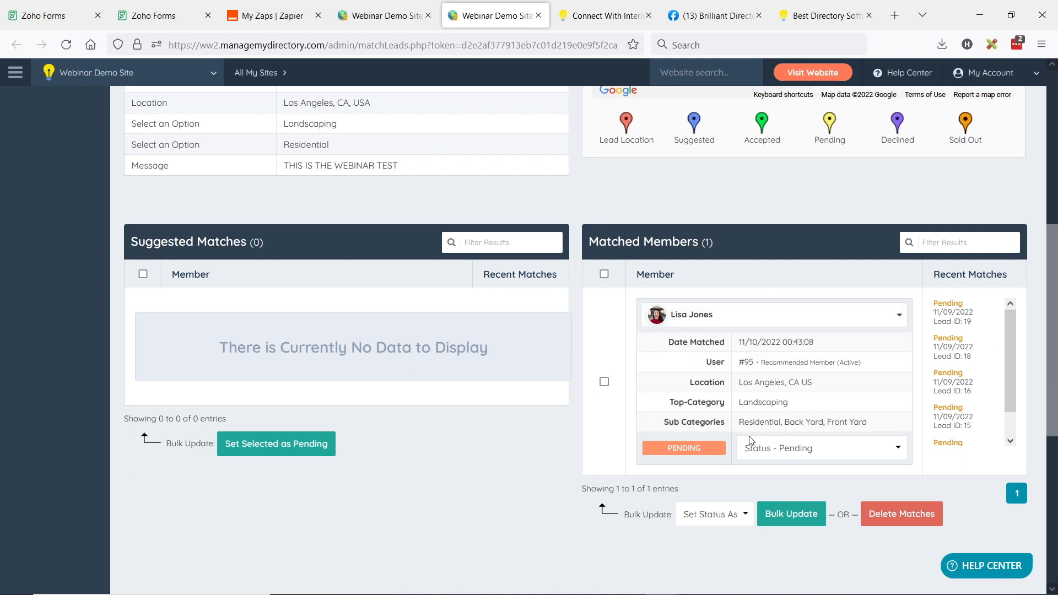
drag(740, 382, 849, 389)
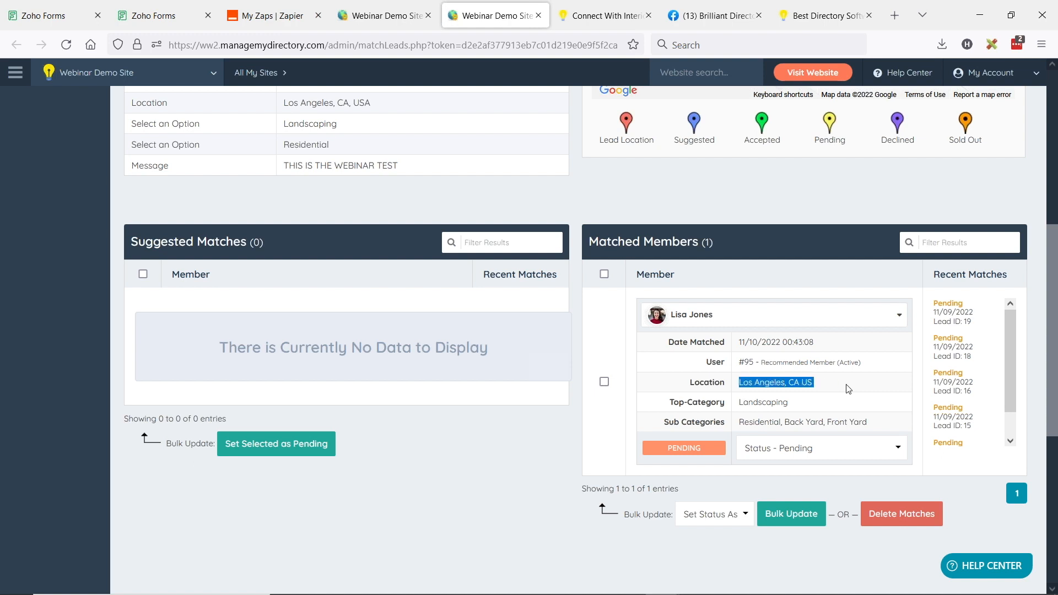
double_click(742, 405)
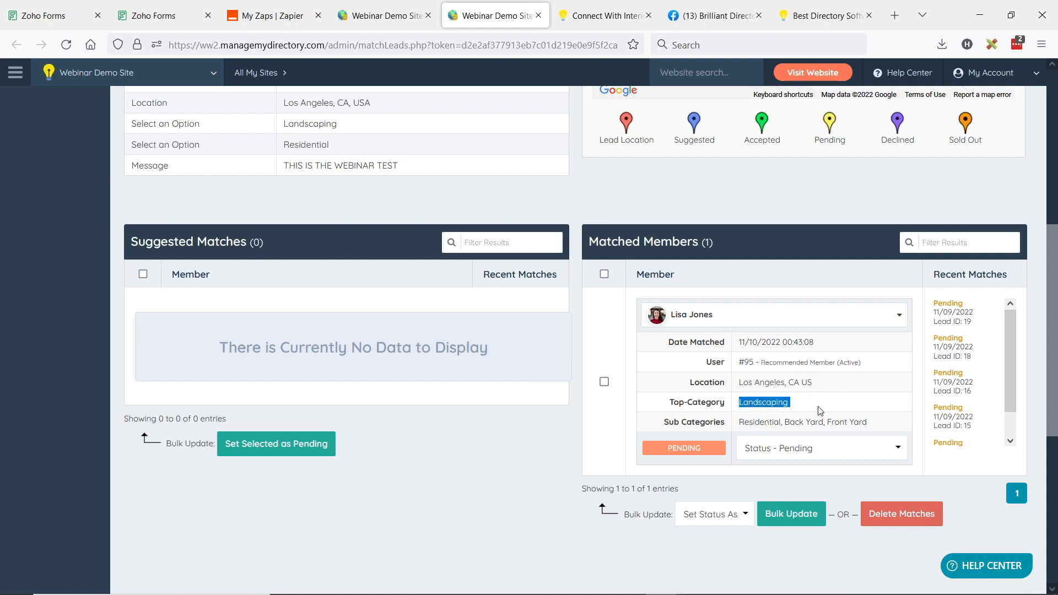
double_click(739, 424)
click(750, 322)
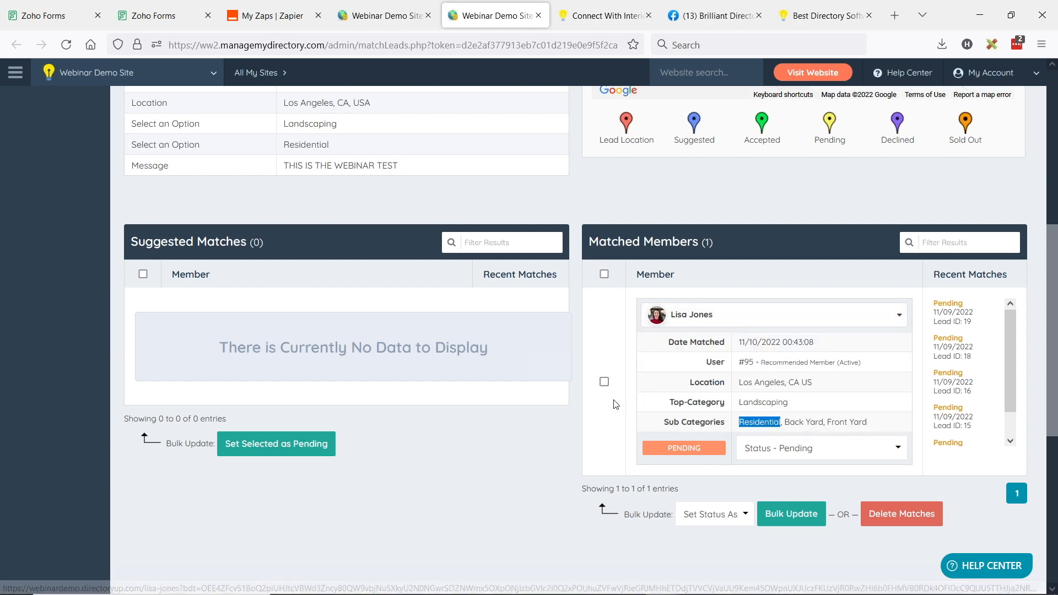
scroll(698, 430, up, 2)
key(alt+Tab)
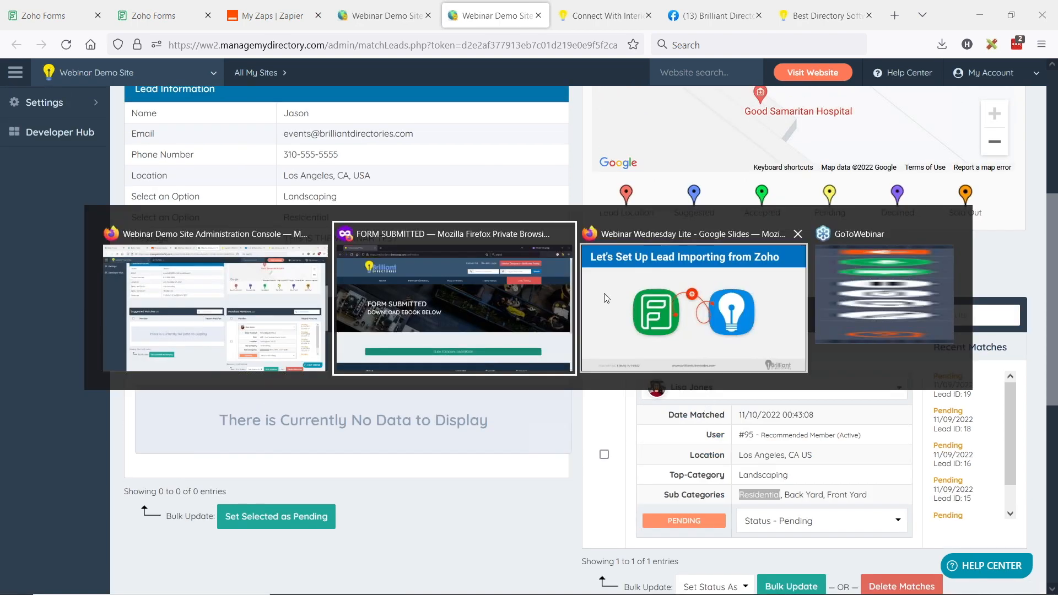
key(Escape)
Open the Lead Form in the Zoho Forms builder
click(58, 17)
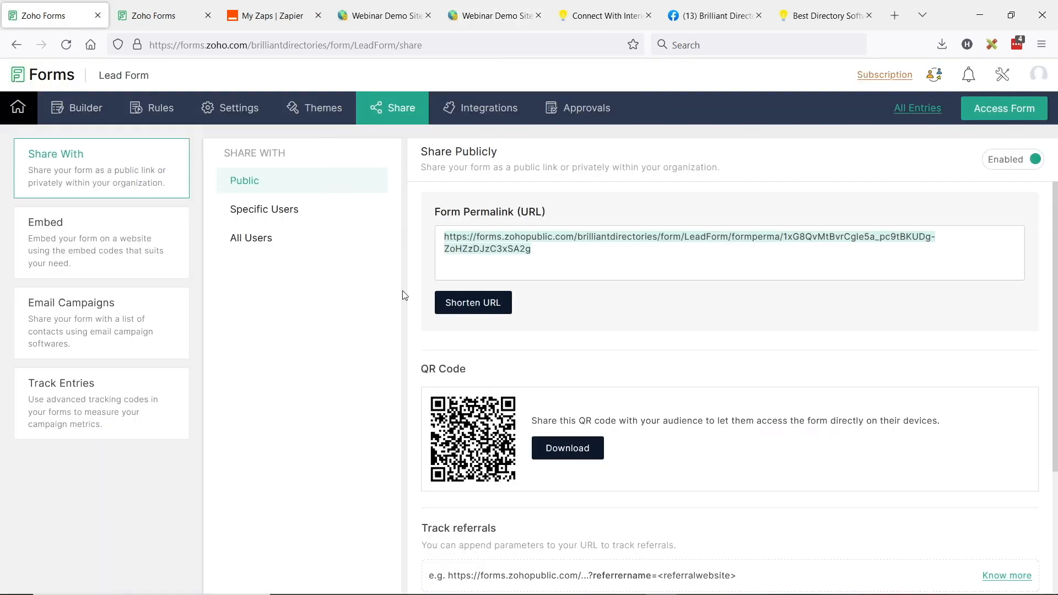
click(77, 107)
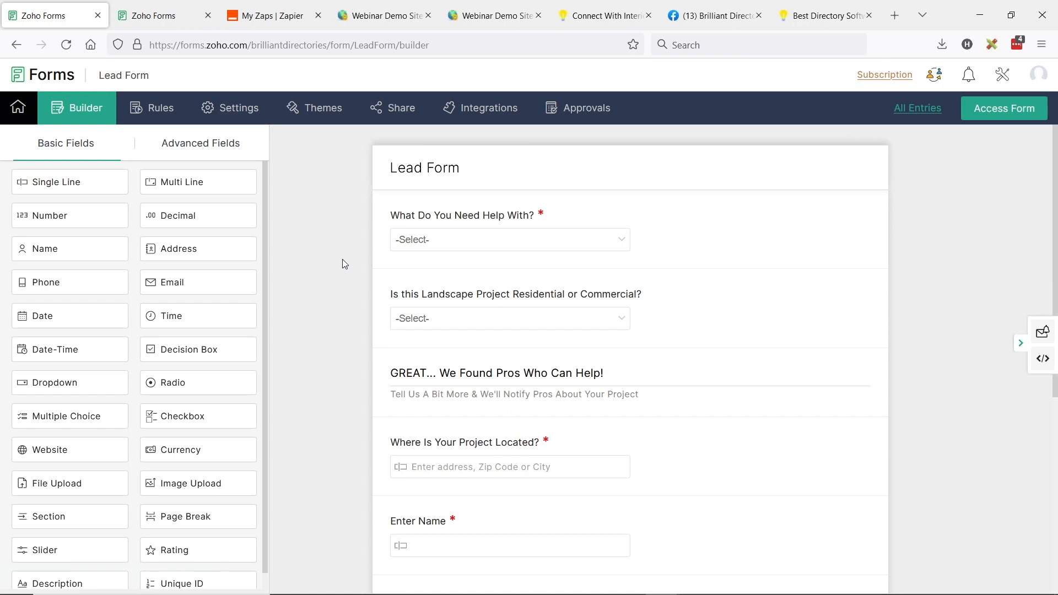
Go to the directory's Get Matched page and run a member search
click(578, 24)
click(899, 127)
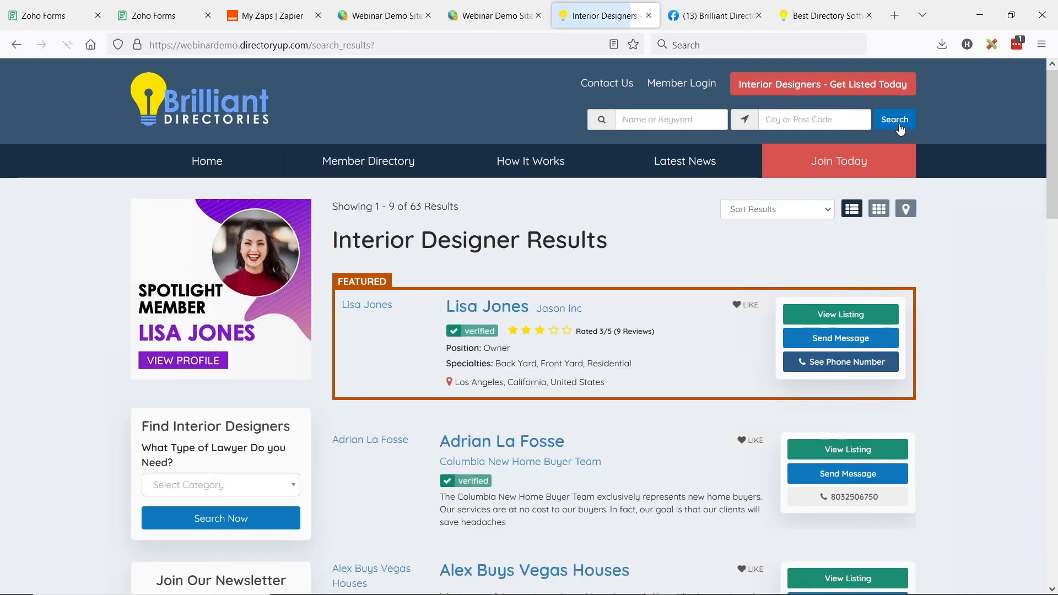
Inspect a featured member's profile contact form with its Name, Email, Phone and Location fields
click(487, 304)
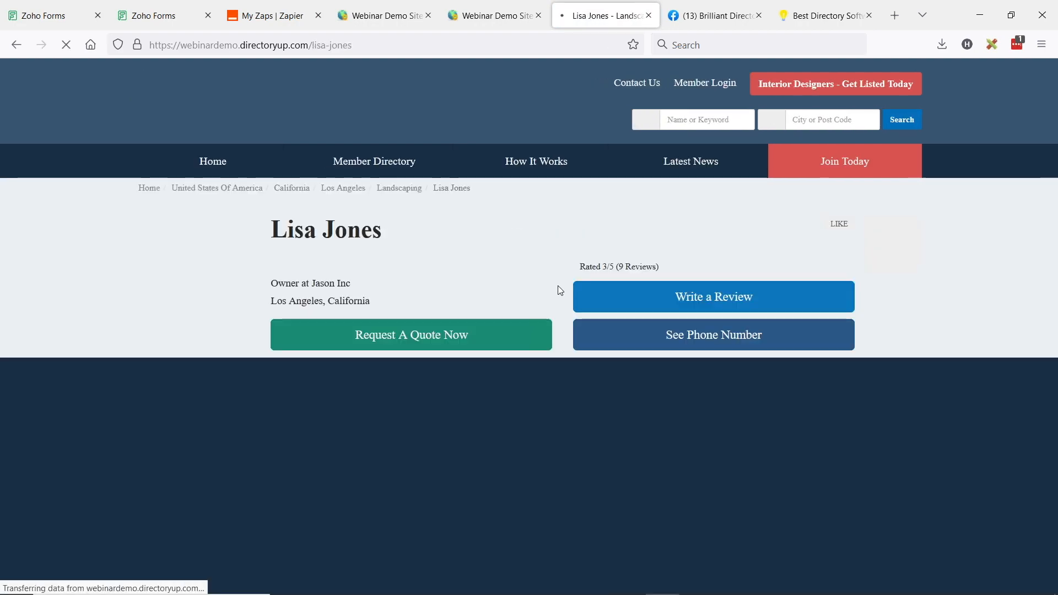
scroll(860, 259, down, 5)
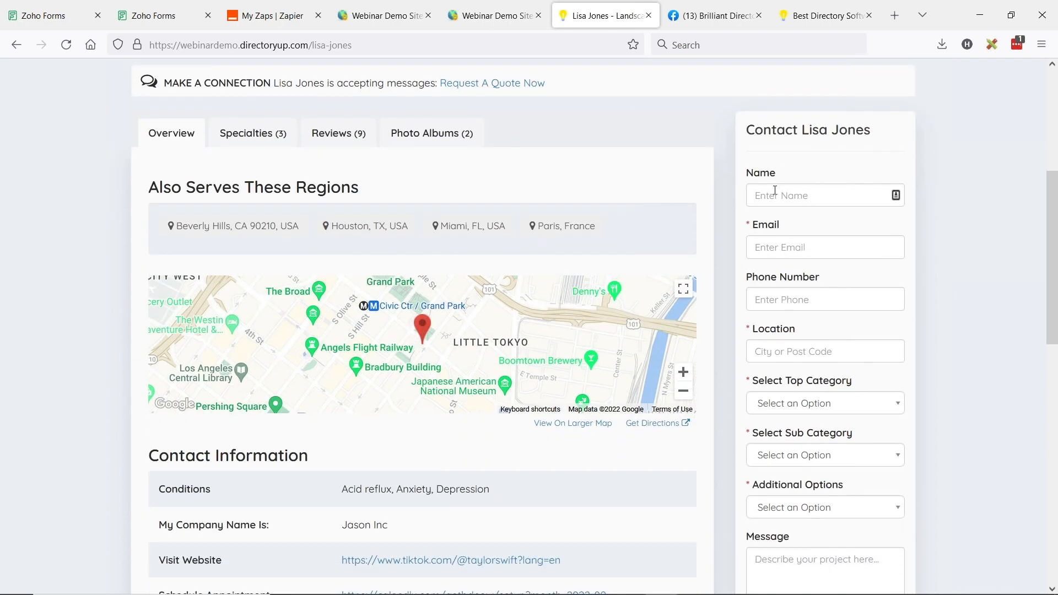
click(777, 197)
click(781, 245)
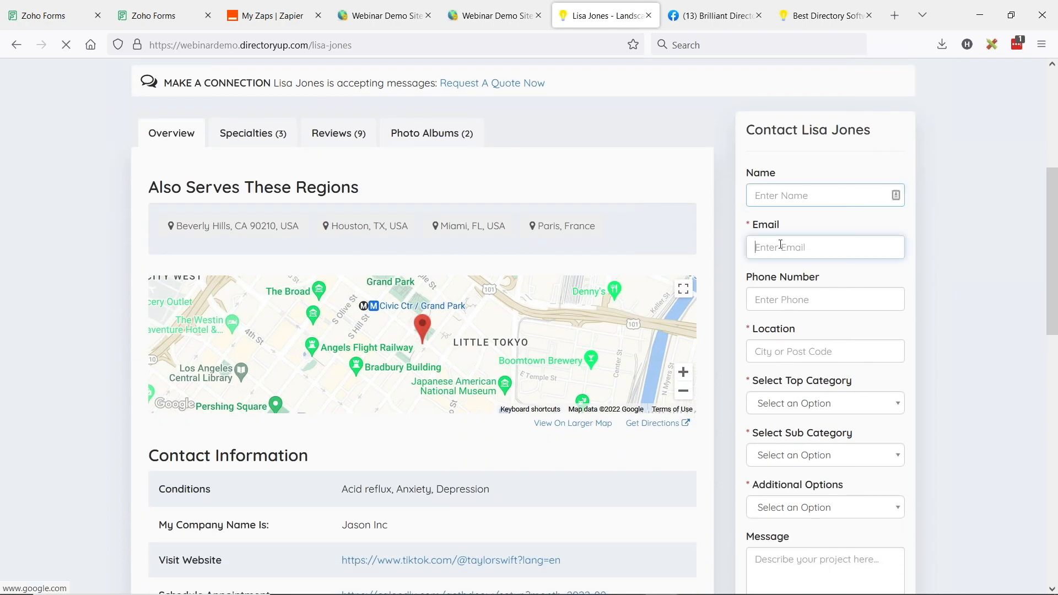
click(790, 300)
click(788, 351)
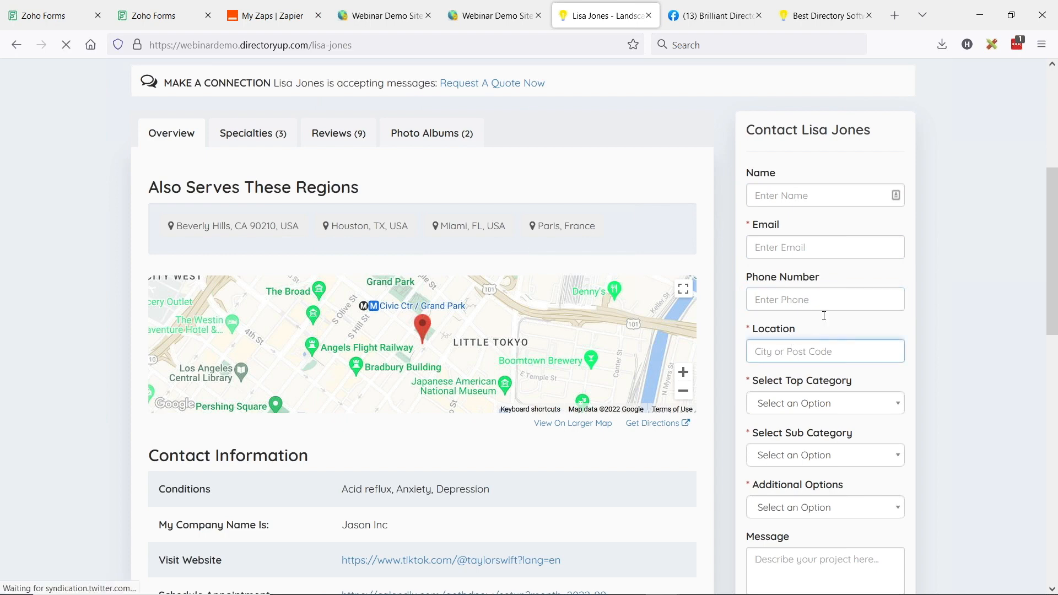
scroll(825, 318, down, 1)
scroll(840, 361, down, 3)
drag(755, 247, 796, 253)
scroll(816, 386, up, 4)
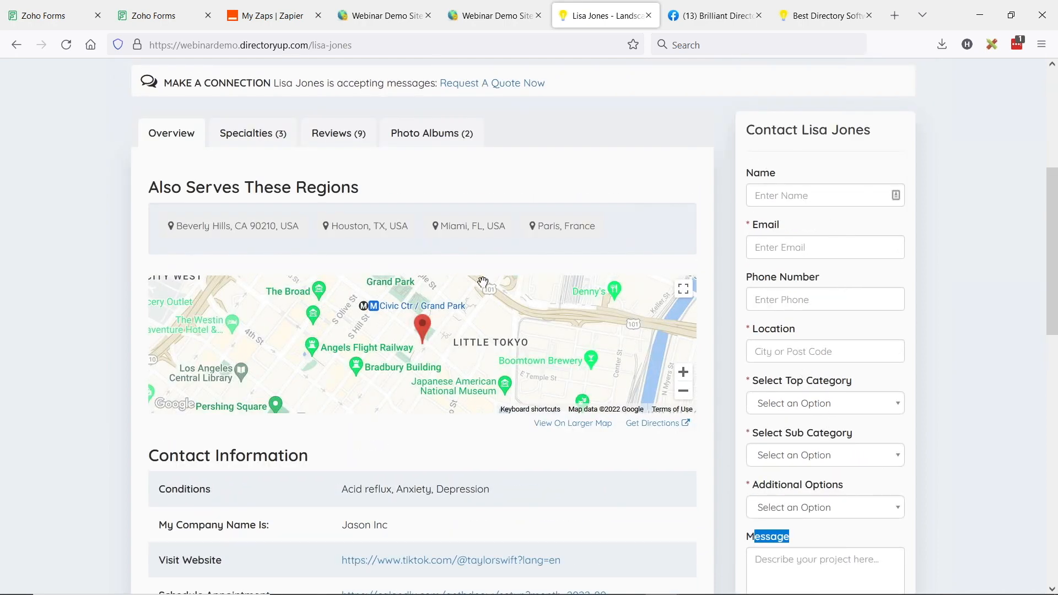
click(41, 9)
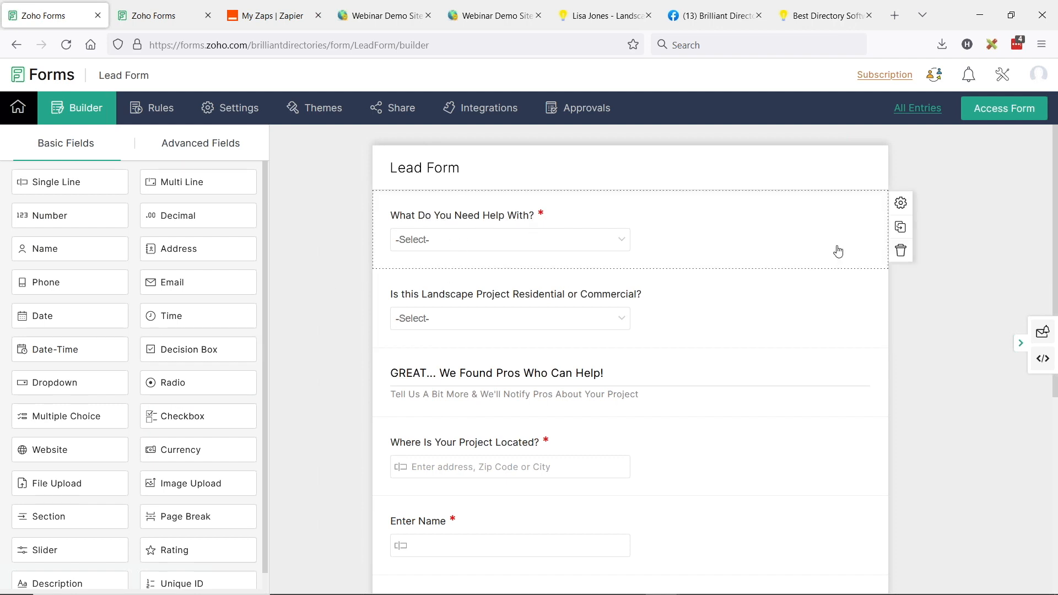
Assign the help-with choices values Roofing 1, Landscaping 2, Home Remodel 3
click(902, 205)
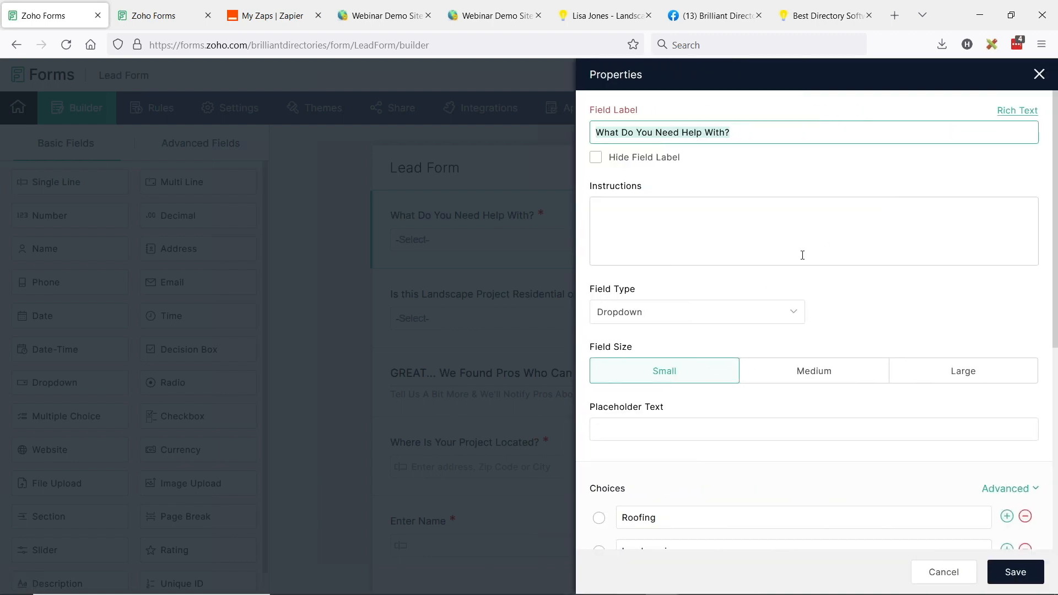
scroll(802, 256, down, 3)
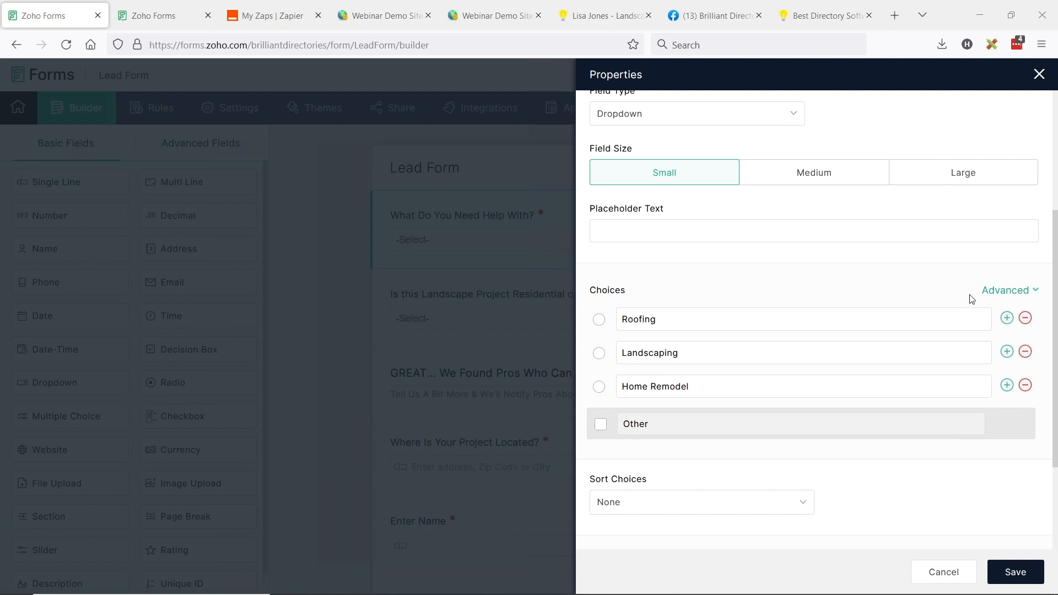
click(1014, 291)
mouse_move(1009, 292)
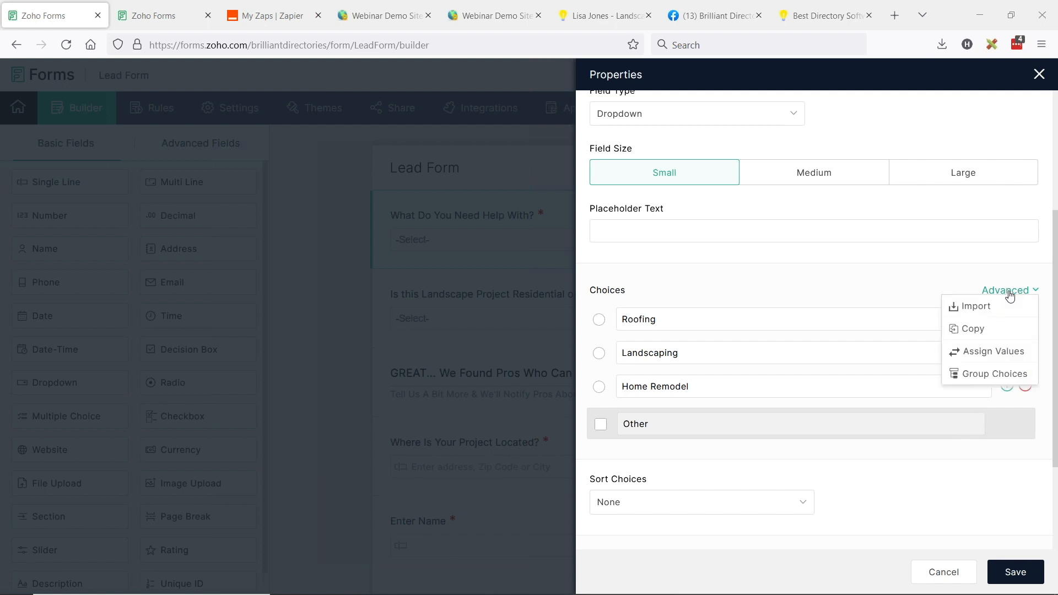
click(992, 353)
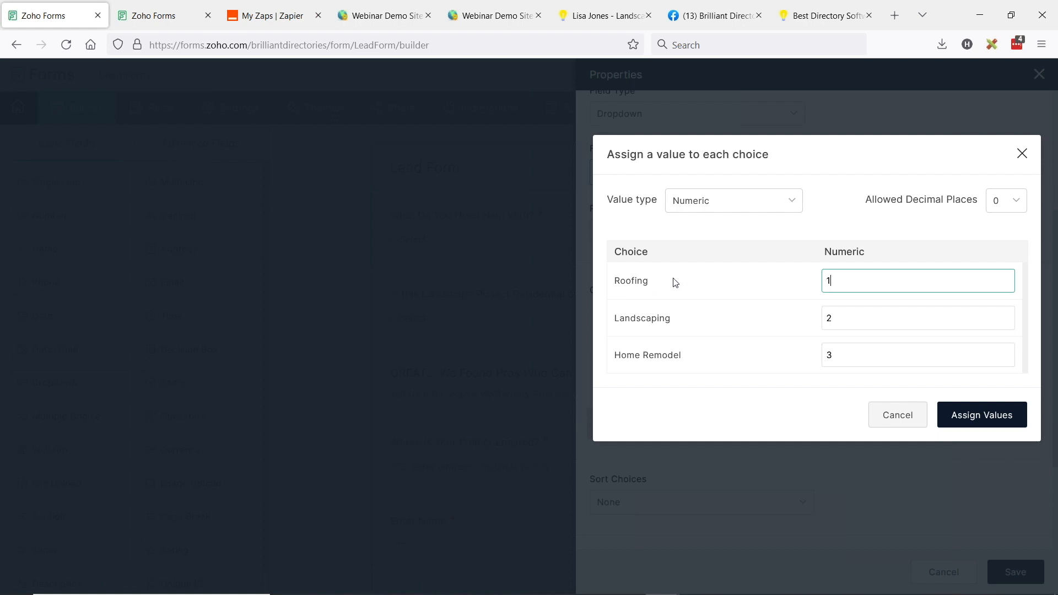
Open the Member Categories page in the Brilliant Directories admin
click(397, 16)
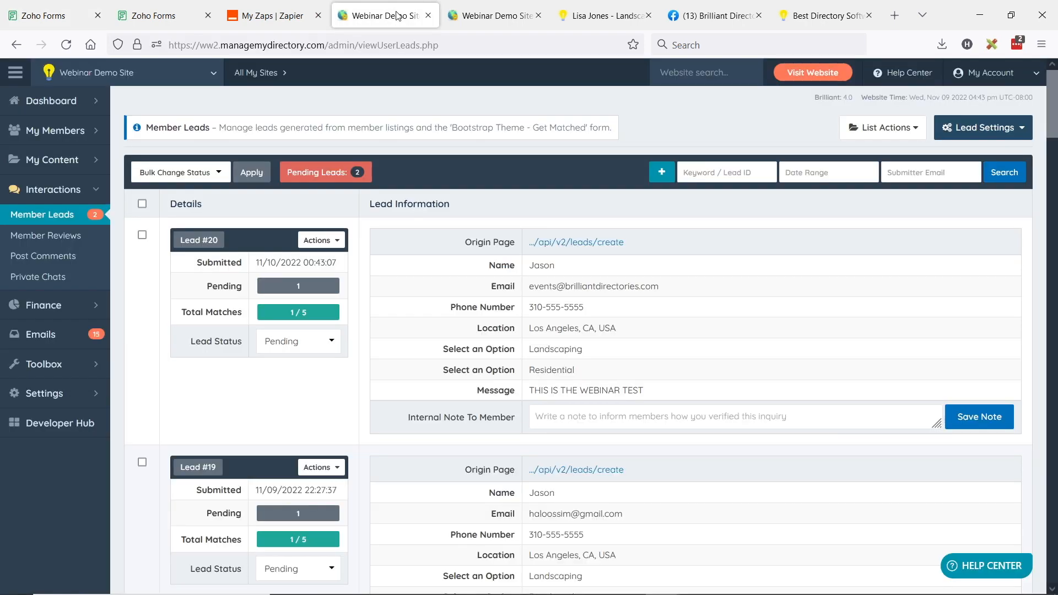
click(55, 131)
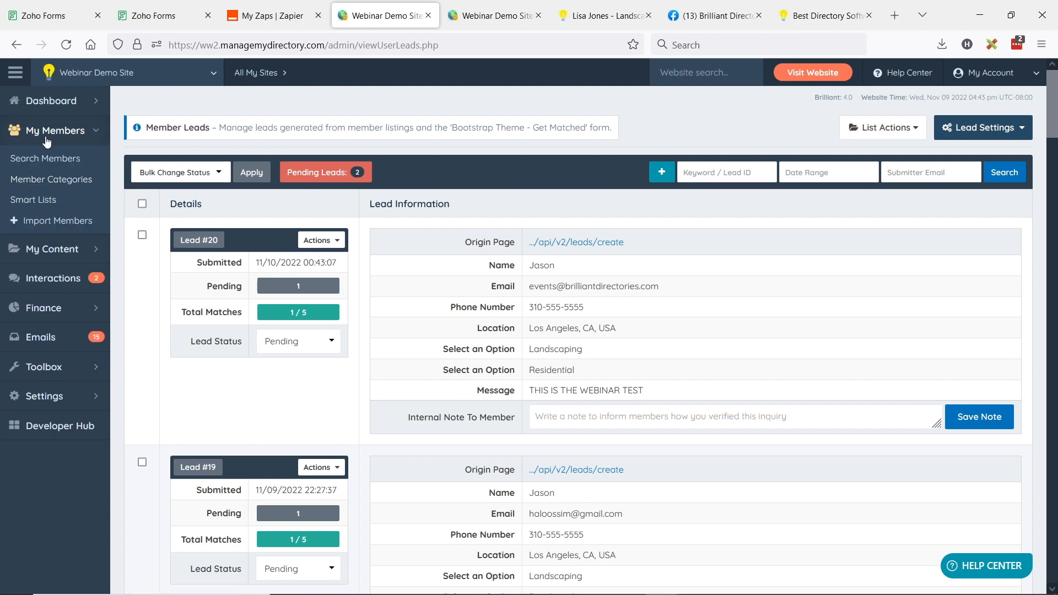
click(28, 182)
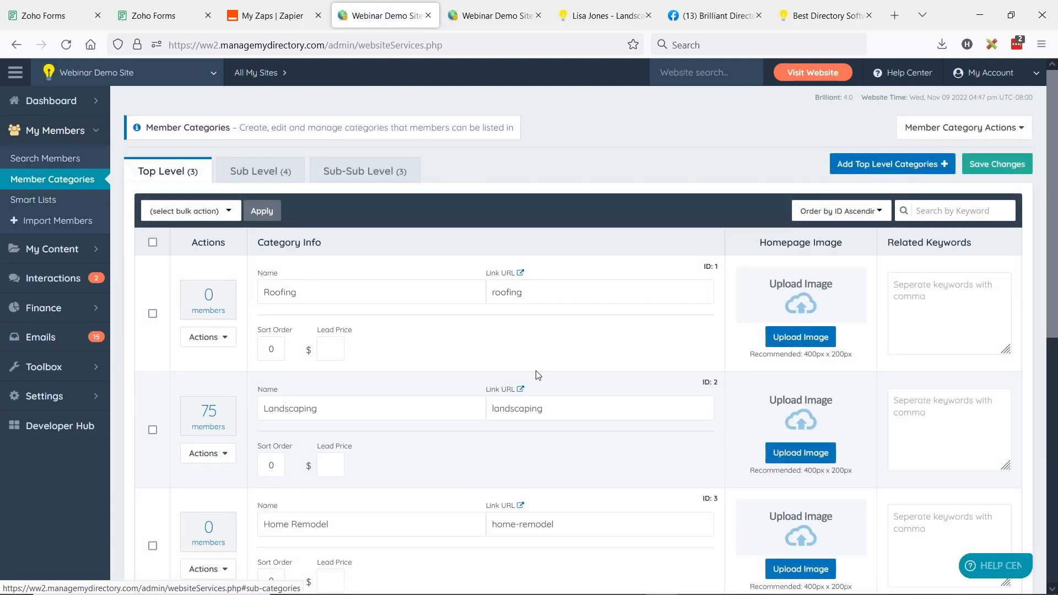
scroll(347, 279, down, 2)
Match top-level categories to their IDs: Roofing 1, Landscaping 2, Home Remodel 3
double_click(359, 234)
drag(263, 336, 318, 336)
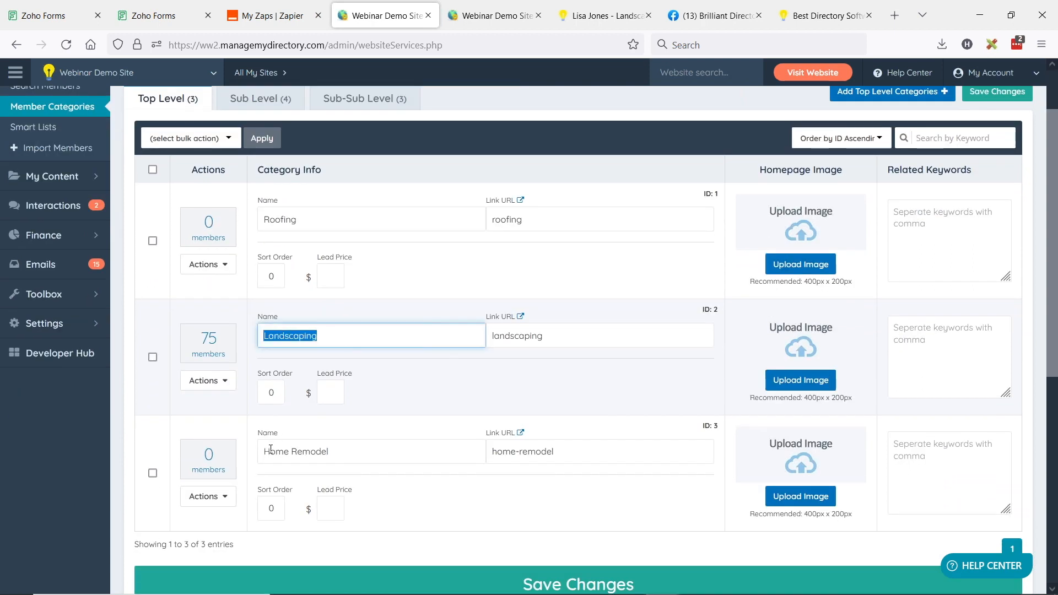
drag(270, 451, 347, 451)
click(695, 202)
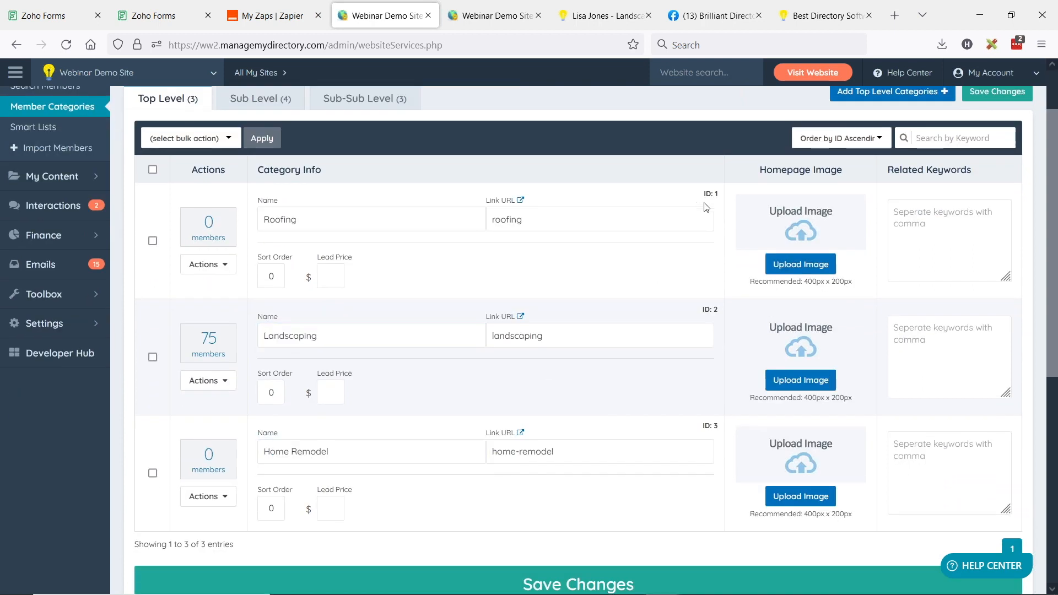
drag(717, 194, 725, 202)
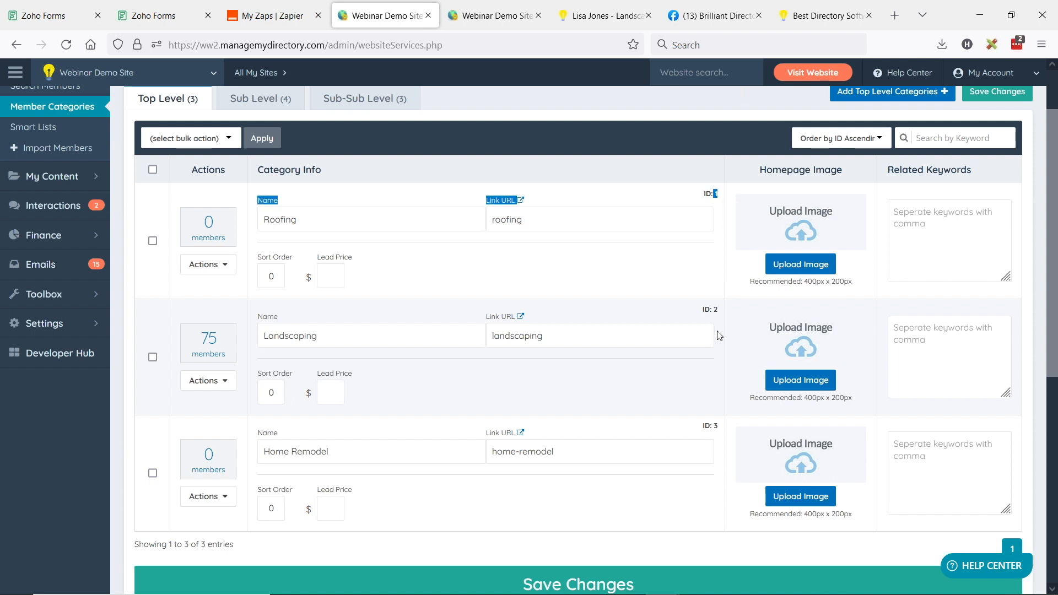
drag(717, 310, 725, 316)
drag(717, 426, 724, 430)
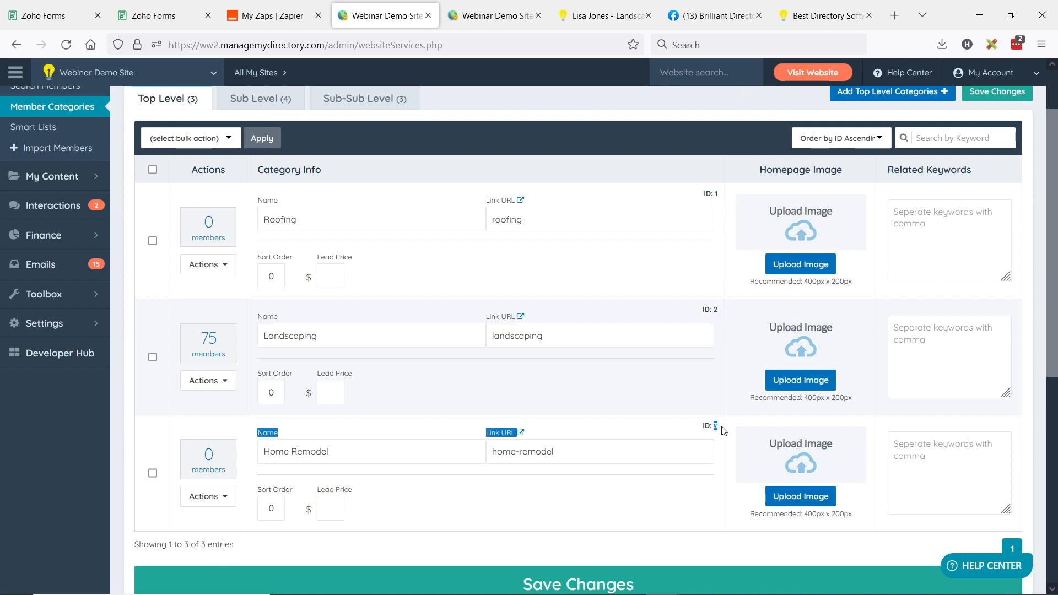
click(94, 8)
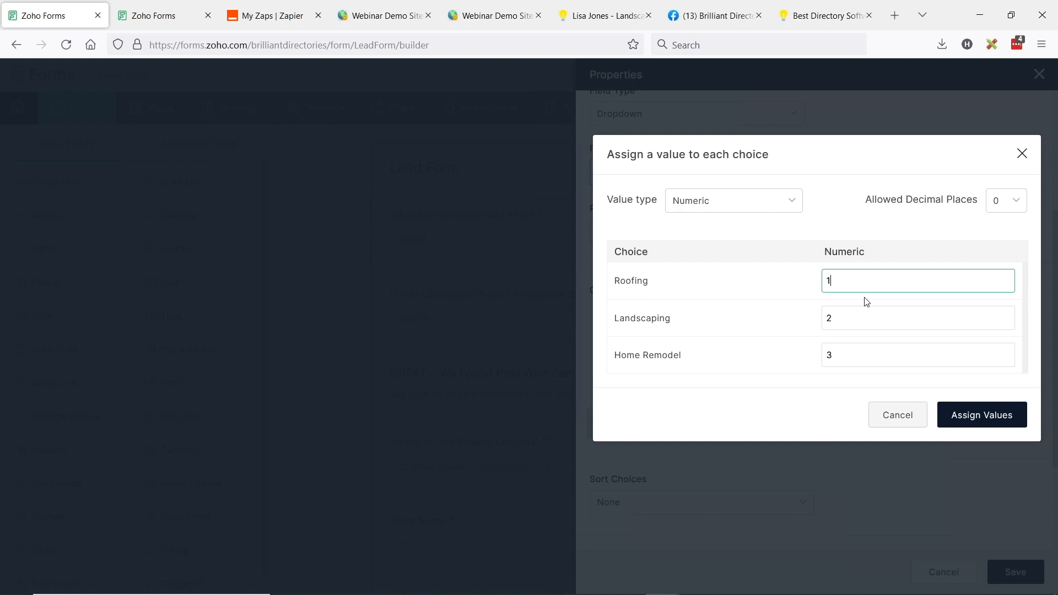
Check Landscaping's assigned value, then close the value dialog and field properties unchanged
click(826, 318)
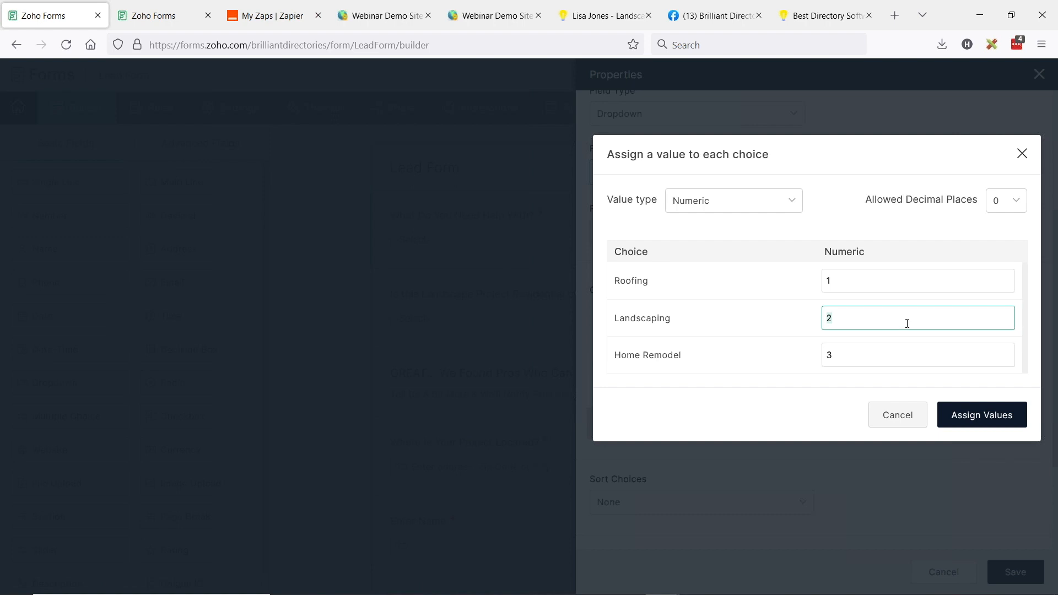
click(900, 423)
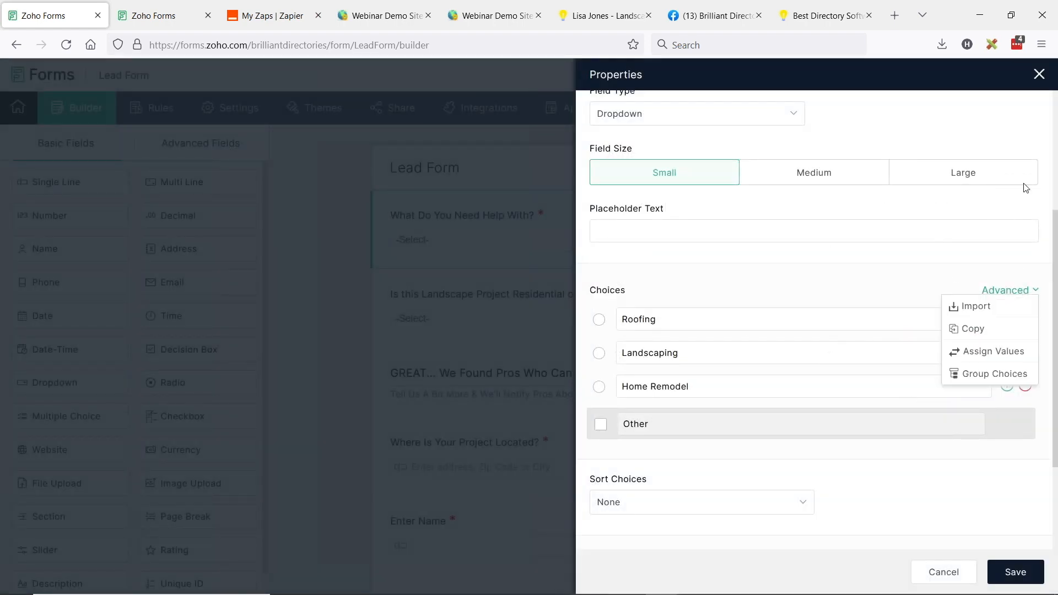
click(1039, 74)
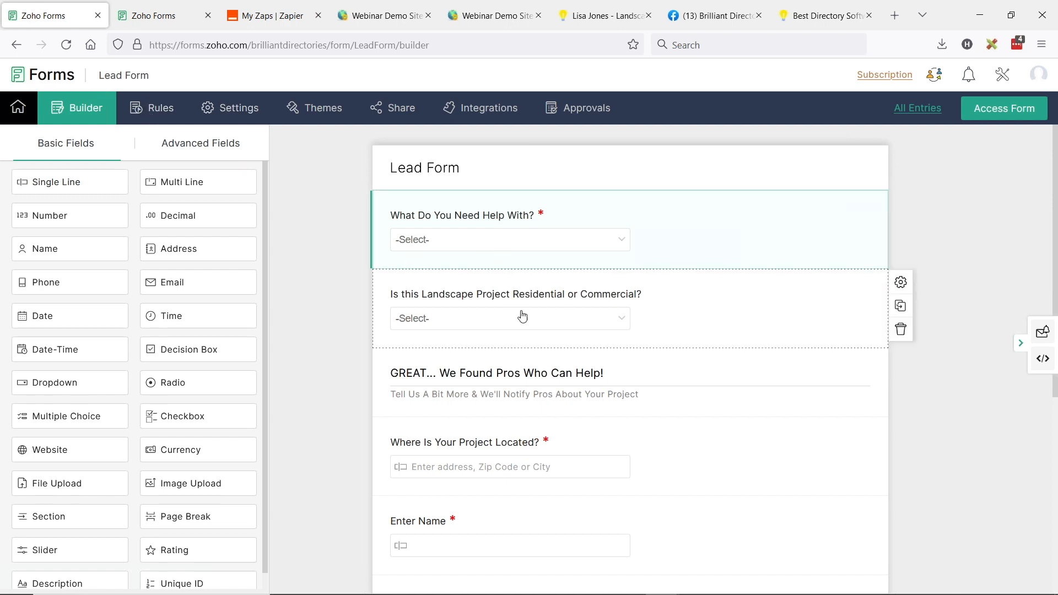
Review the Residential and Commercial choices of the Residential or Commercial question
click(488, 298)
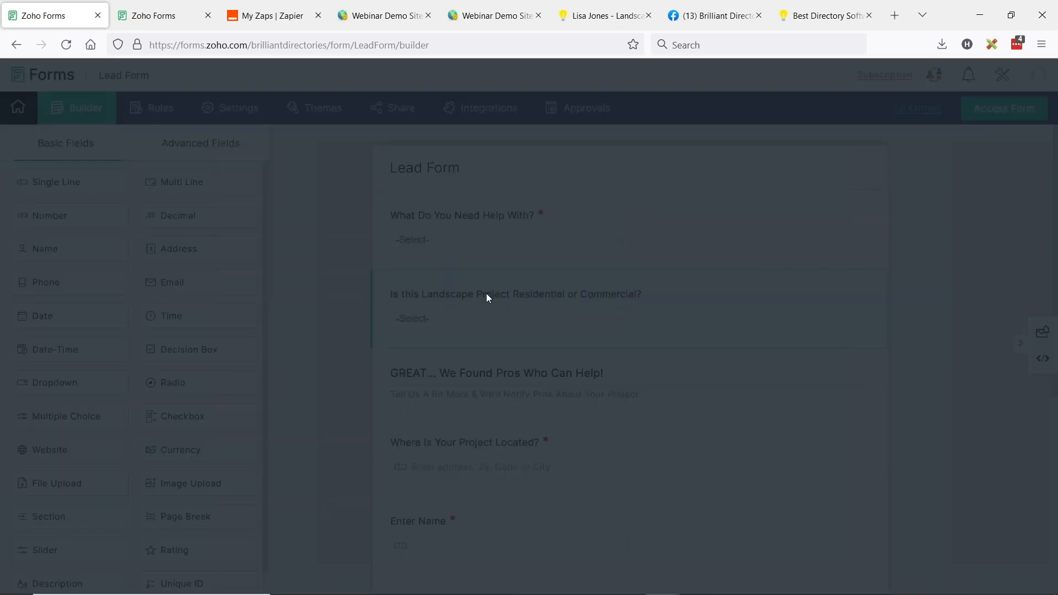
scroll(623, 151, up, 1)
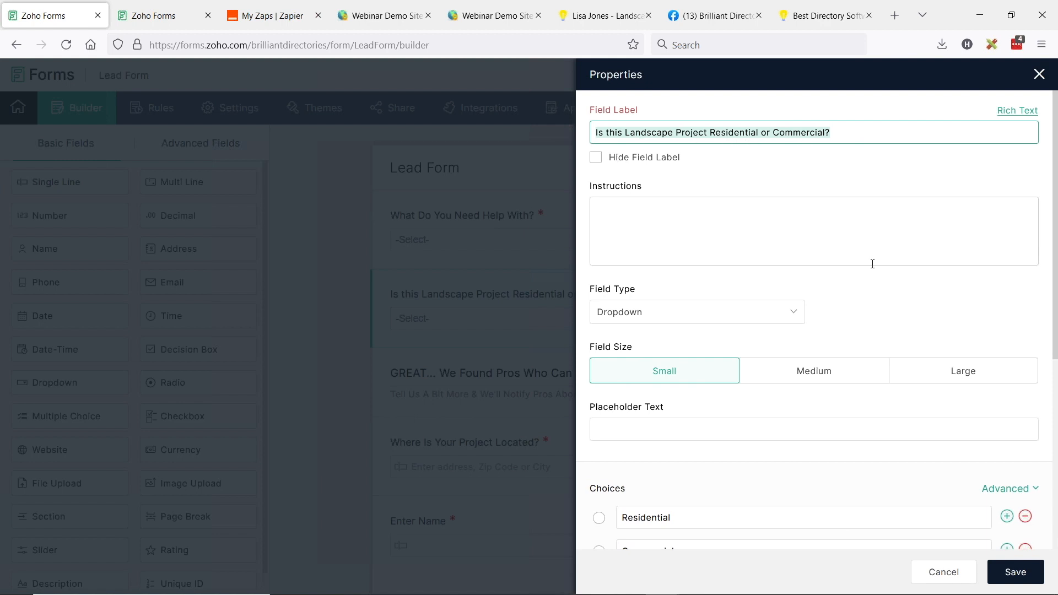
scroll(873, 264, down, 4)
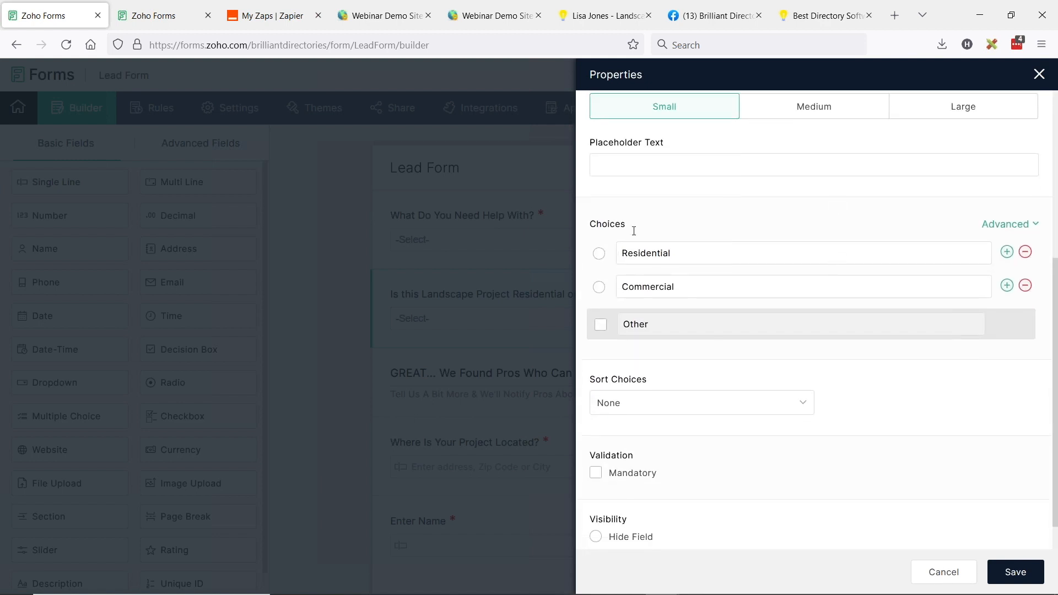
drag(625, 255, 703, 259)
drag(627, 293, 682, 291)
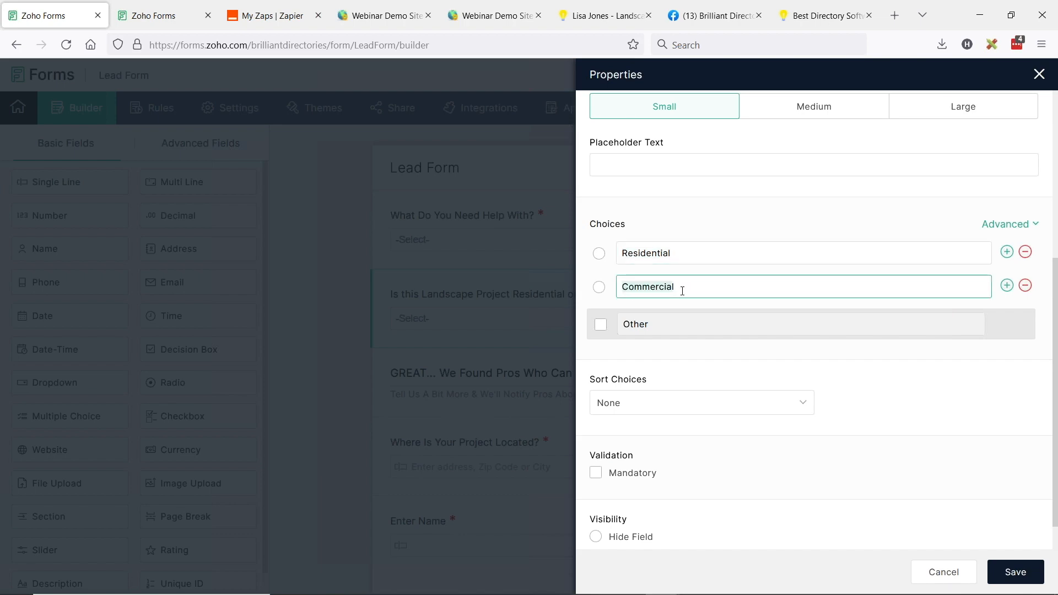
click(494, 16)
key(ctrl+Page_Up)
Filter sub-level categories to Landscaping and note Residential ID 3 and Commercial ID 4
scroll(486, 176, up, 1)
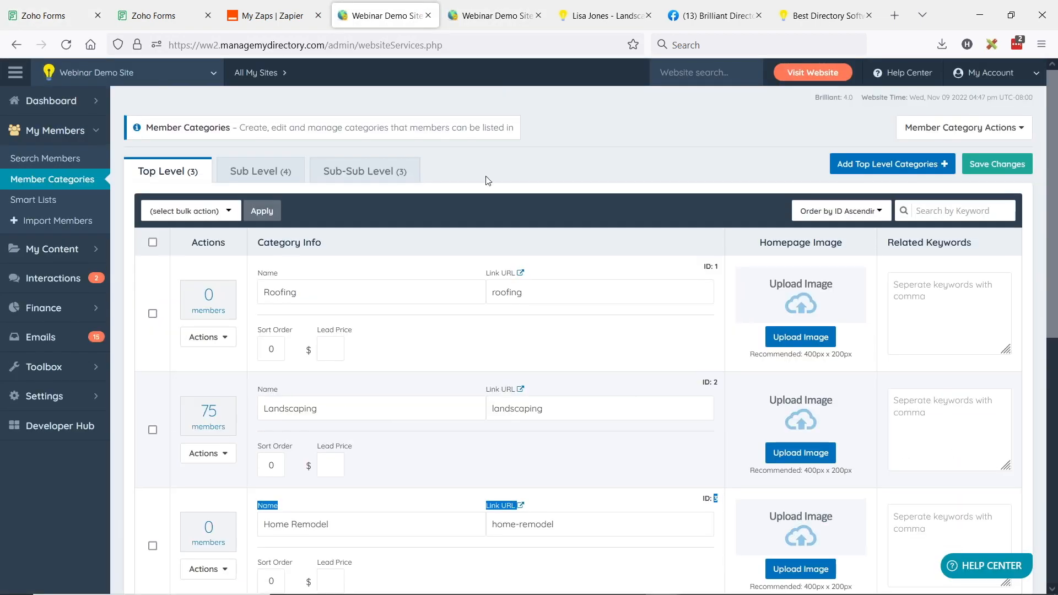
click(264, 182)
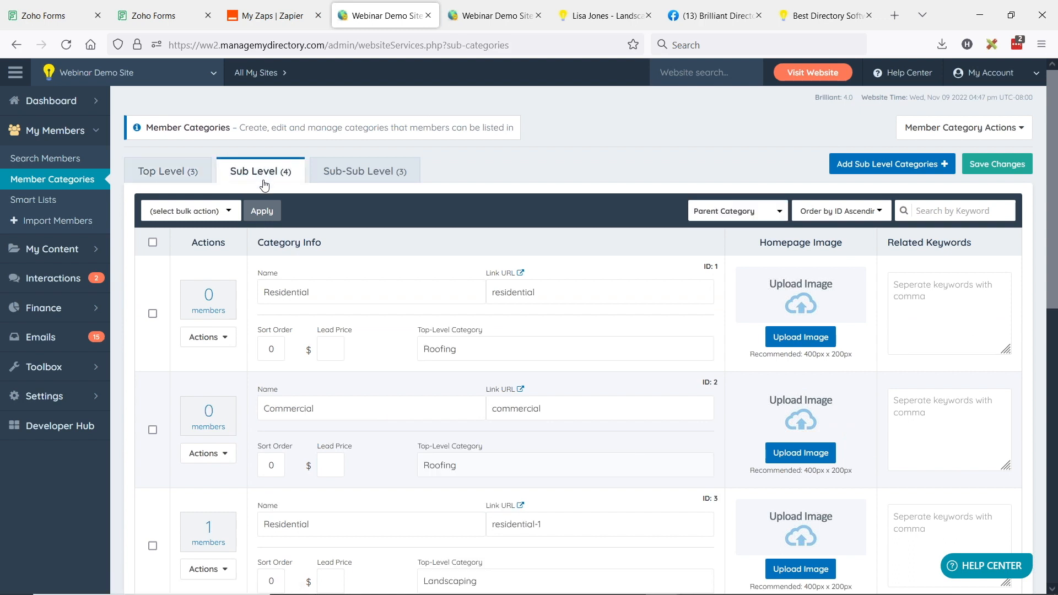
click(736, 211)
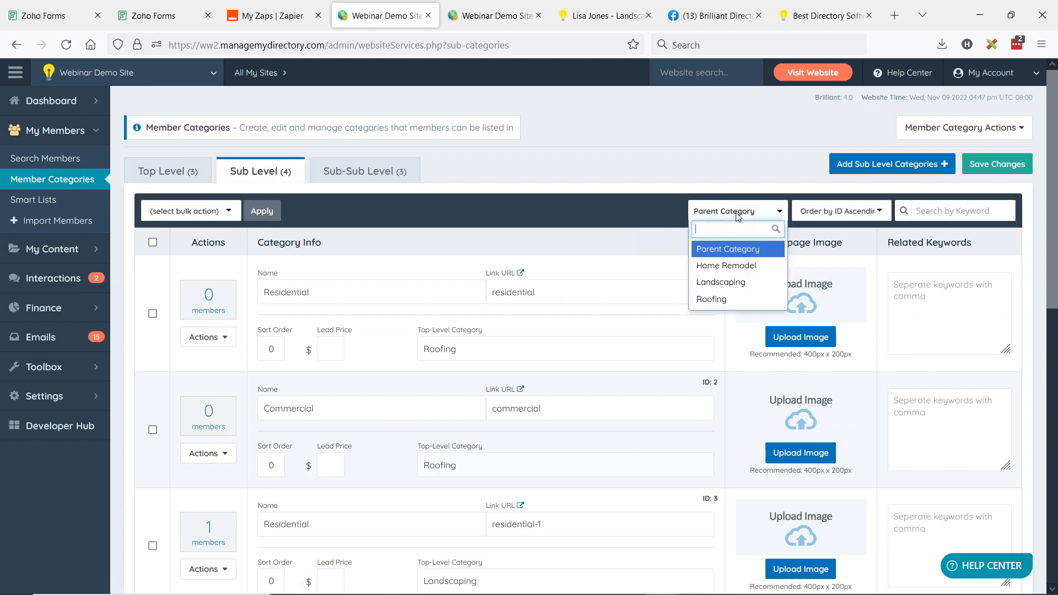
click(721, 282)
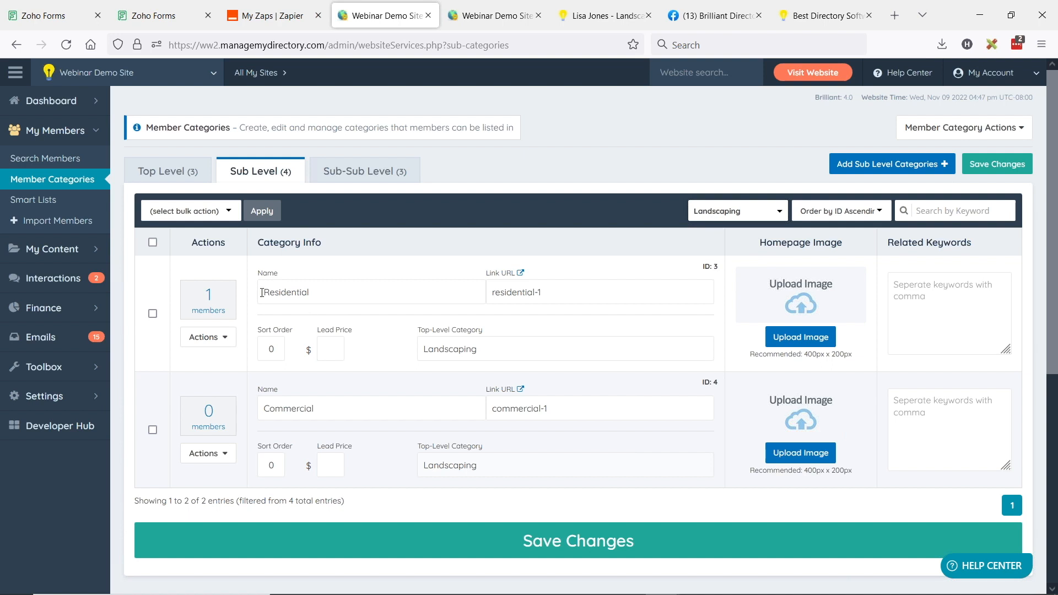
drag(262, 292, 372, 297)
drag(264, 405, 346, 407)
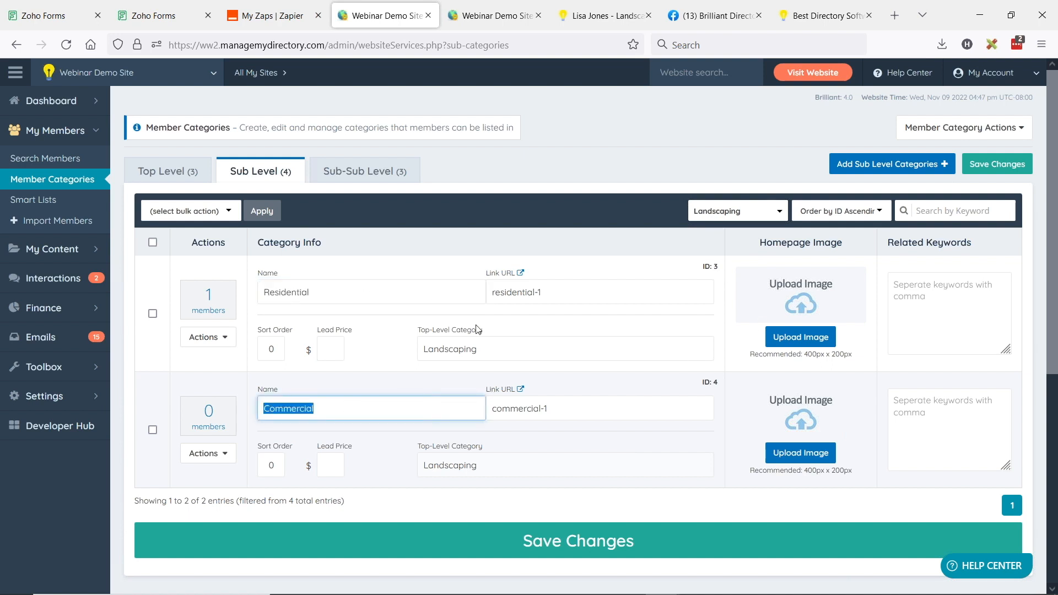
drag(713, 267, 724, 383)
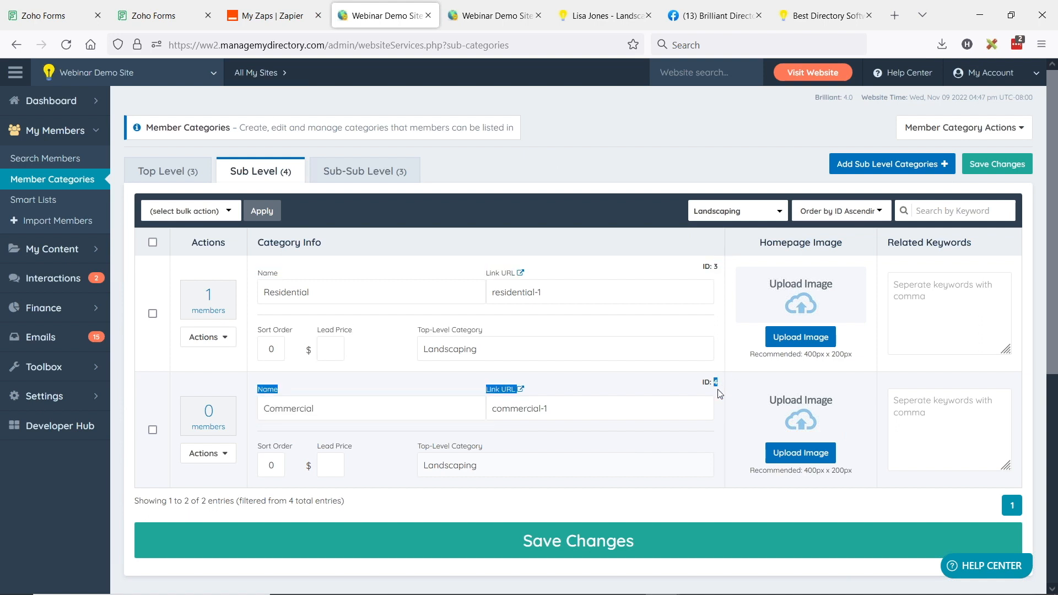
Confirm 0 decimal places for choice values, then add a Dropdown below the Residential or Commercial question
click(52, 12)
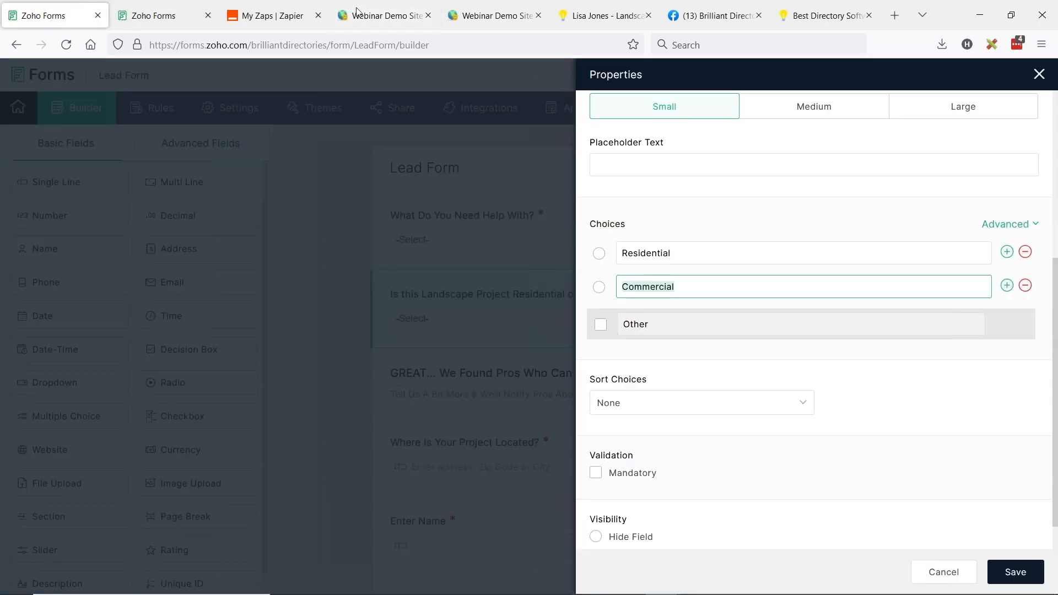
click(1032, 225)
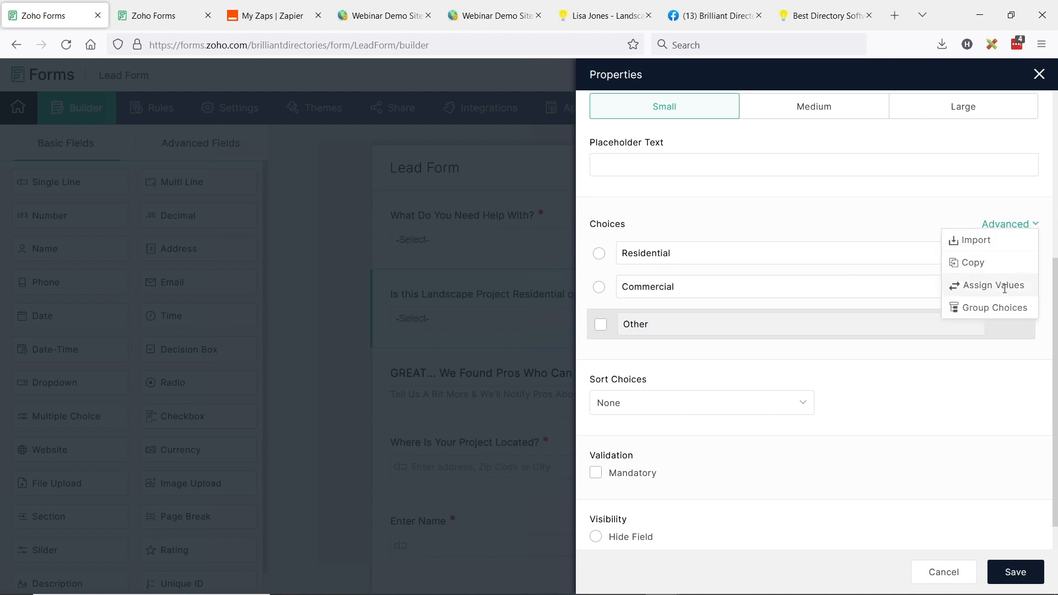
click(1008, 284)
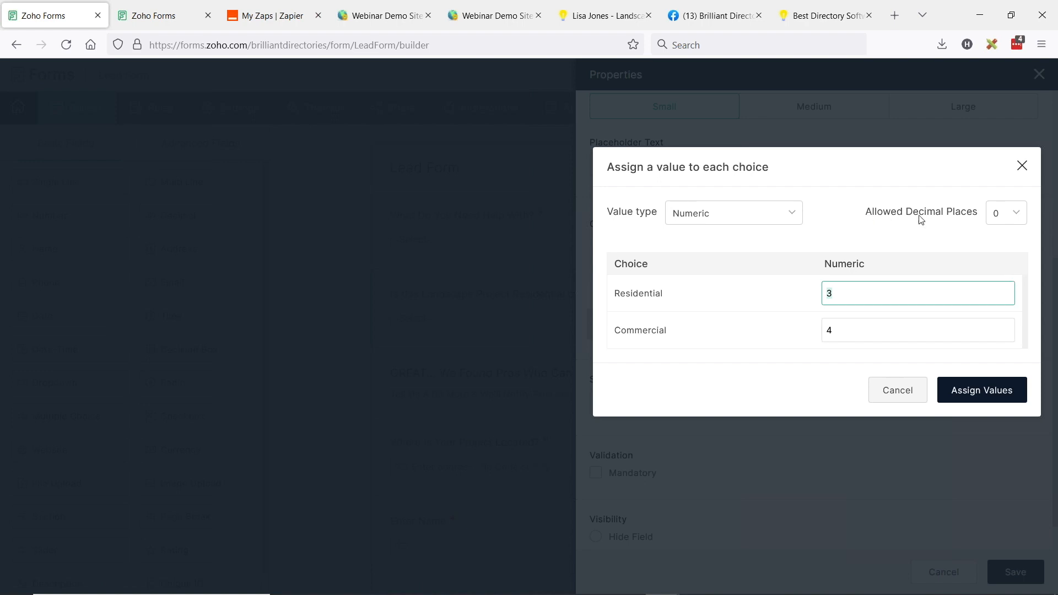
click(1006, 217)
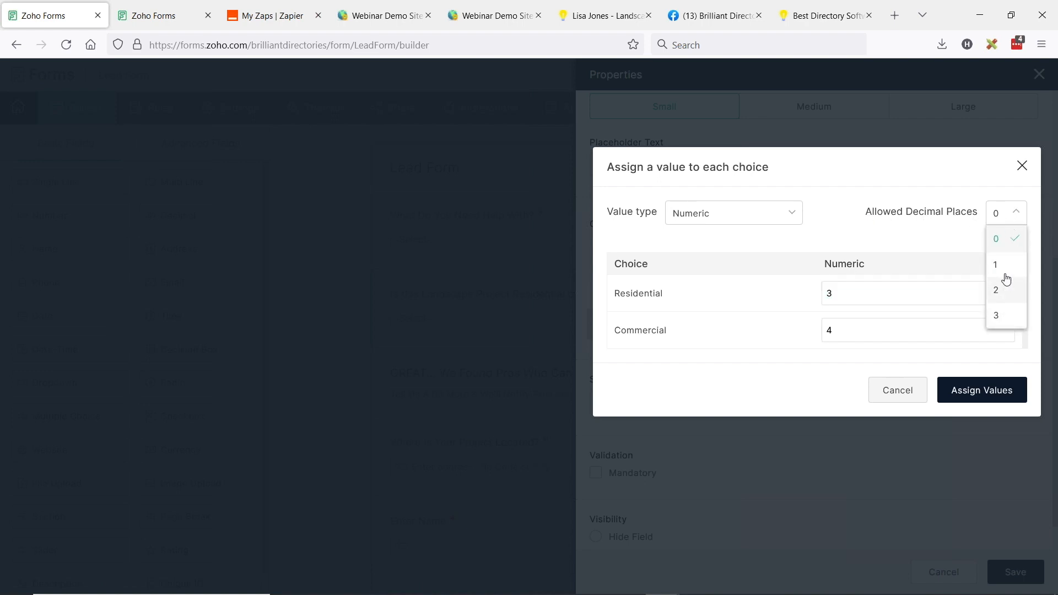
click(1007, 247)
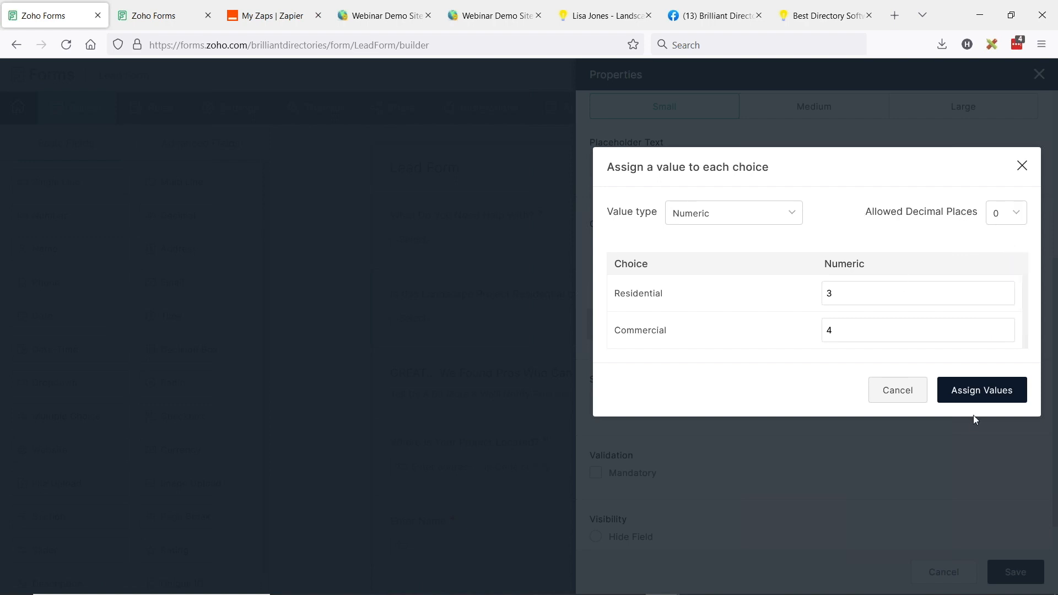
click(897, 391)
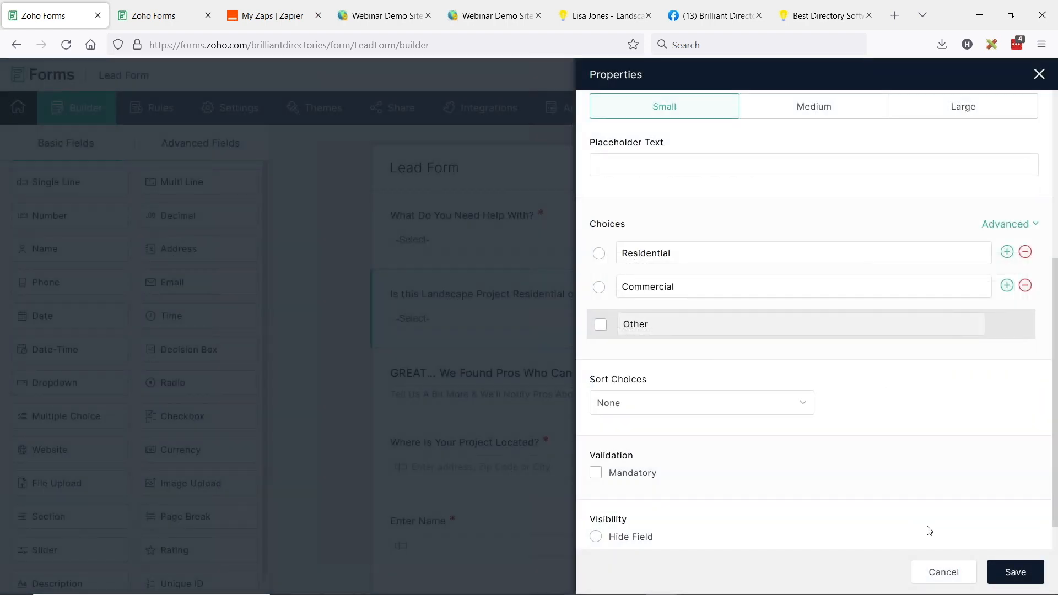
click(949, 574)
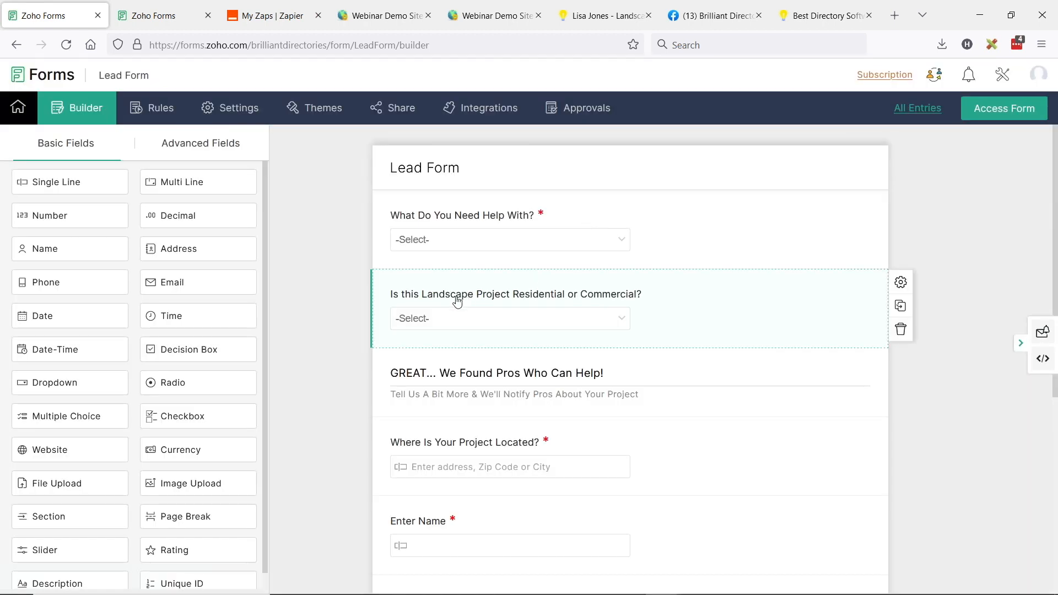
drag(54, 382, 568, 380)
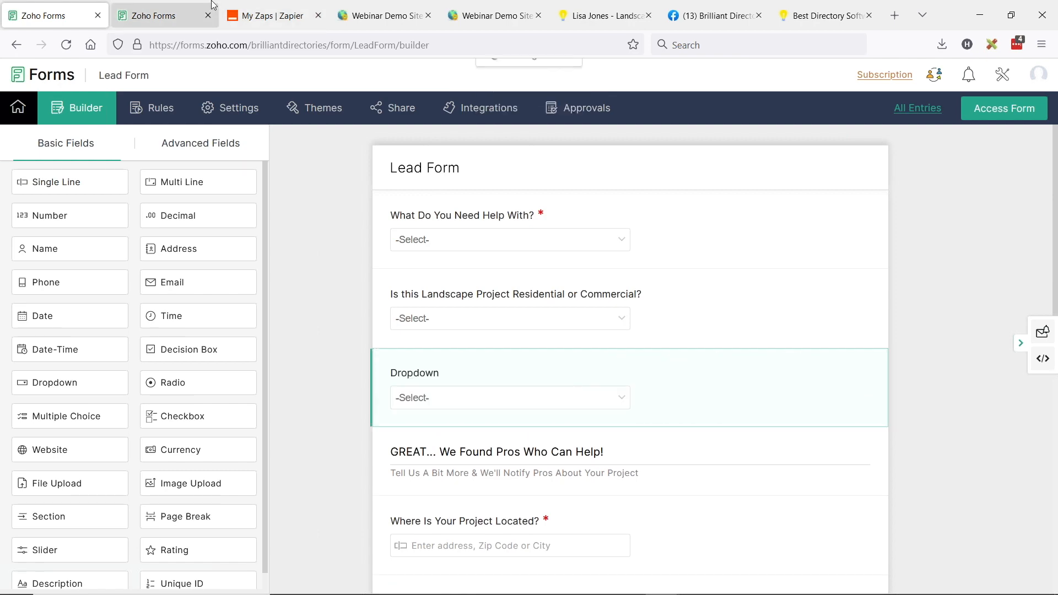
Filter sub-level categories to Roofing, showing Residential ID 1 and Commercial ID 2
click(386, 15)
click(733, 211)
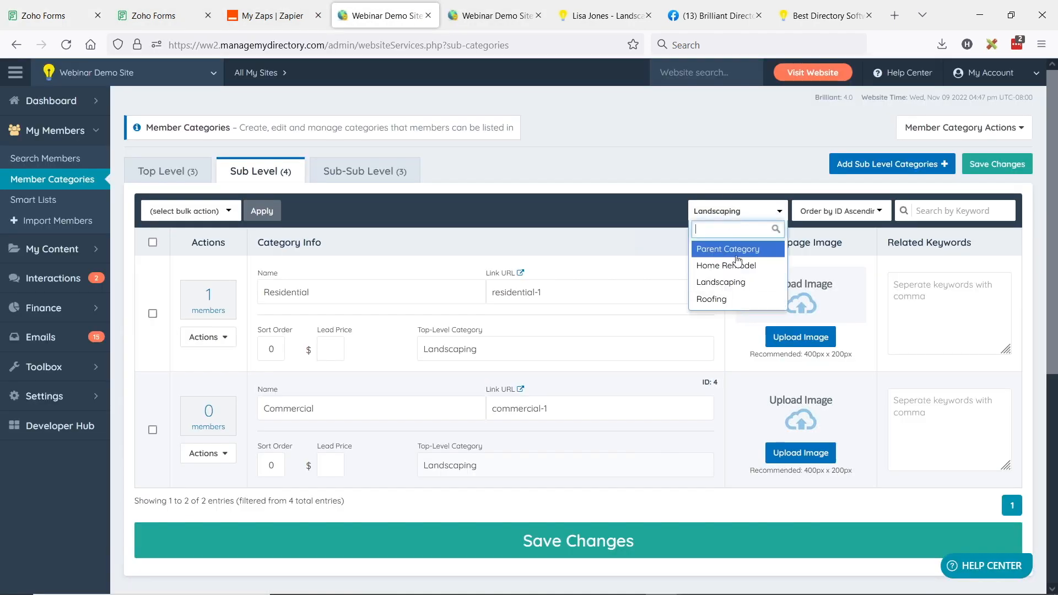
click(738, 265)
click(733, 211)
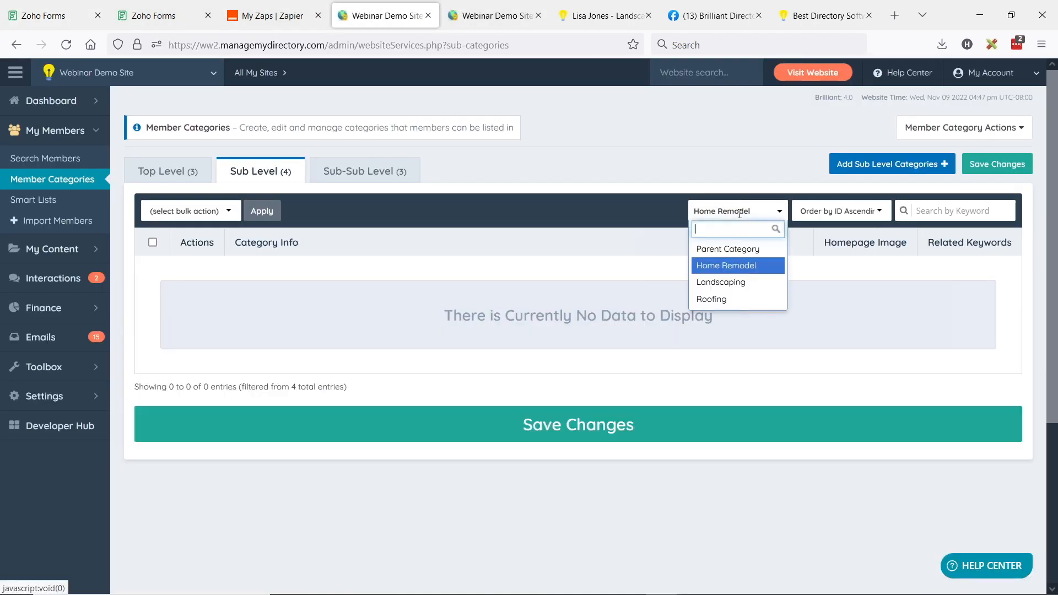
click(735, 303)
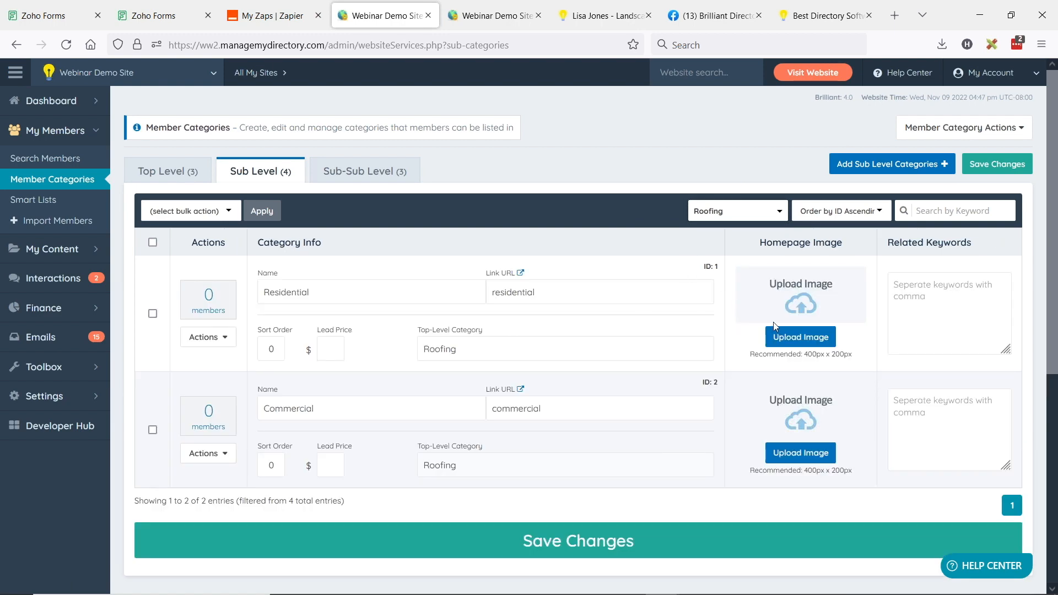
Label the new dropdown 'Is This Roofing Job Residential or Commercial?'
click(61, 16)
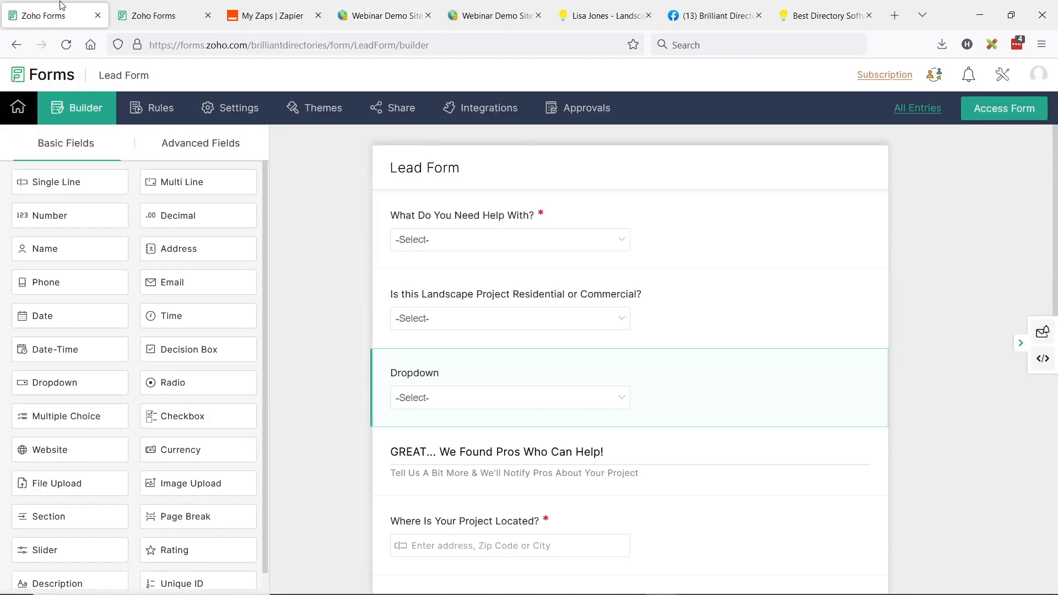
click(401, 373)
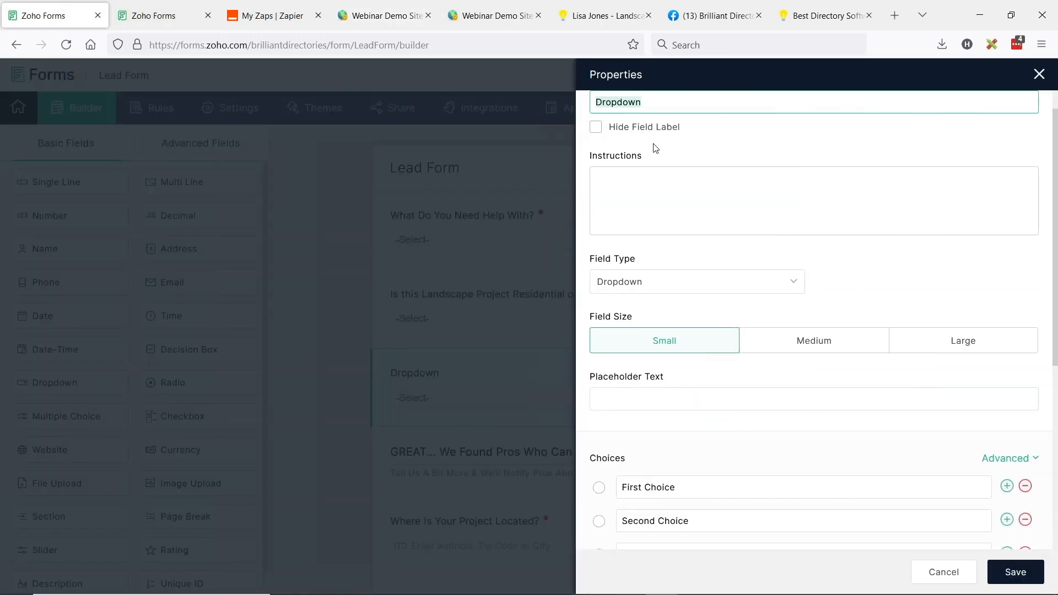
text(Is This Roofing Job R)
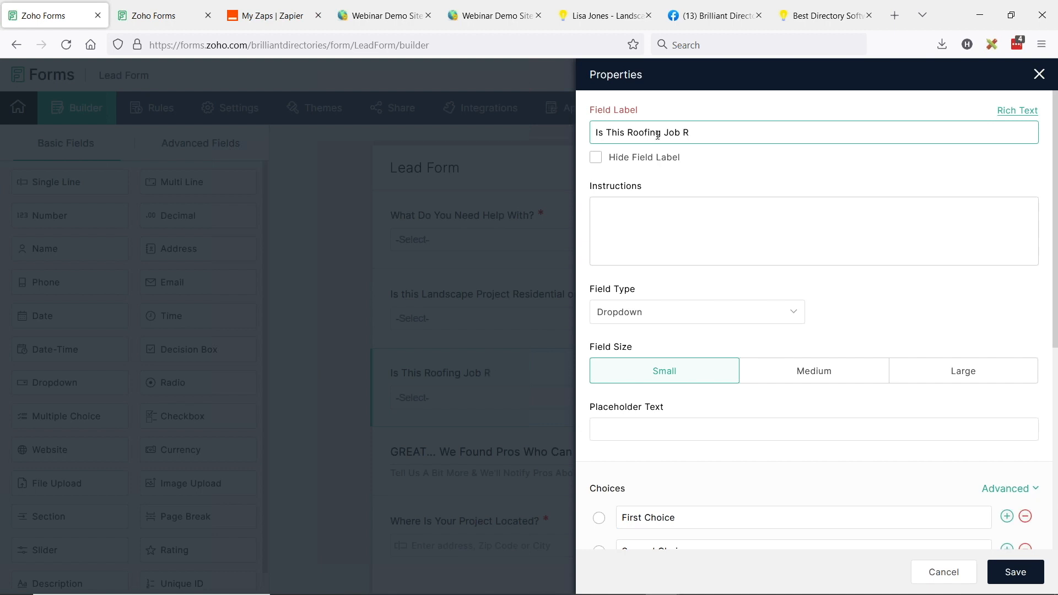
text(esidential or Commercial?)
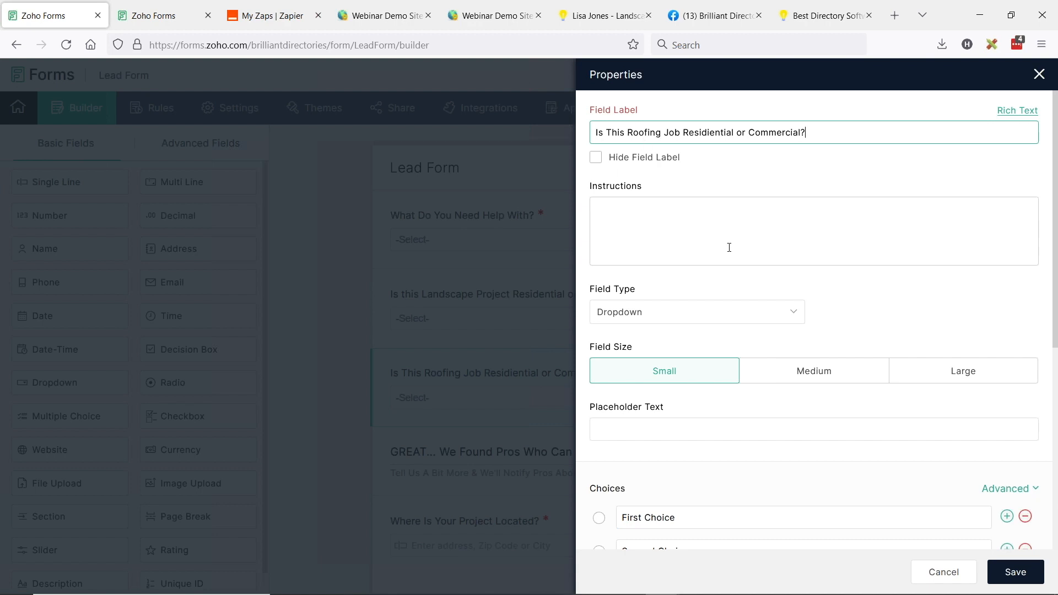
scroll(729, 247, down, 4)
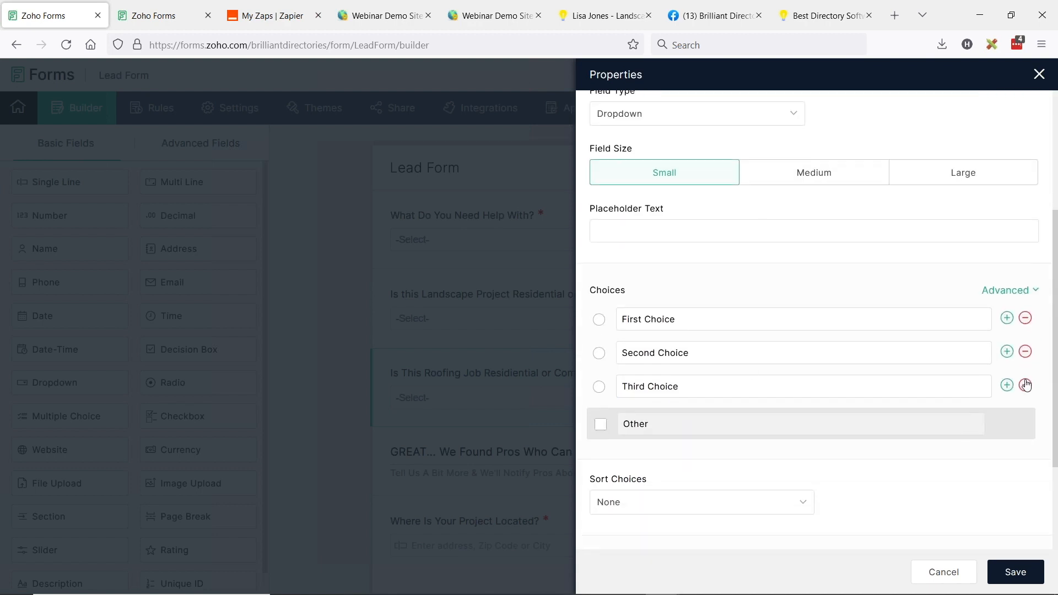
Delete the third choice and rename the others to Residential and Commericial
click(1026, 385)
click(711, 320)
text(Residential)
key(Tab)
text(Commericial)
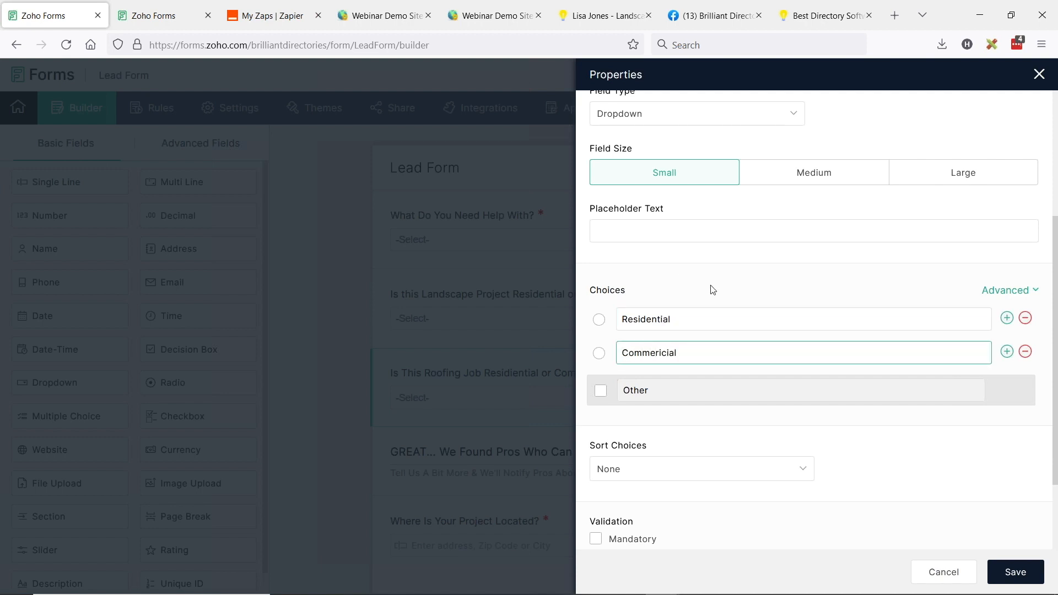
click(1006, 291)
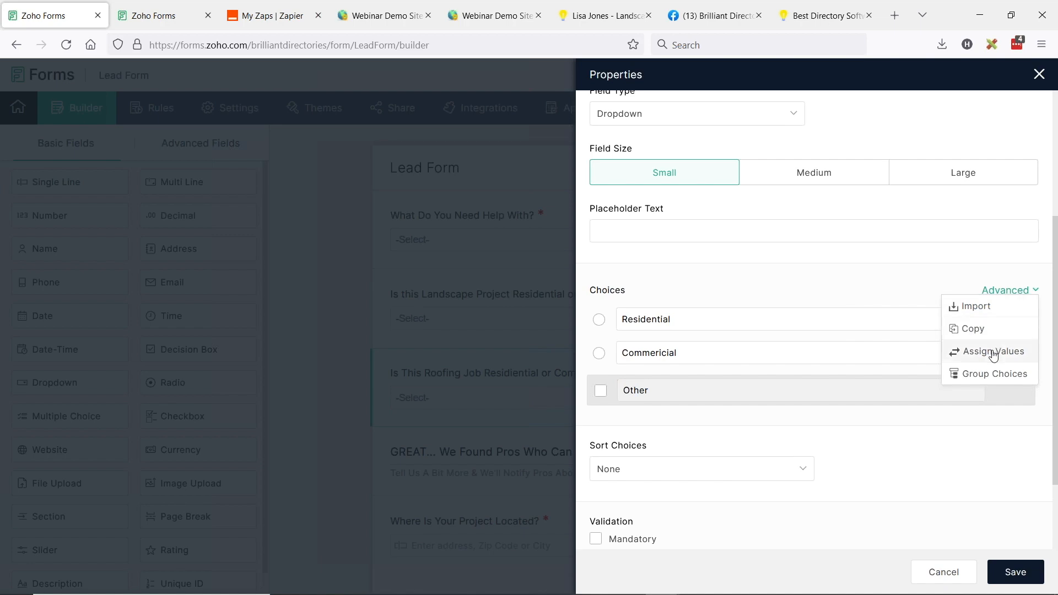
Assign value 1 to the Residential choice and save the roofing dropdown field
click(994, 351)
click(386, 15)
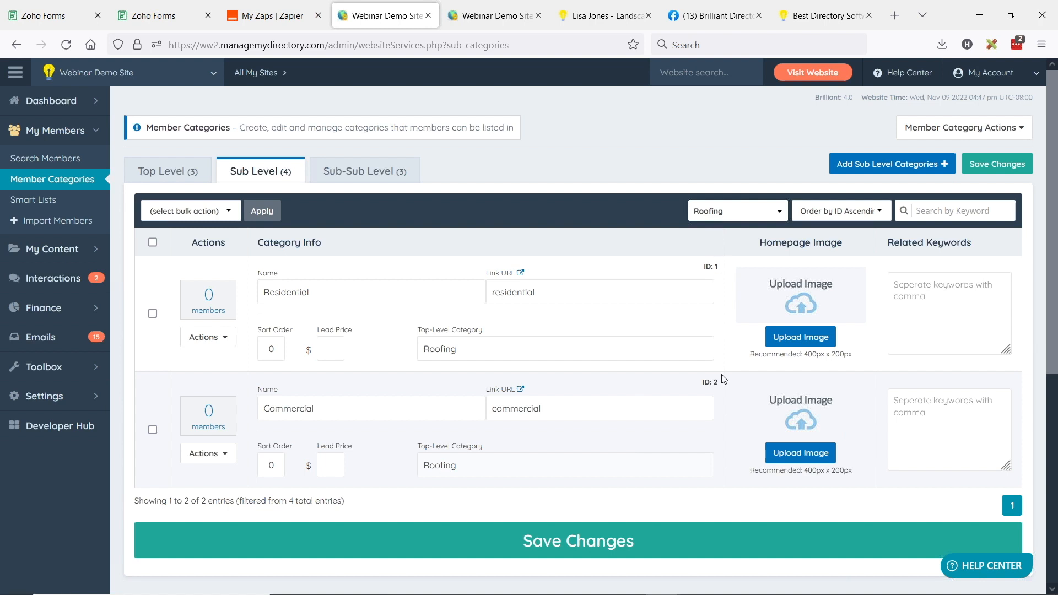
click(50, 16)
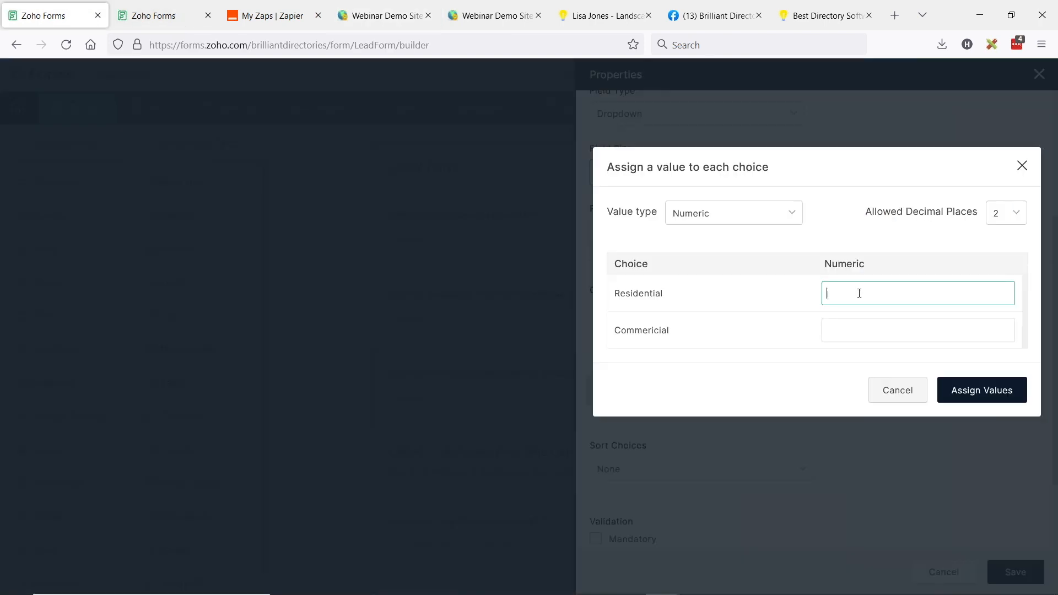
text(1)
click(868, 326)
click(976, 402)
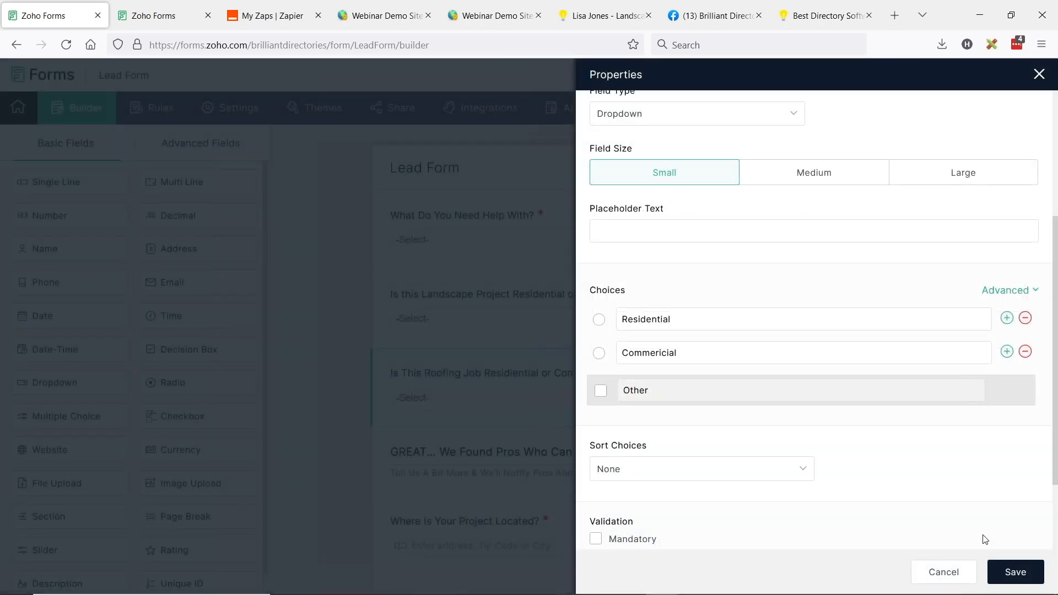
click(1000, 563)
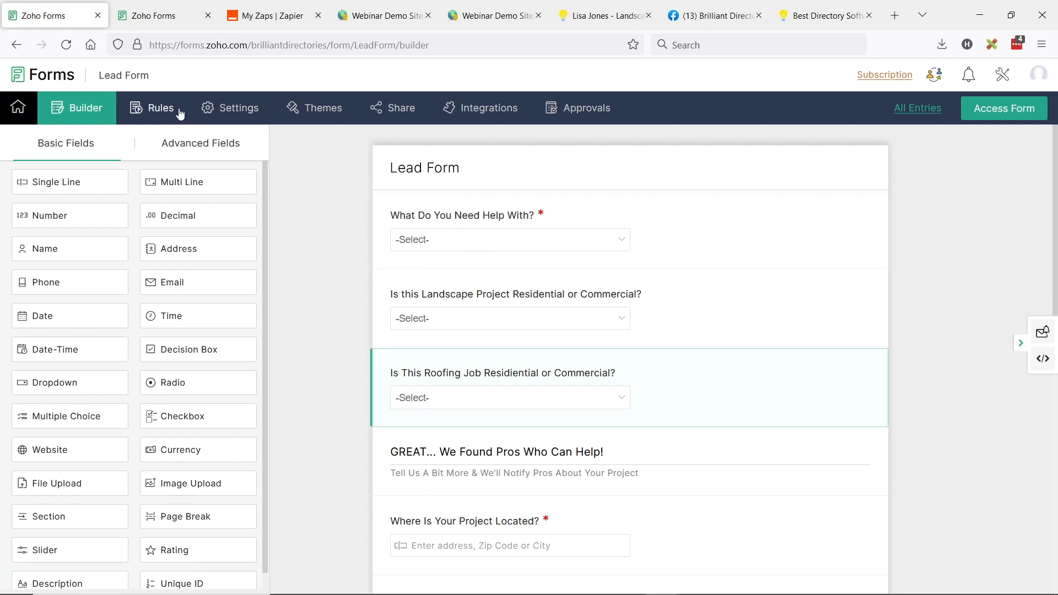
Review the Landscaping field rule and copy its name, then close it discarding changes
click(161, 112)
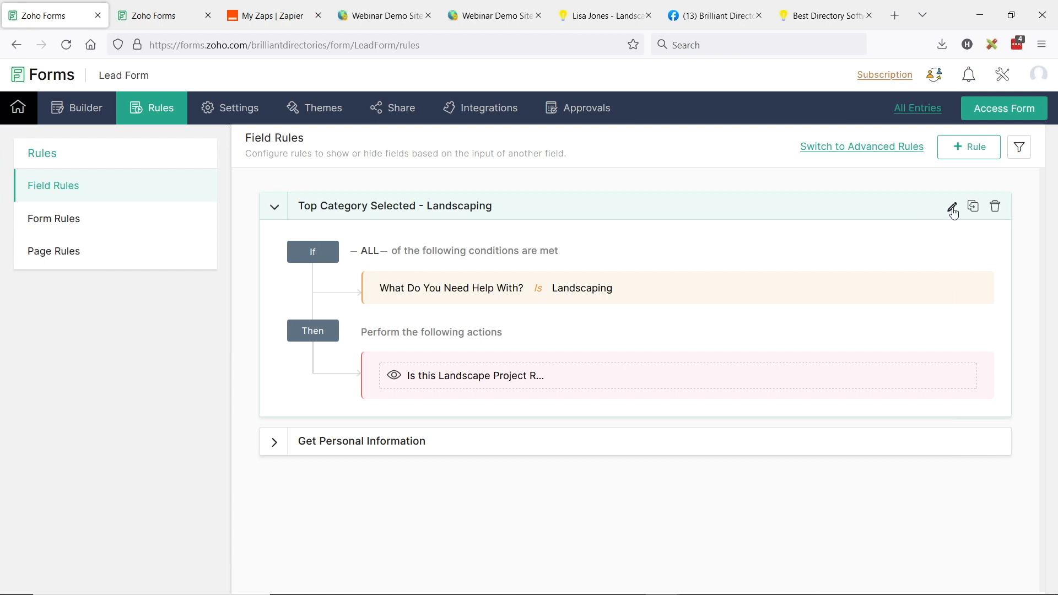
click(952, 208)
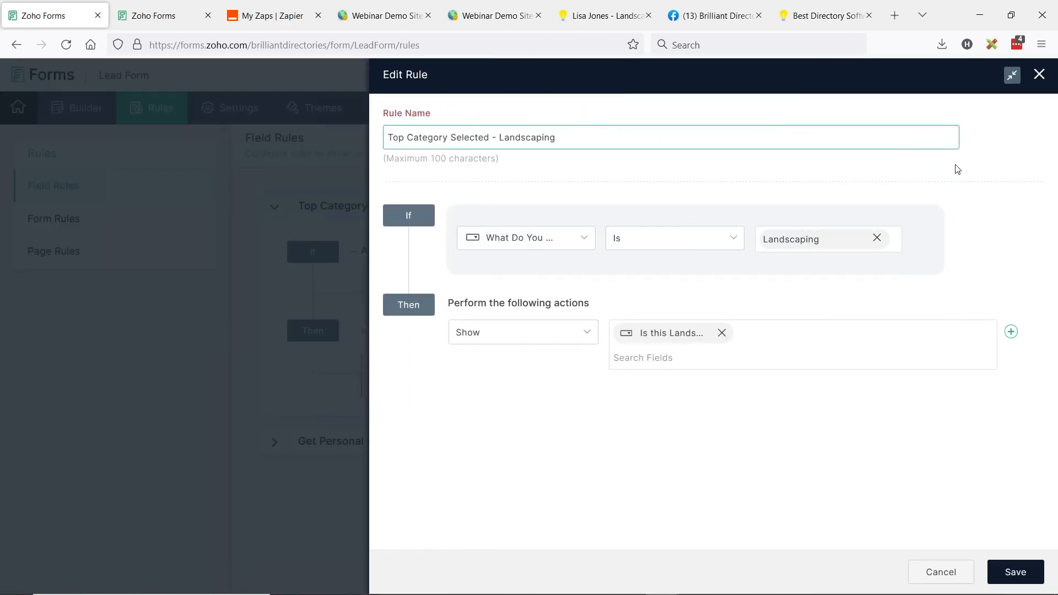
click(504, 243)
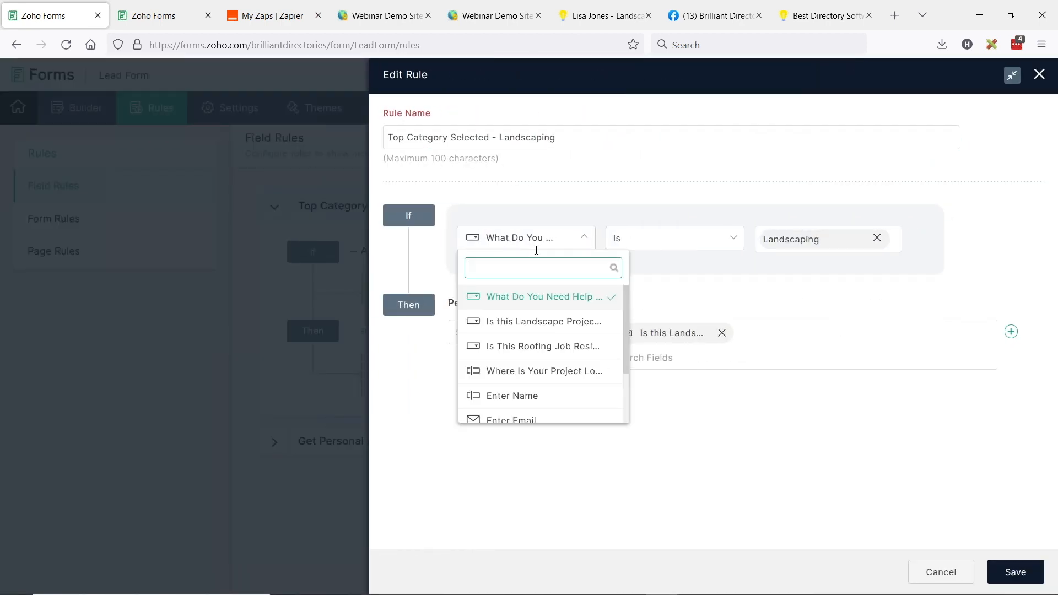
click(746, 301)
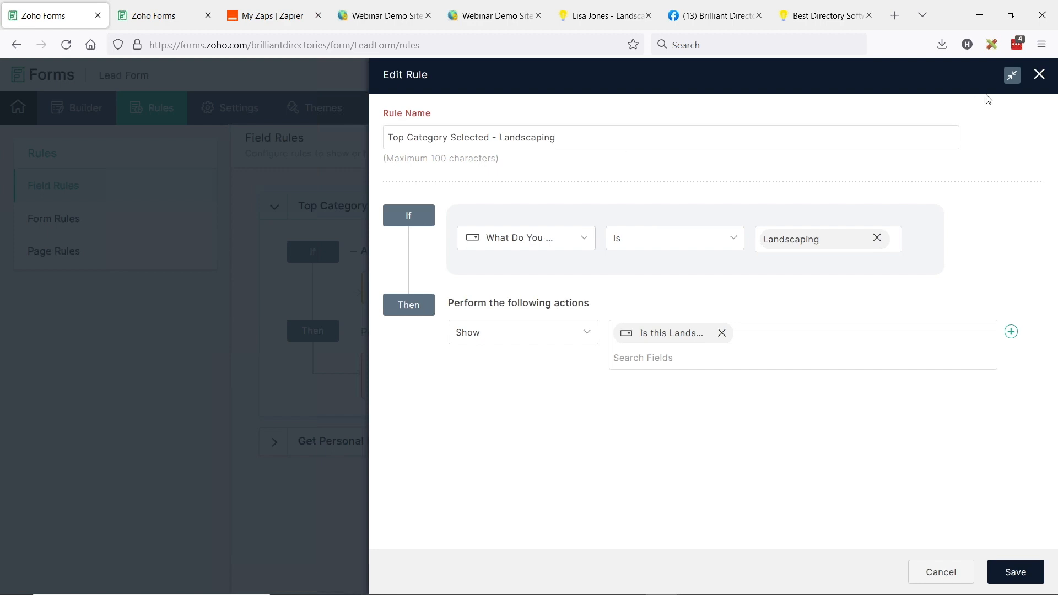
drag(602, 135, 348, 123)
key(ctrl+c)
click(1041, 75)
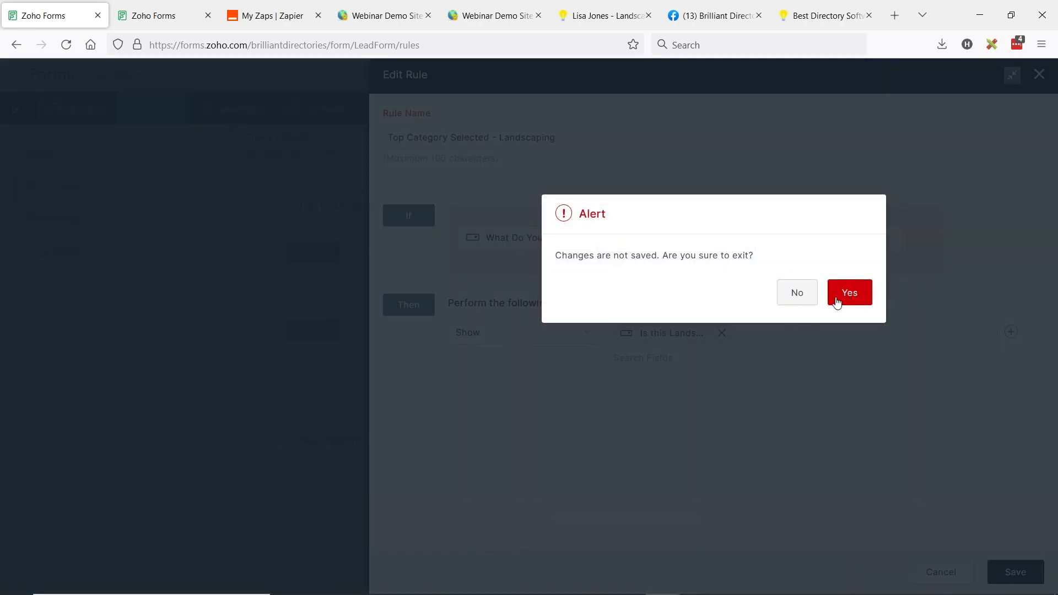
click(847, 300)
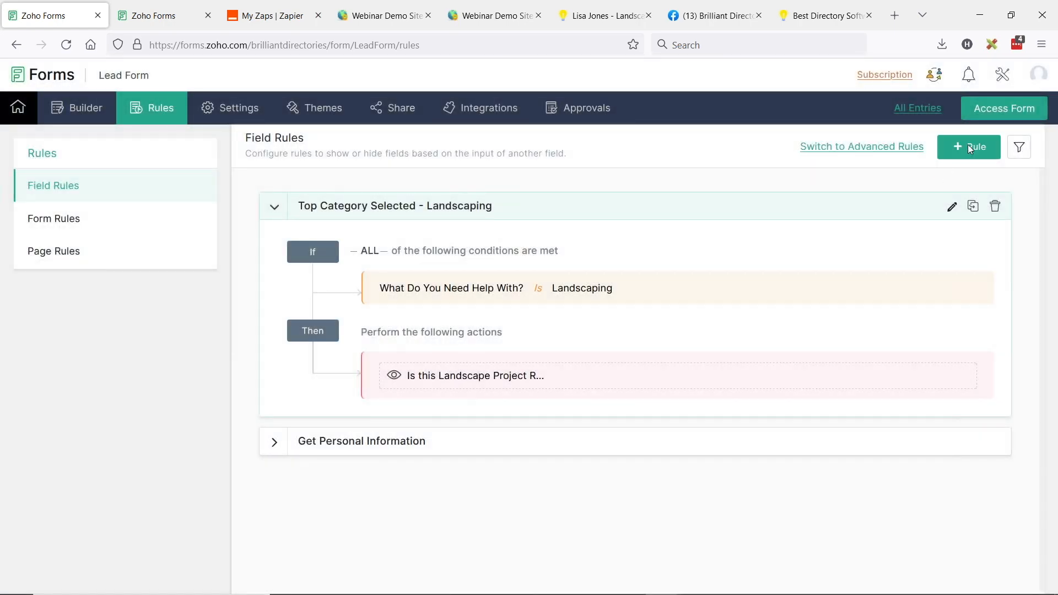
Create a new rule named 'Top Category Selected - Roofing'
click(968, 146)
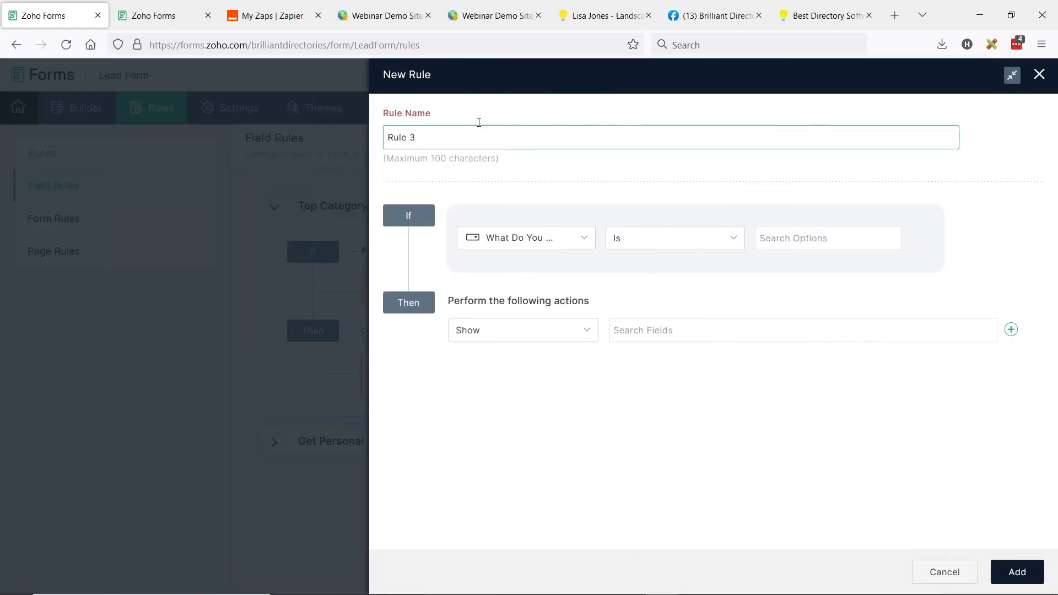
triple_click(470, 136)
key(ctrl+v)
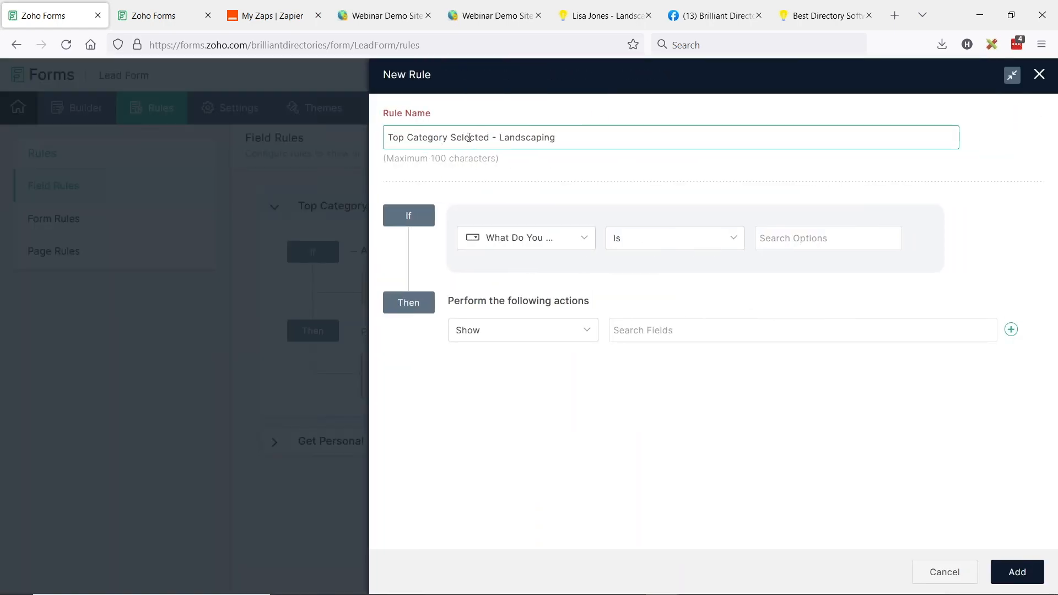
drag(500, 138, 606, 139)
text(Roof)
Set the rule condition to What Do You Need Help With? is Roofing
click(533, 248)
click(663, 243)
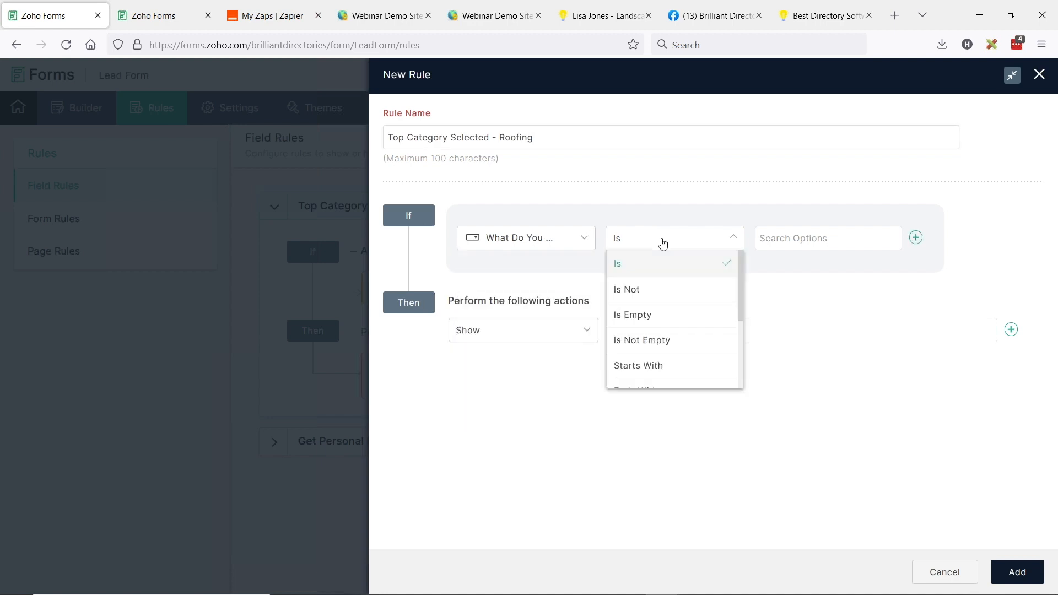
click(634, 264)
click(642, 247)
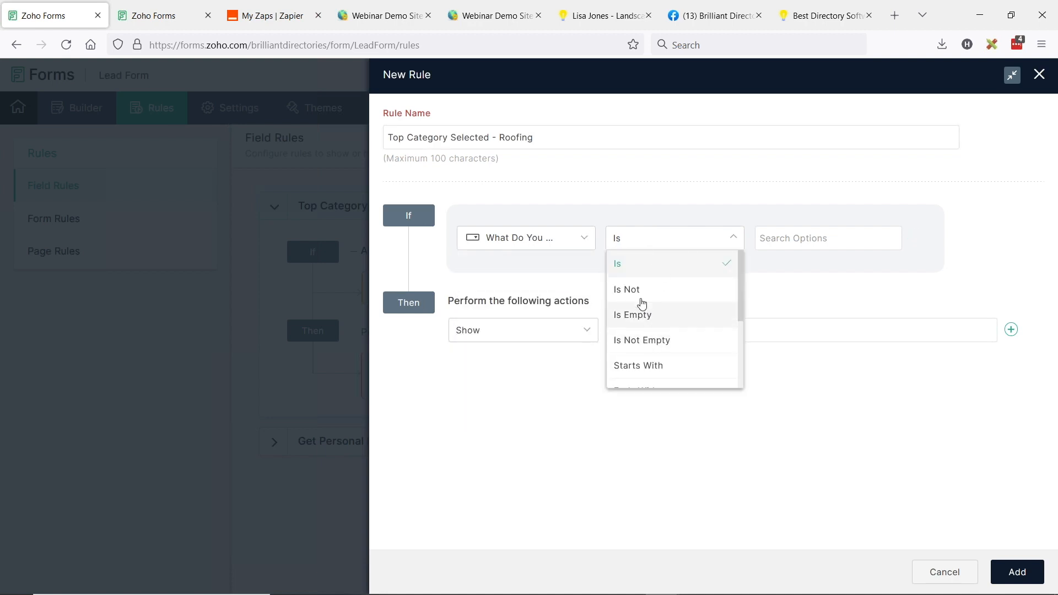
scroll(668, 328, down, 1)
scroll(668, 329, up, 1)
click(763, 238)
click(789, 261)
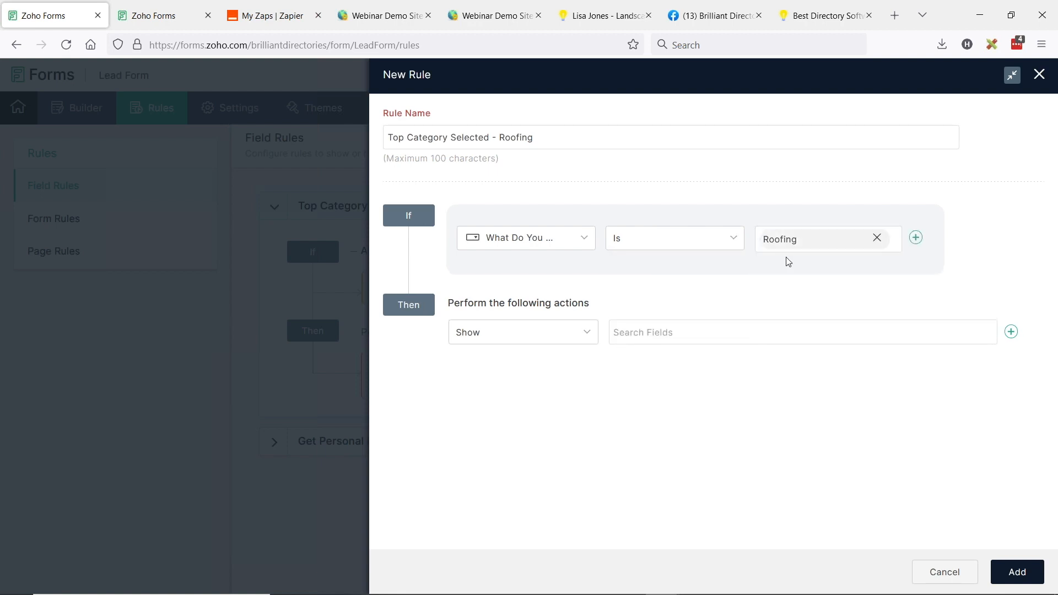
Make the rule show the roofing job Residential or Commercial question and add it
click(681, 330)
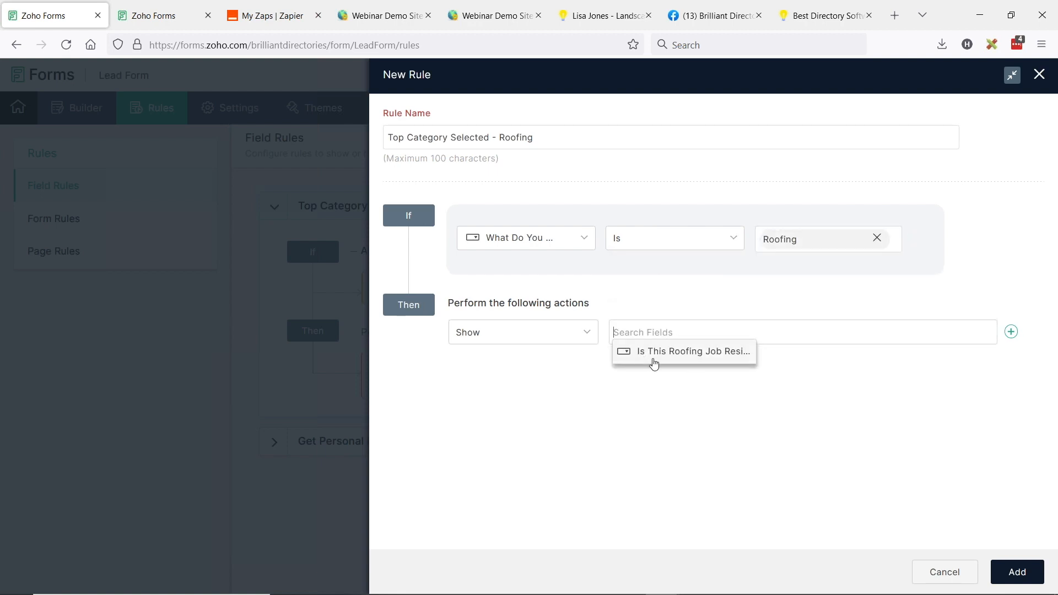
click(716, 360)
click(1018, 574)
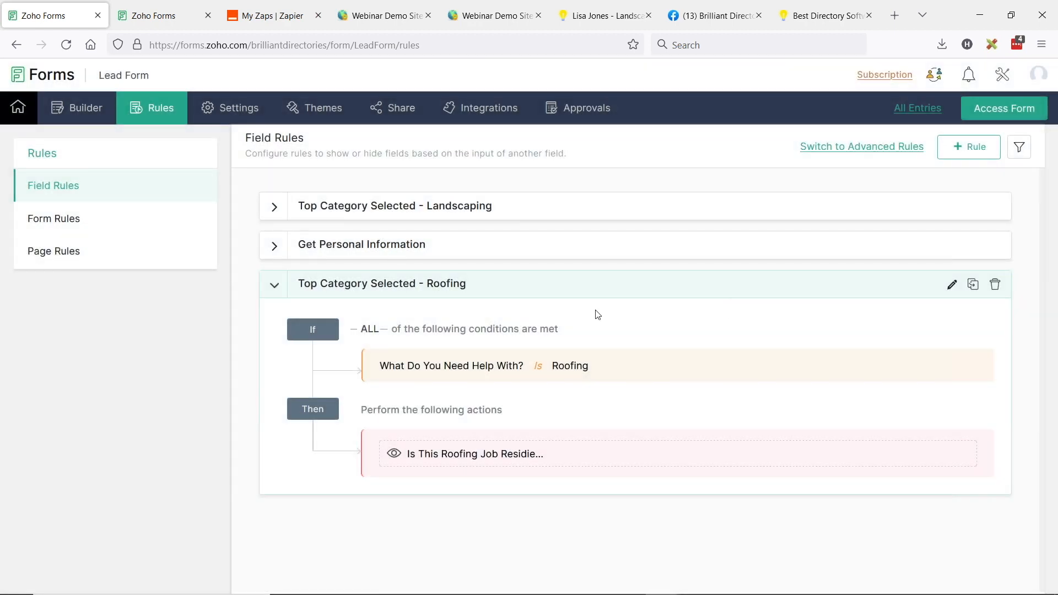
click(335, 246)
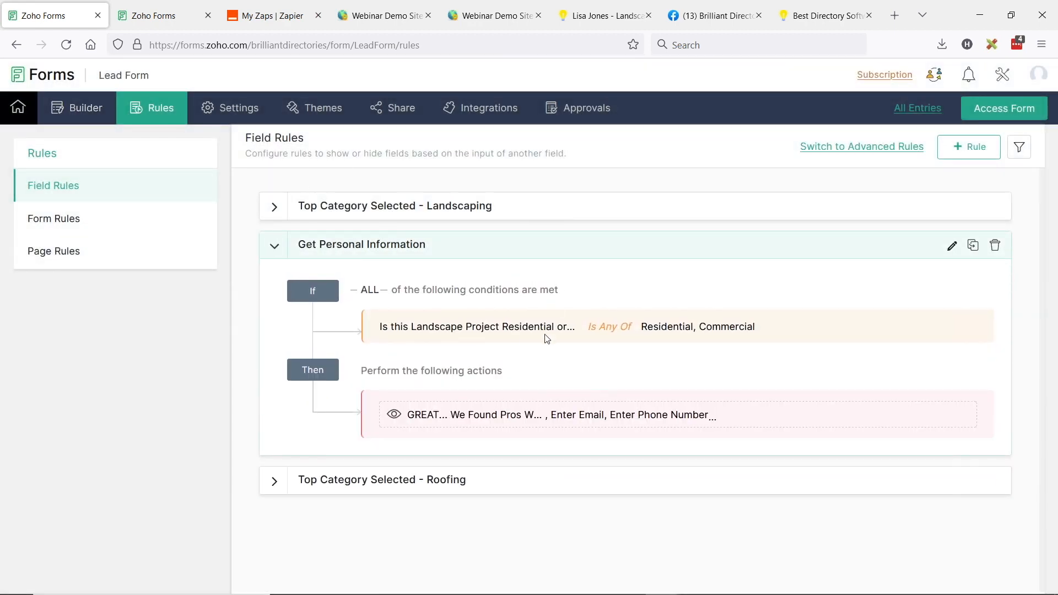
click(68, 111)
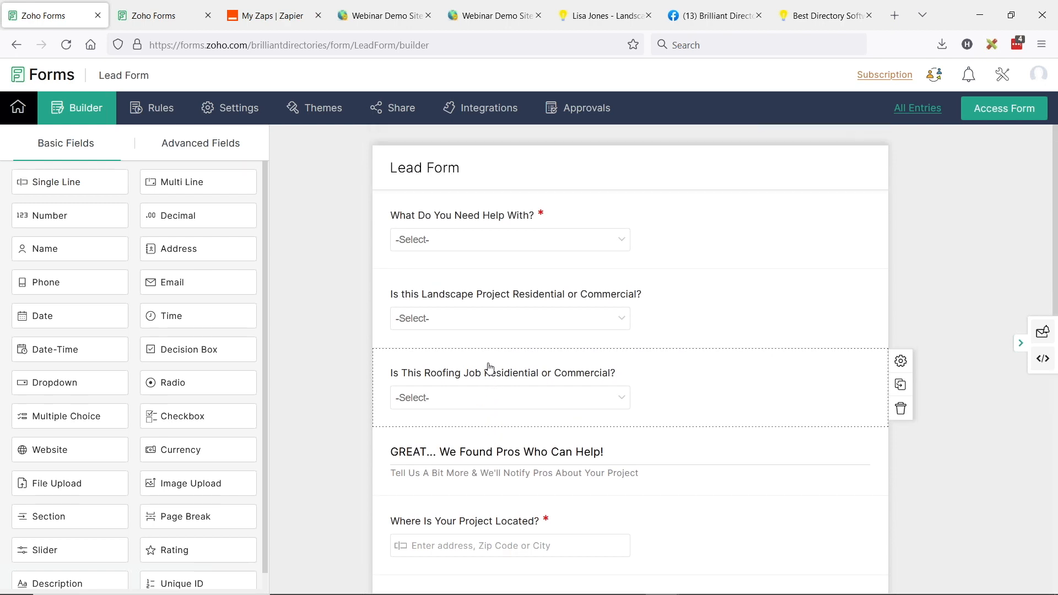
scroll(598, 300, down, 3)
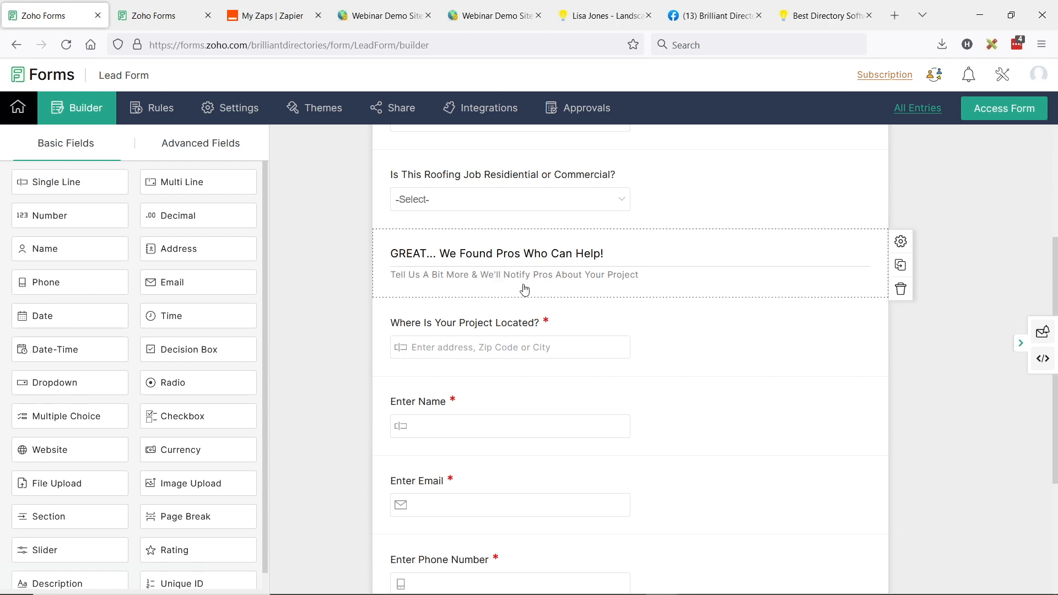
scroll(499, 273, down, 1)
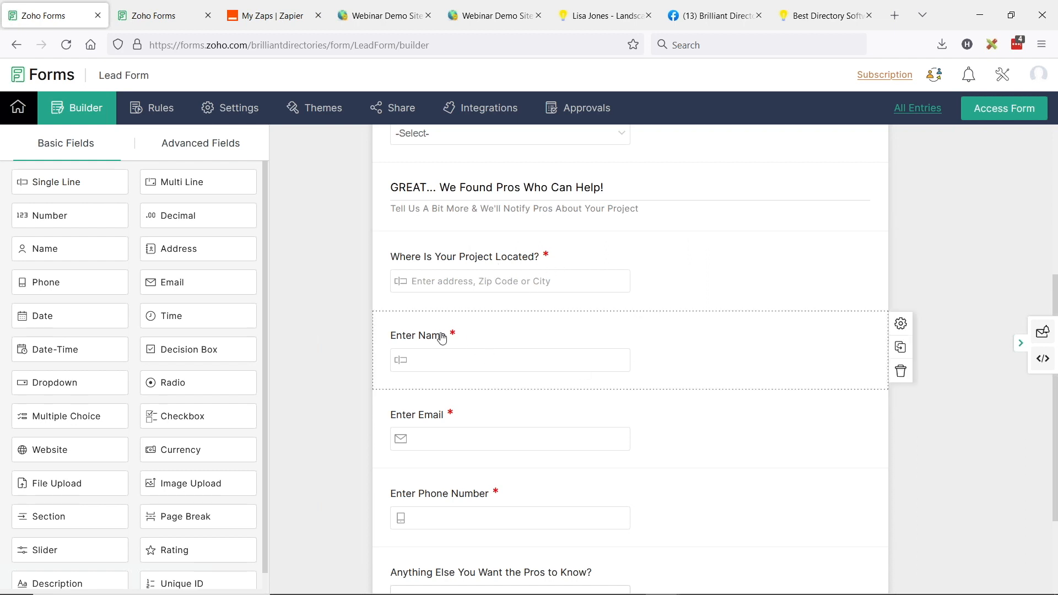
scroll(463, 348, down, 1)
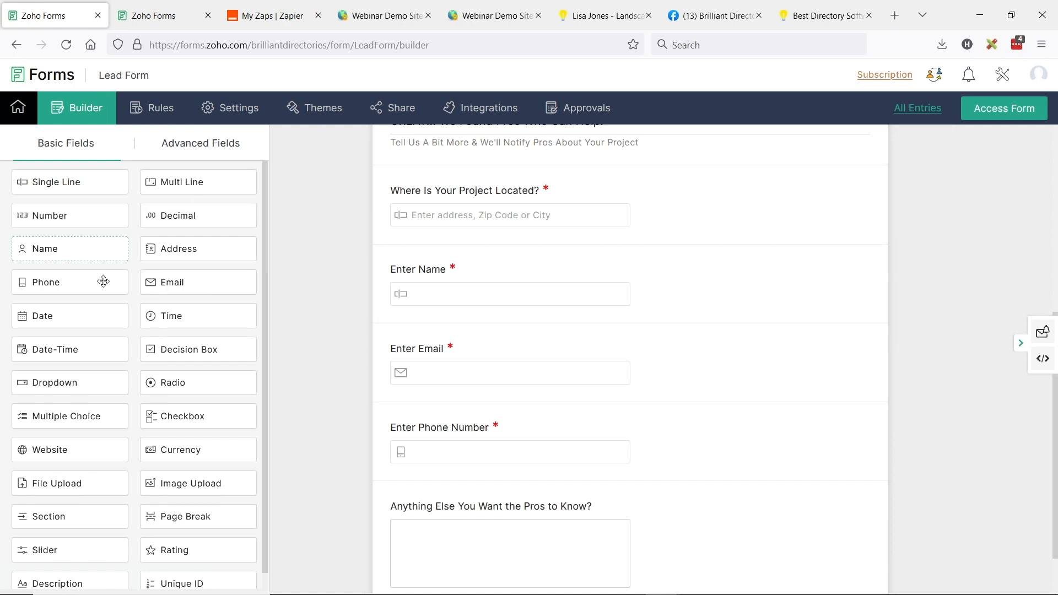
scroll(190, 232, up, 2)
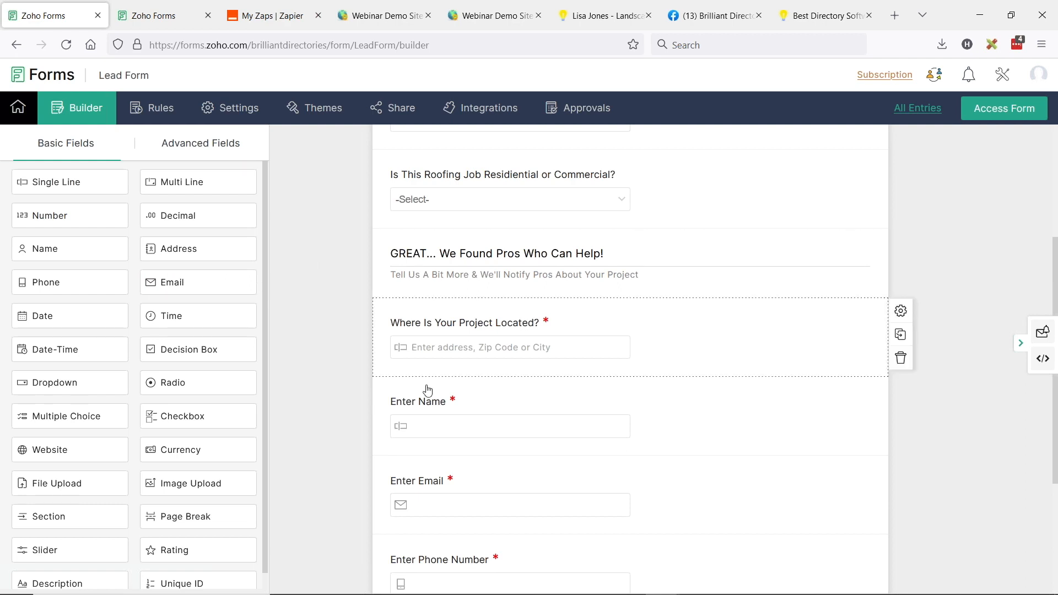
scroll(434, 430, down, 1)
scroll(480, 419, down, 1)
scroll(546, 425, down, 1)
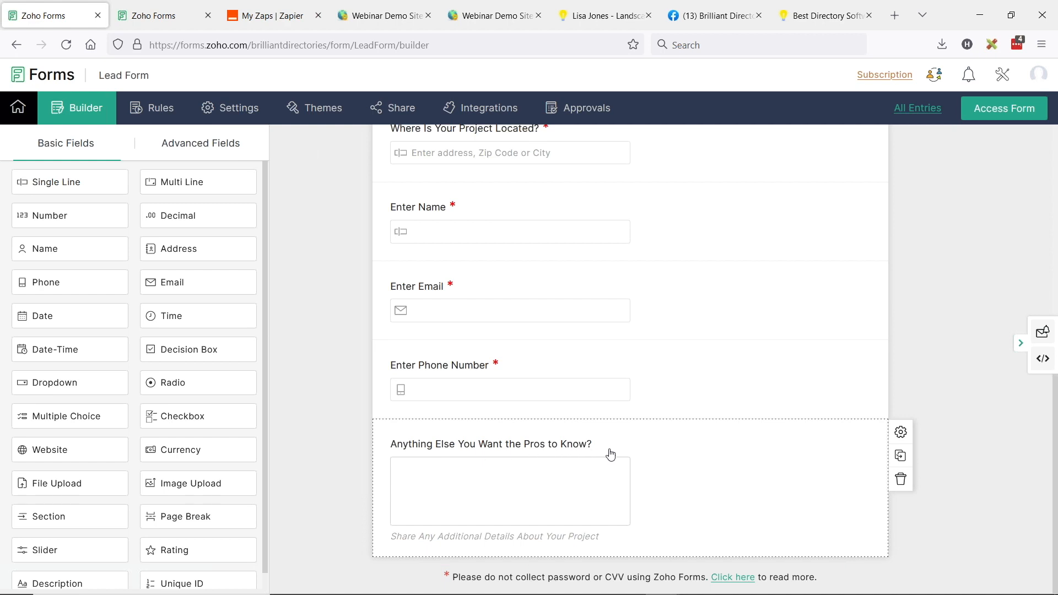
scroll(529, 489, up, 5)
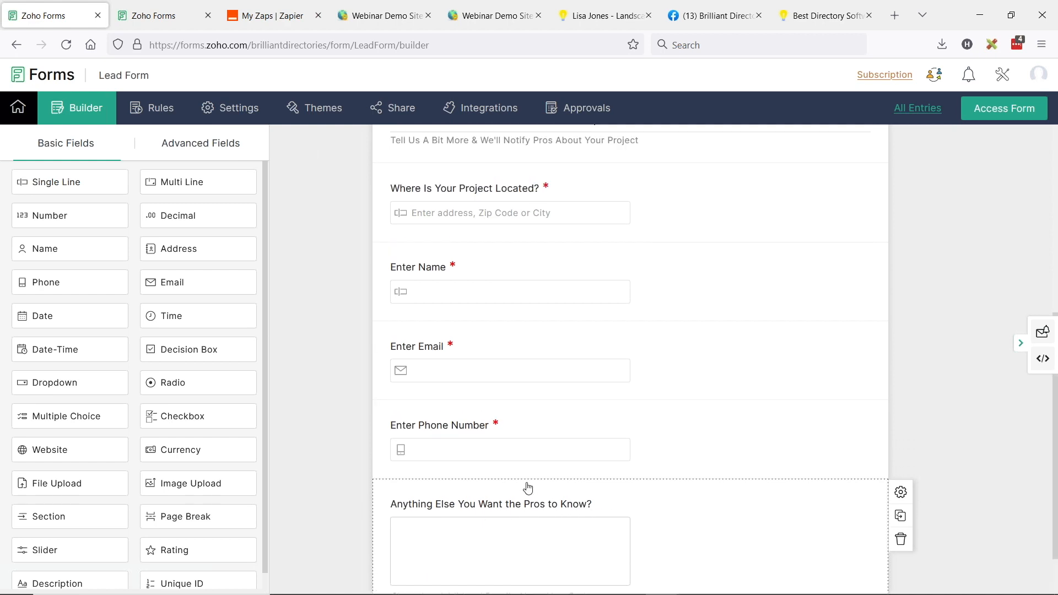
scroll(514, 343, up, 1)
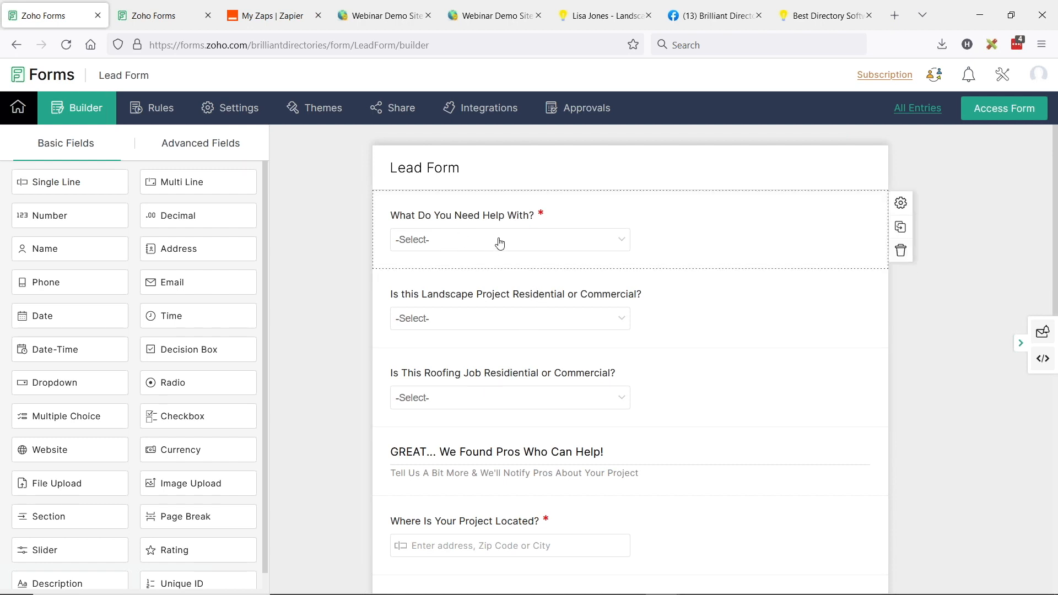
click(244, 114)
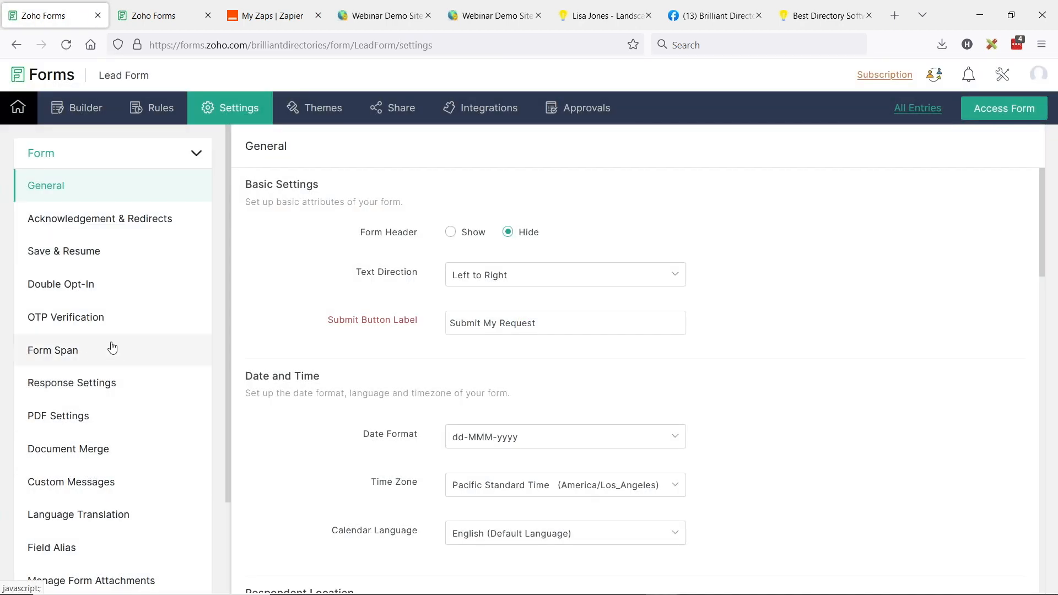
Review the Acknowledgement & Redirects settings: the /confirmation redirect URL and splash message
click(81, 218)
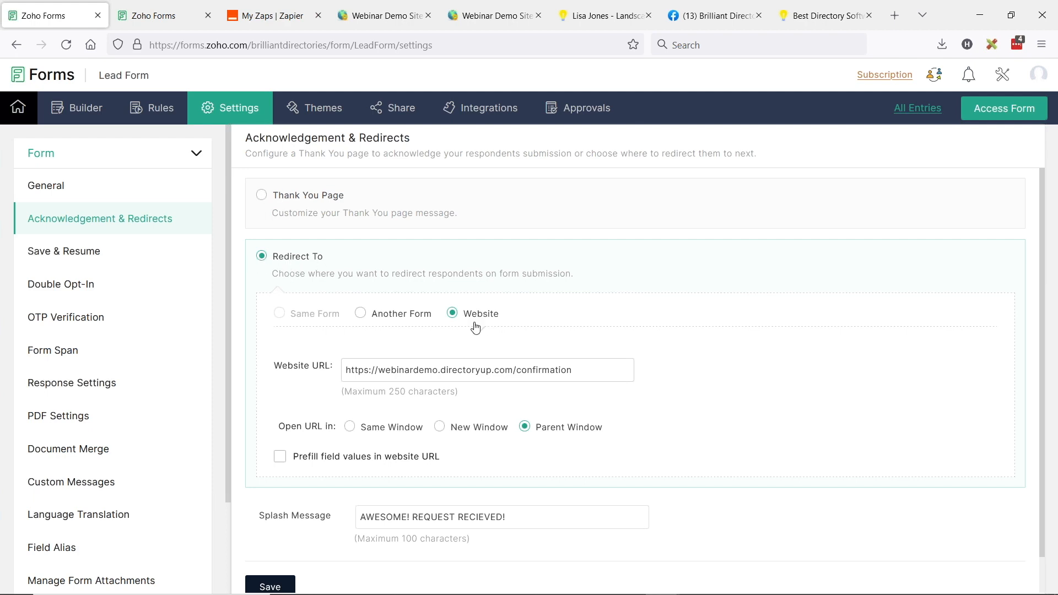
drag(515, 370, 561, 370)
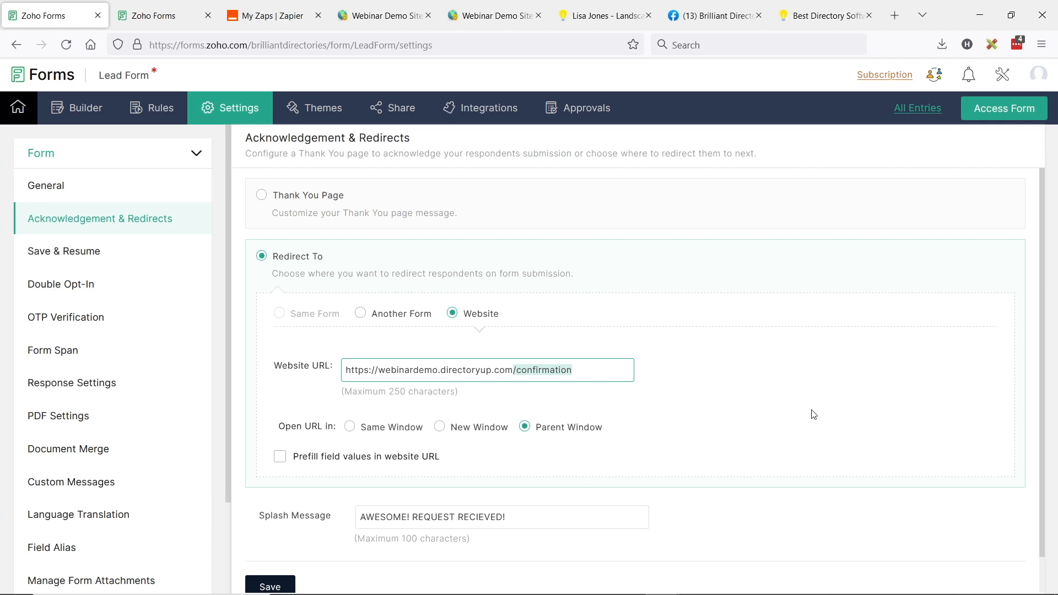
click(792, 417)
scroll(569, 347, down, 1)
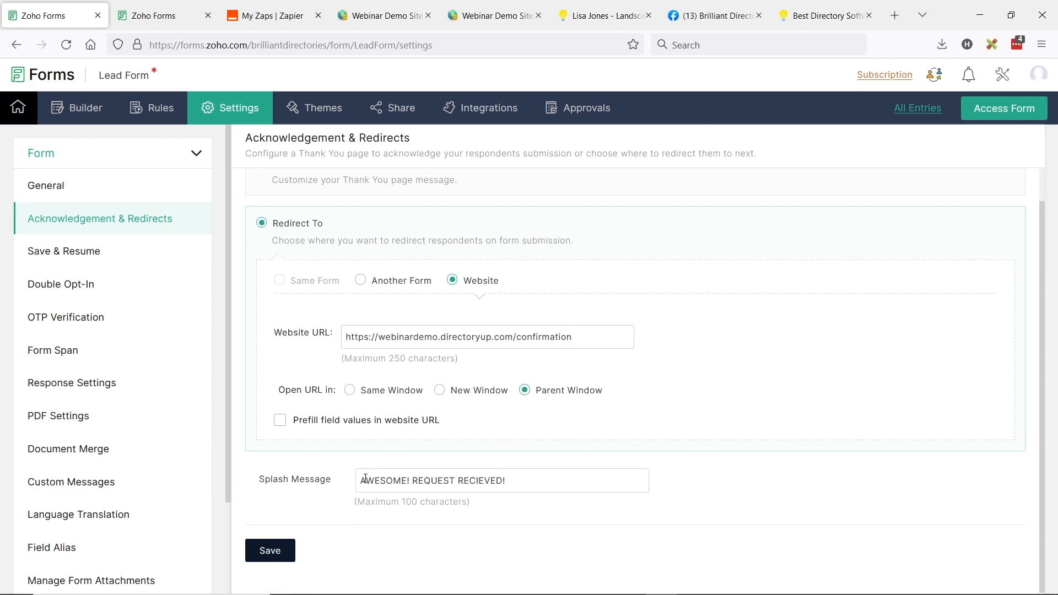
drag(362, 480, 530, 481)
click(531, 480)
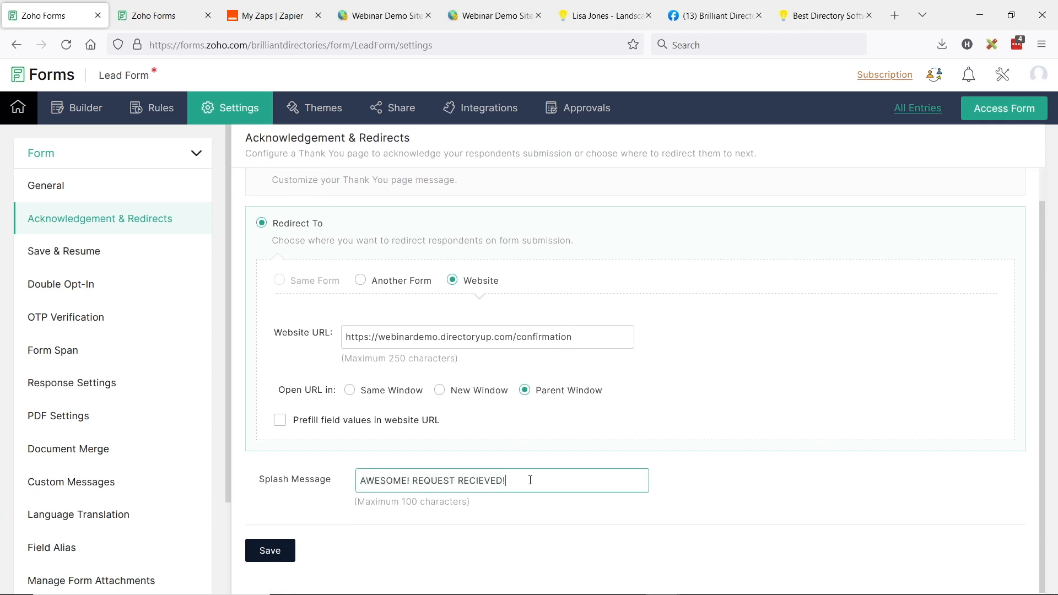
scroll(501, 373, up, 1)
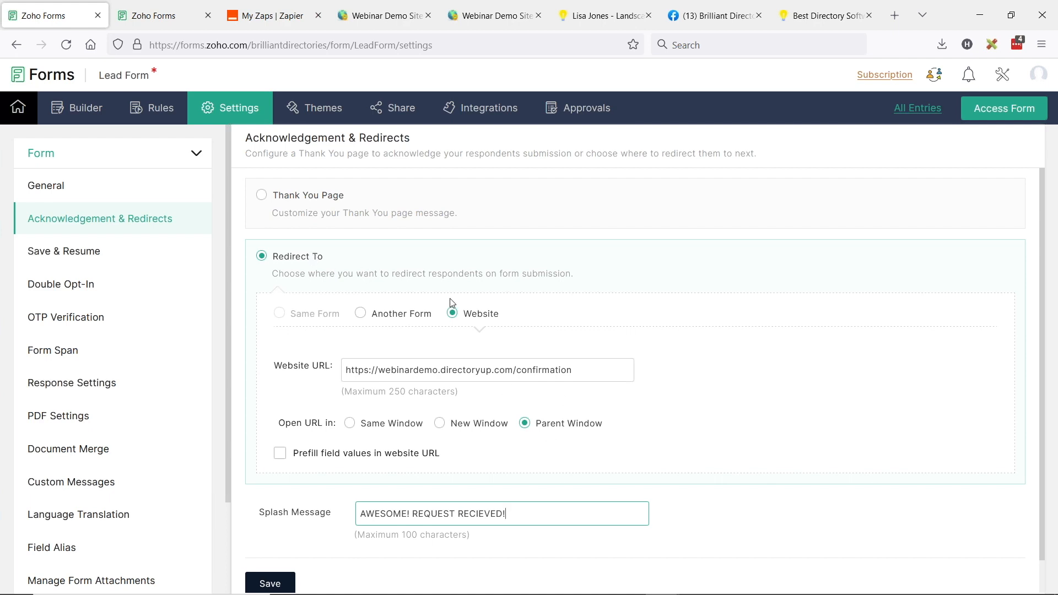
scroll(144, 441, down, 1)
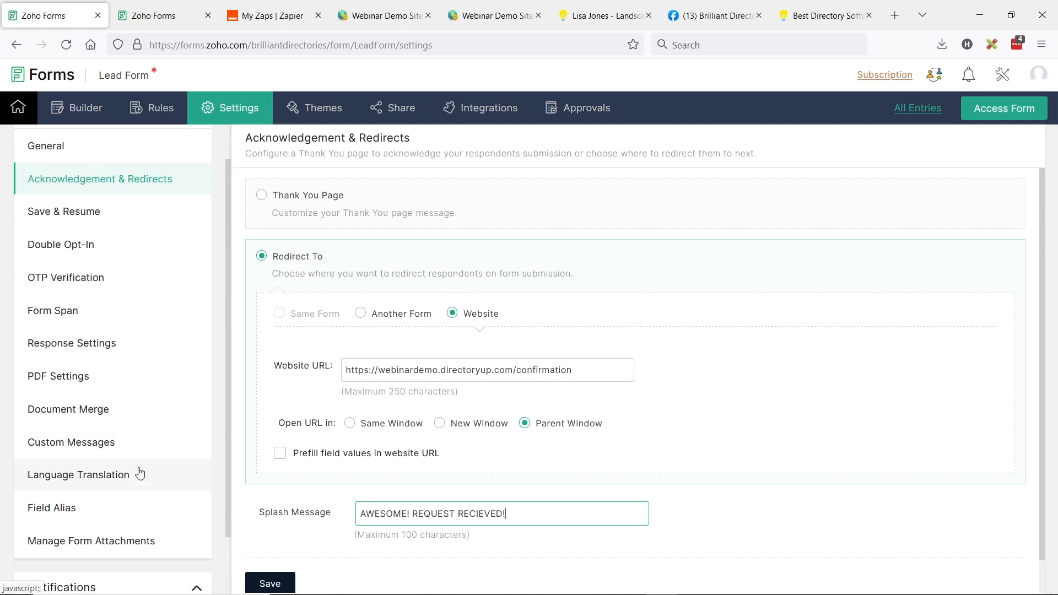
scroll(147, 238, up, 1)
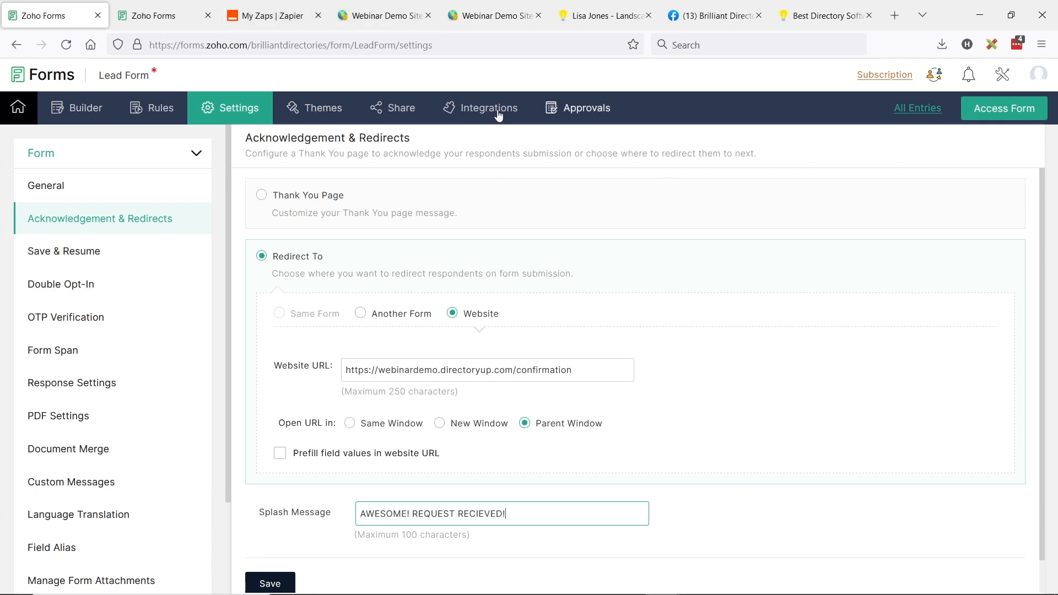
Bring up the Lead Form's iframe embed code under Share > Embed and select it
click(404, 120)
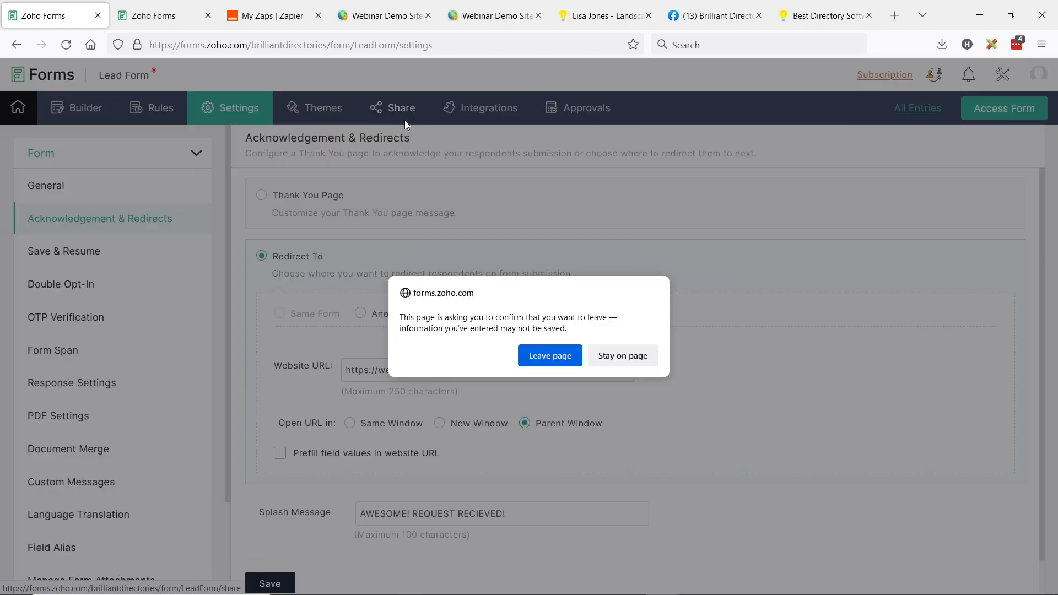
click(552, 356)
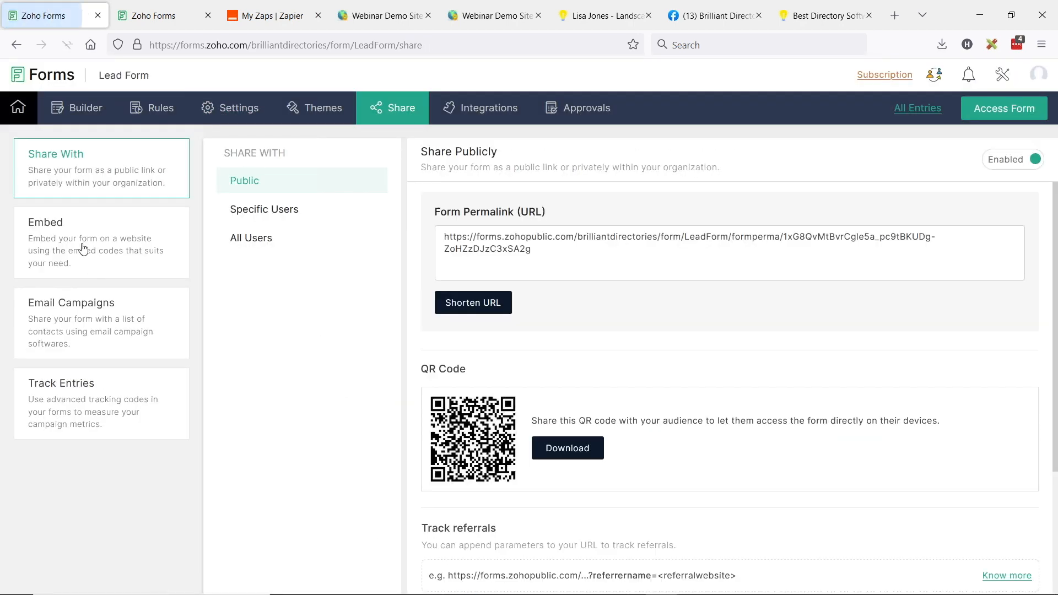
click(53, 231)
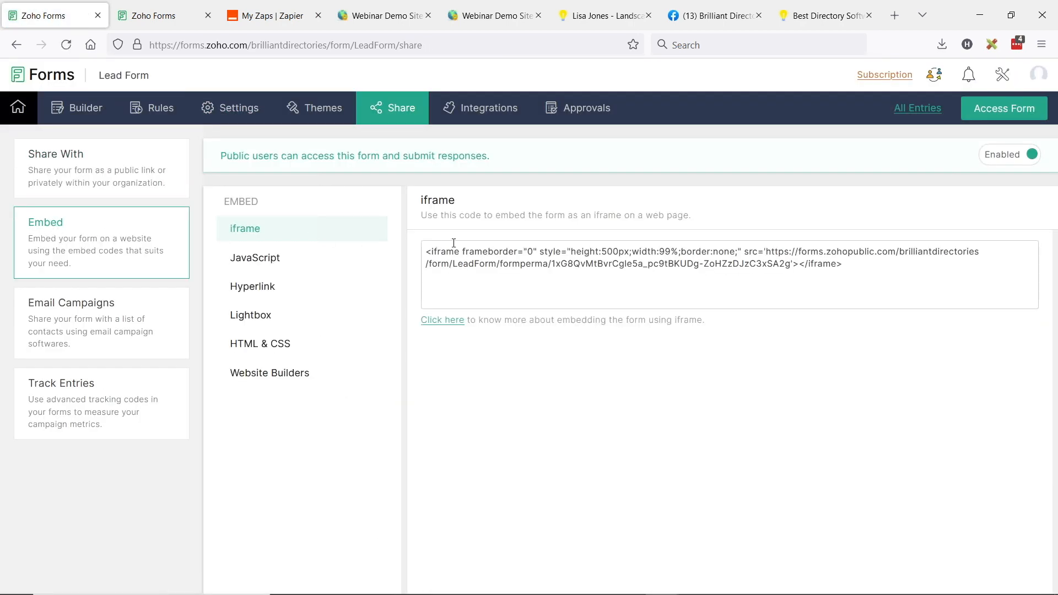
click(797, 255)
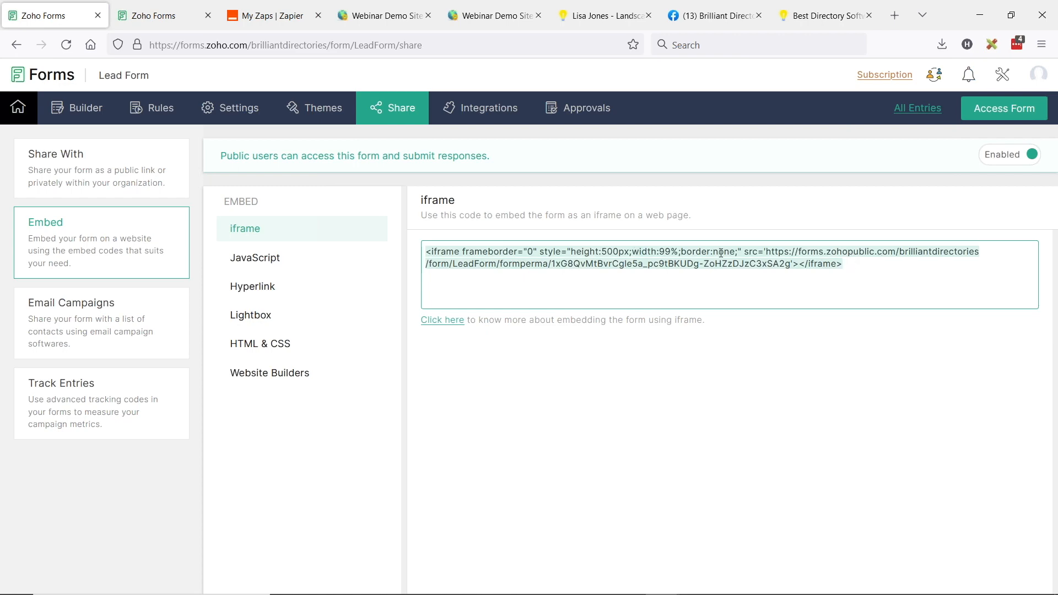
Load the directory site's /getmatched page and scroll down to the embedded lead form
click(601, 16)
double_click(314, 45)
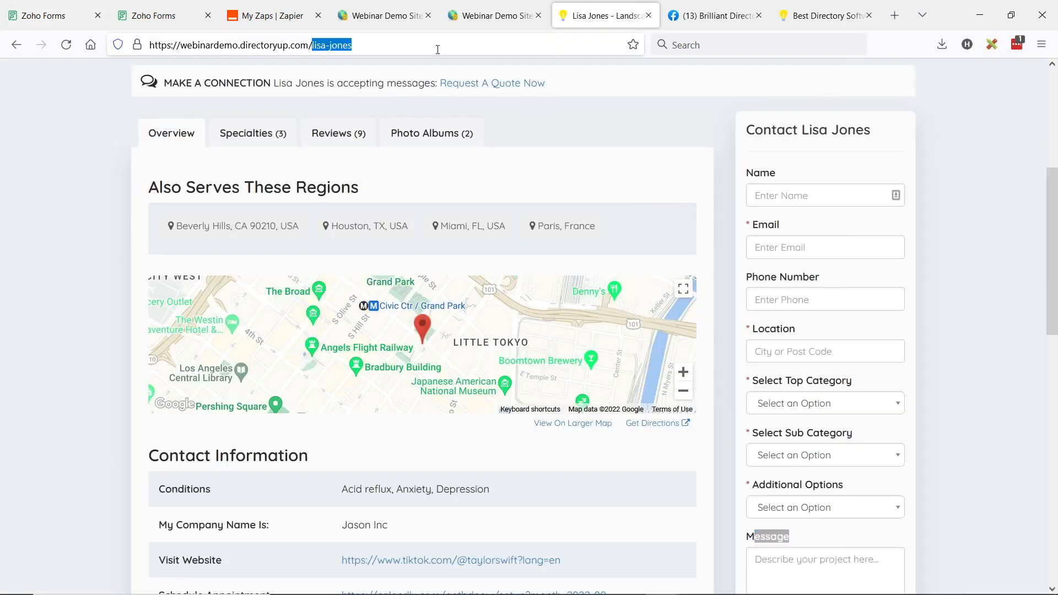
text(getnmatch)
key(BackSpace)
key(BackSpace)
key(BackSpace)
key(BackSpace)
key(BackSpace)
key(BackSpace)
text(mathc)
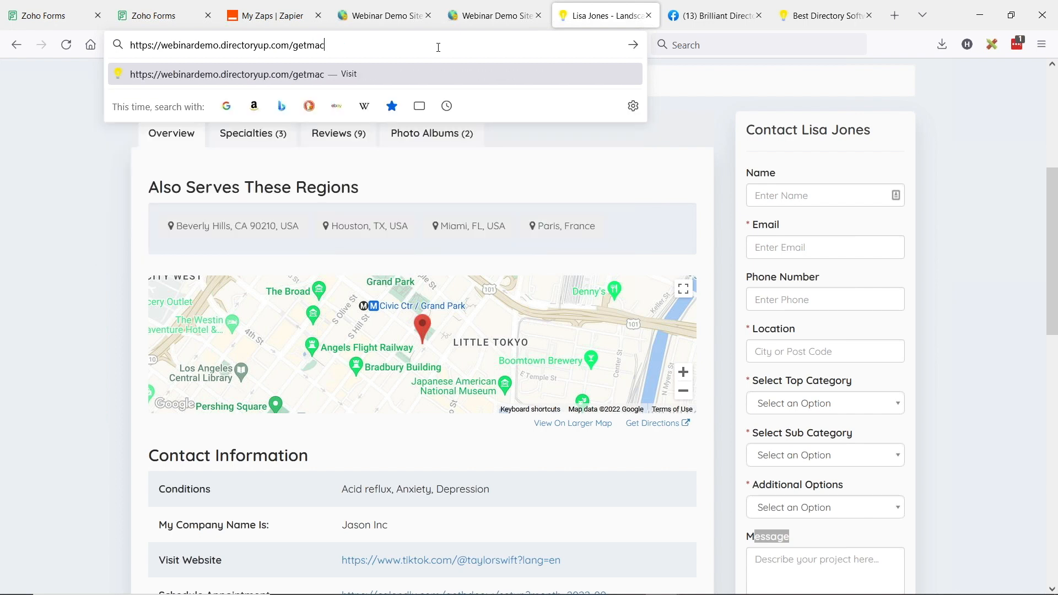
key(BackSpace)
key(BackSpace)
text(ched)
key(Return)
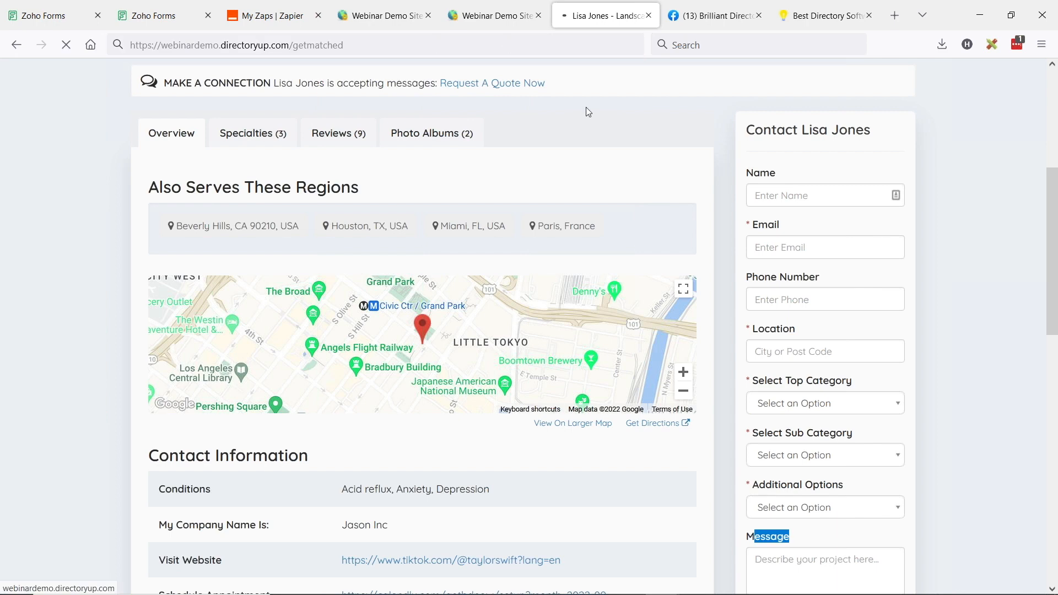
scroll(637, 247, down, 3)
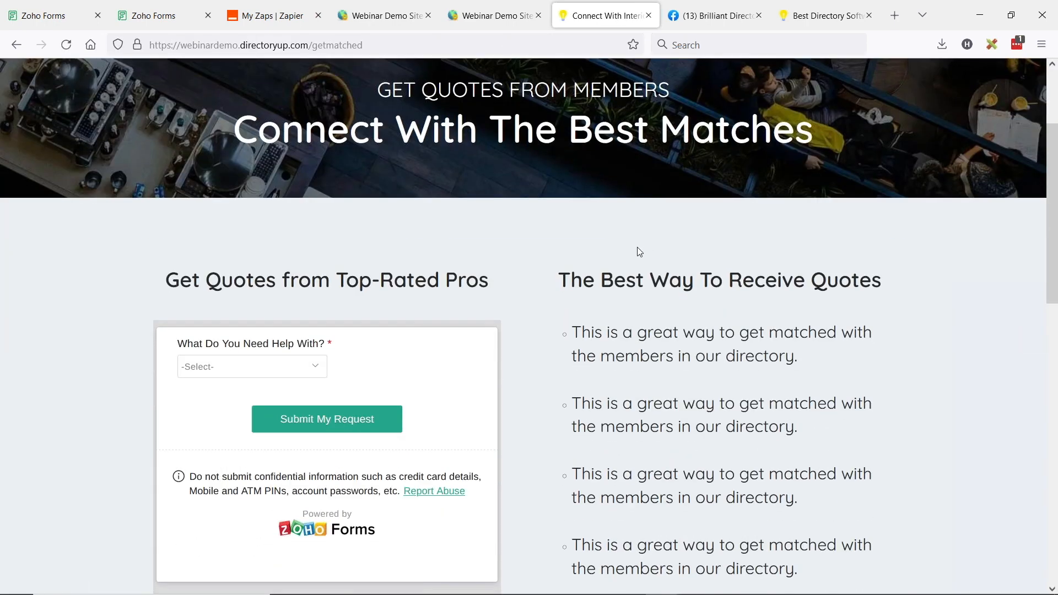
scroll(640, 252, down, 3)
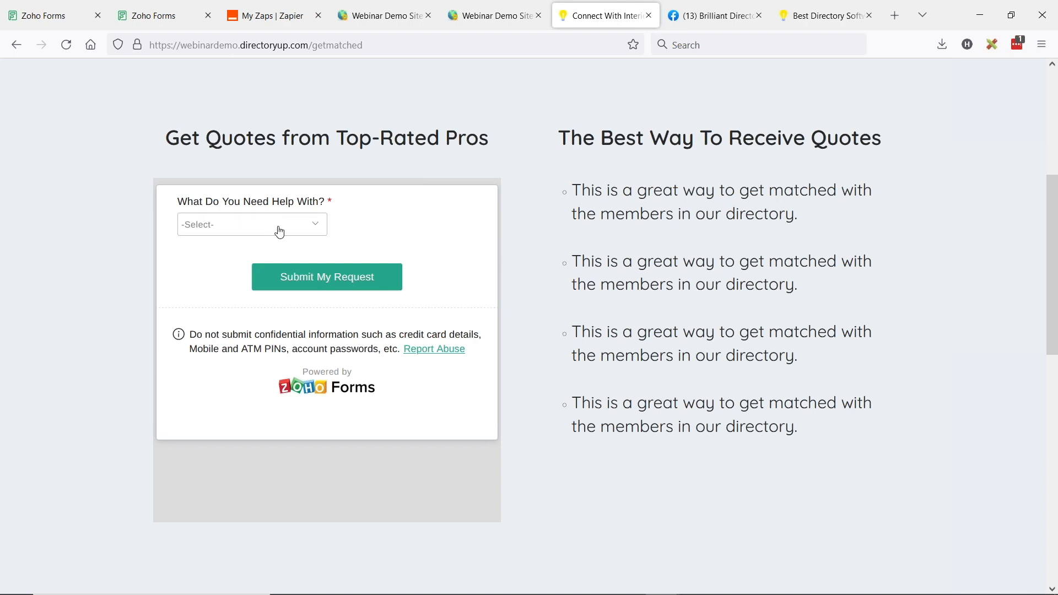
Try the embedded form with Roofing, switching between Residential and Commercial
click(295, 236)
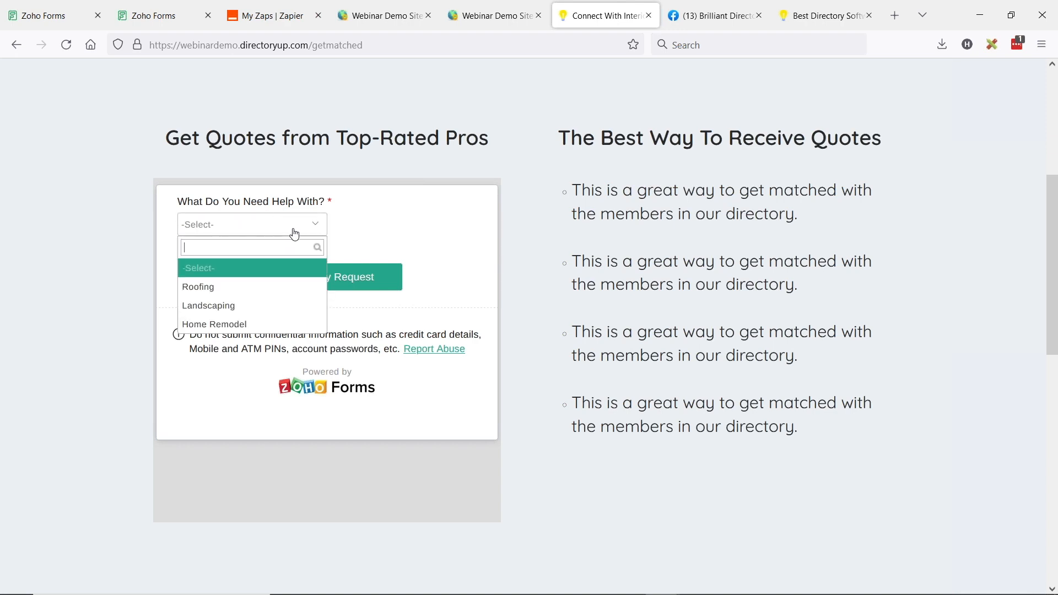
click(217, 293)
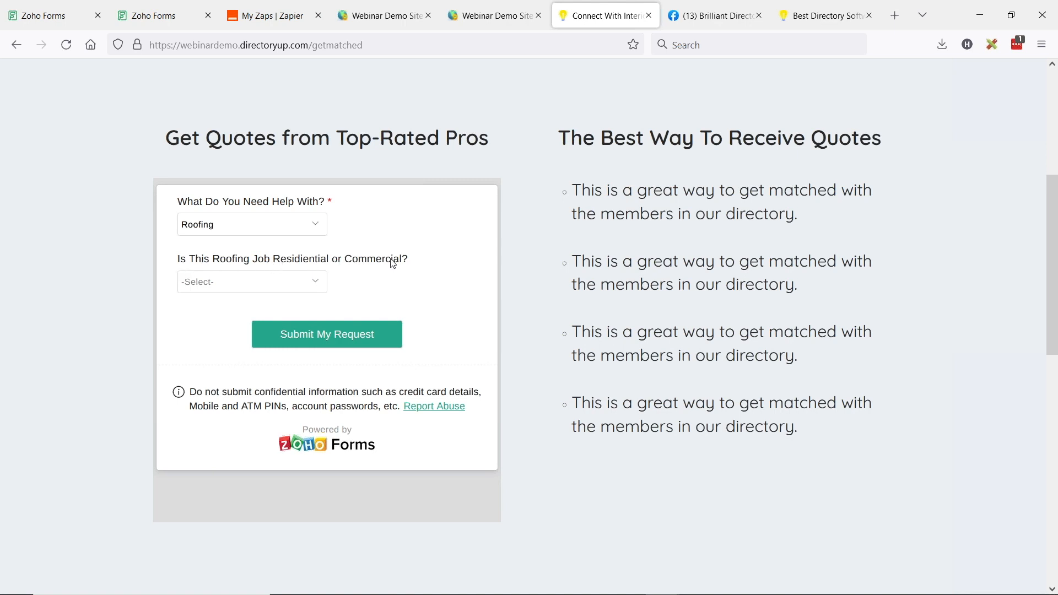
click(288, 292)
click(236, 345)
click(234, 290)
click(210, 363)
click(253, 281)
click(207, 345)
Change the form to Landscaping with a Residential project and review the revealed fields
click(234, 228)
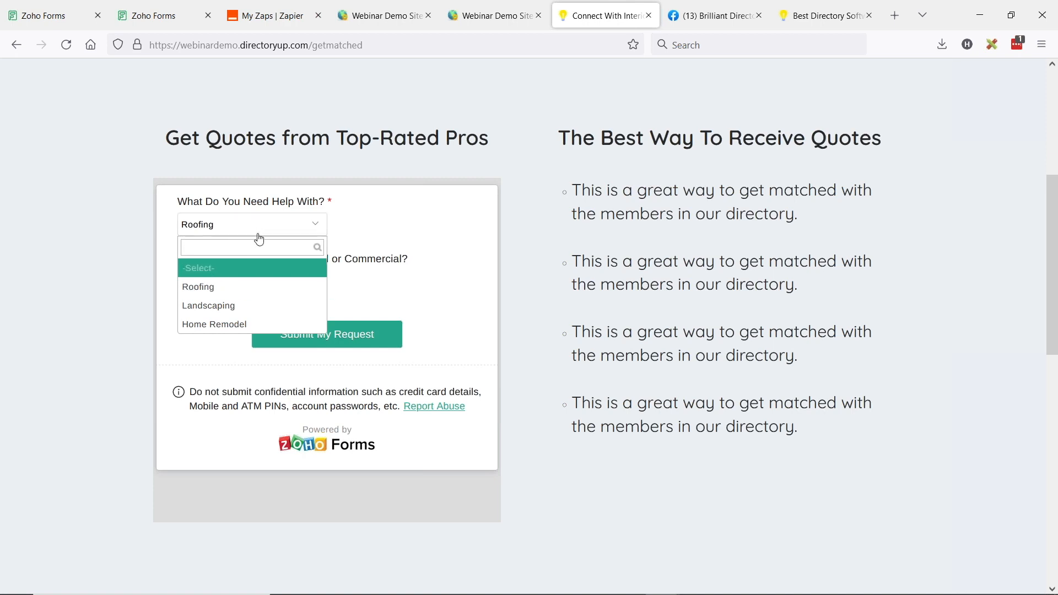
click(242, 305)
click(221, 282)
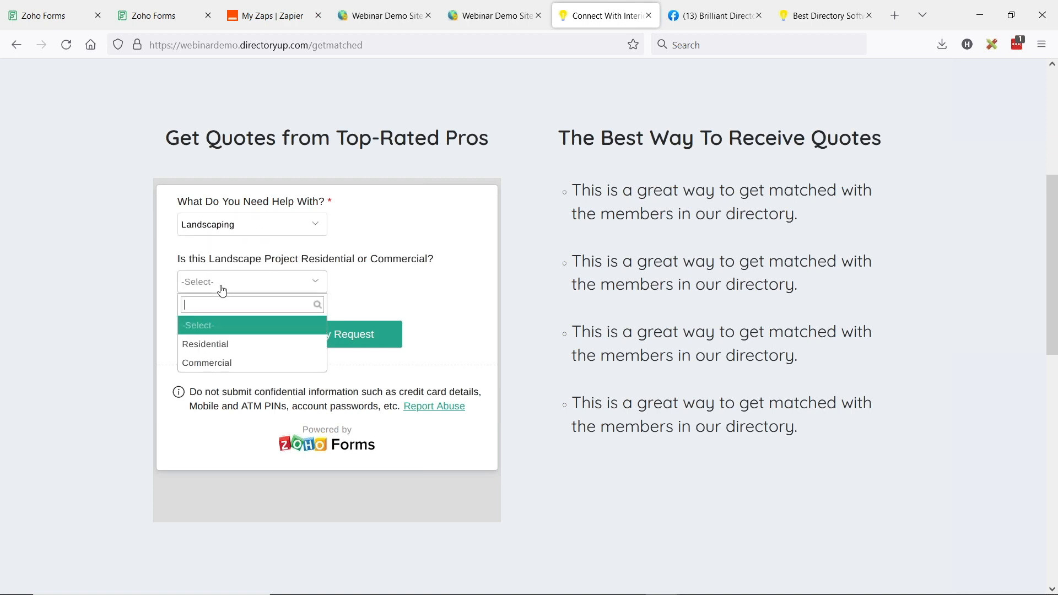
click(216, 347)
scroll(311, 247, down, 2)
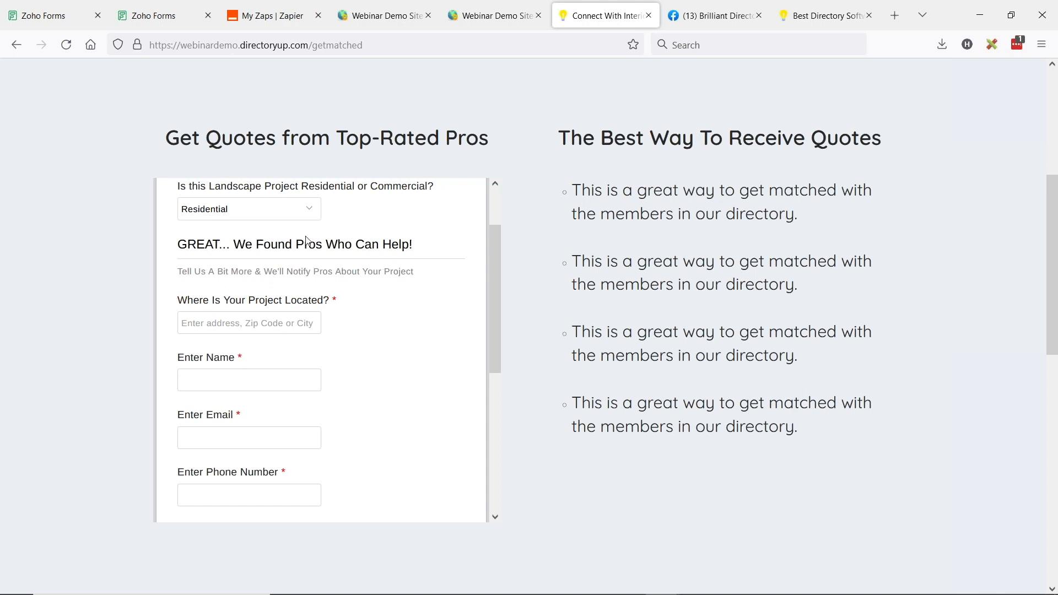
scroll(254, 276, down, 4)
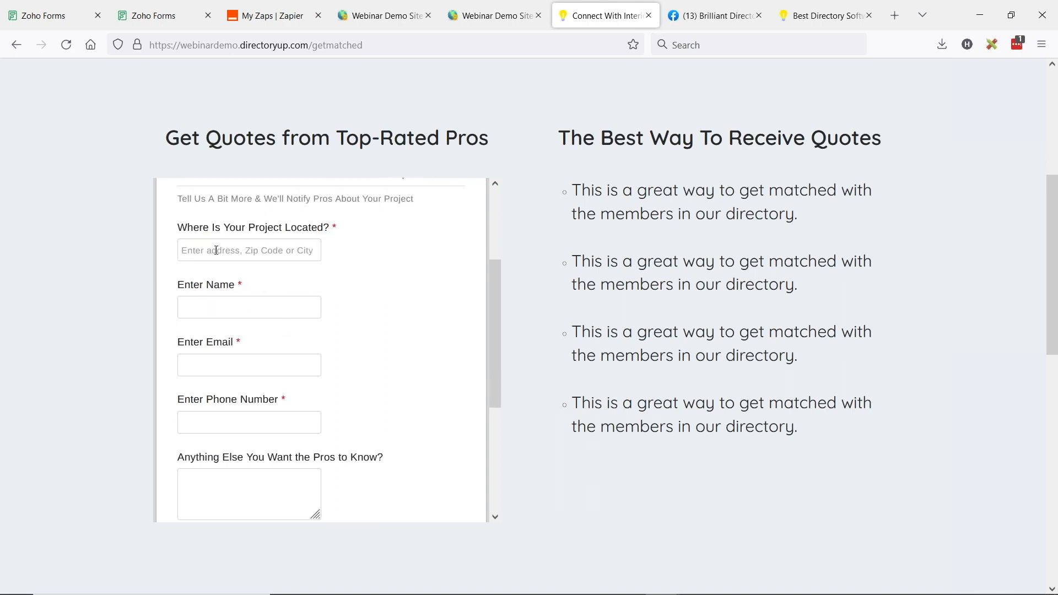
scroll(224, 247, up, 2)
scroll(306, 431, up, 3)
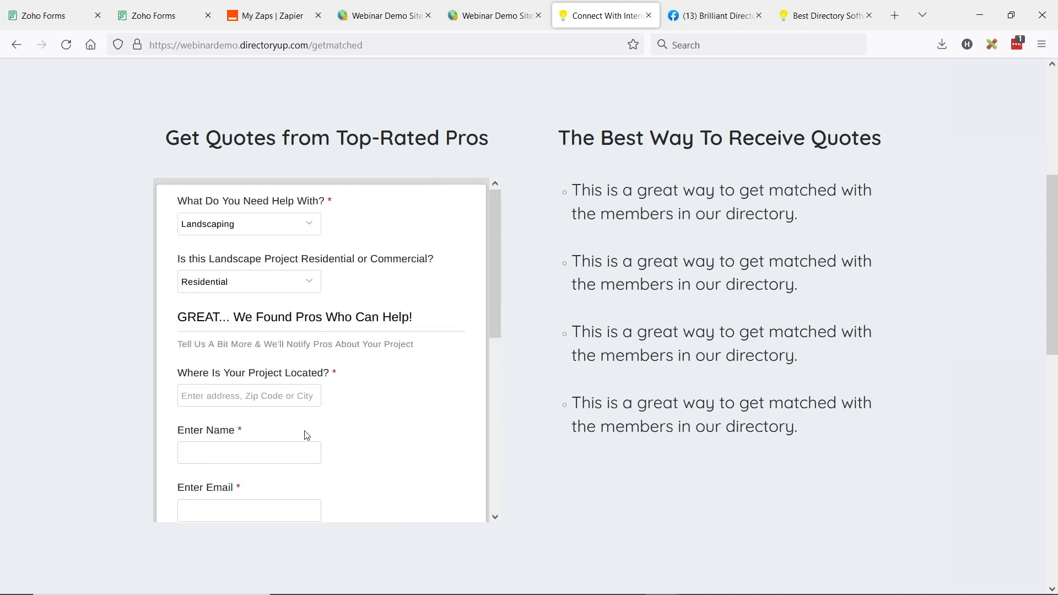
scroll(338, 435, up, 3)
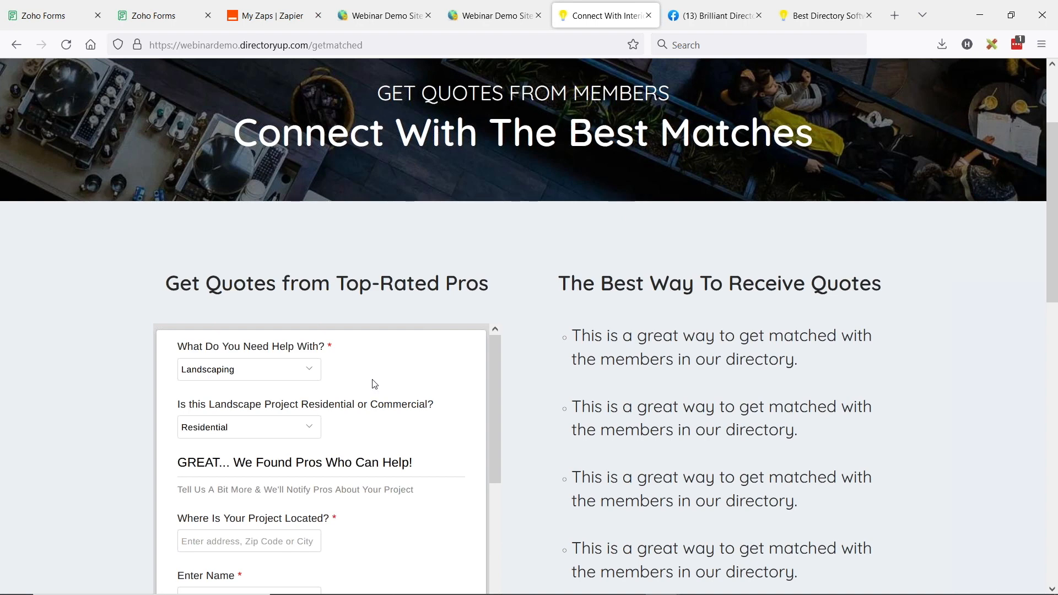
Start a new zap from My Zaps and search the trigger apps for 'for'
click(270, 16)
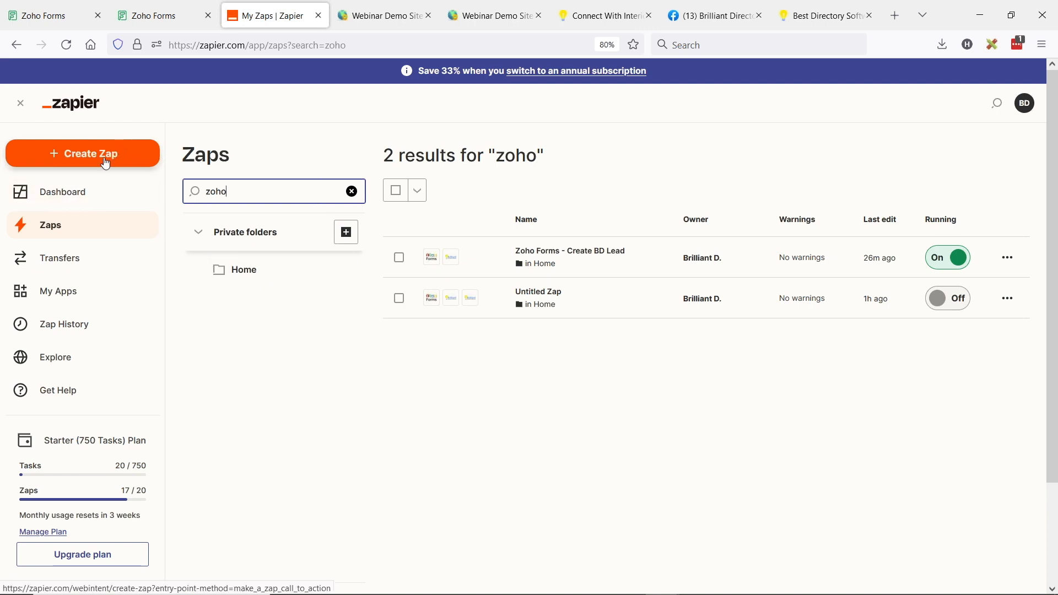
click(80, 163)
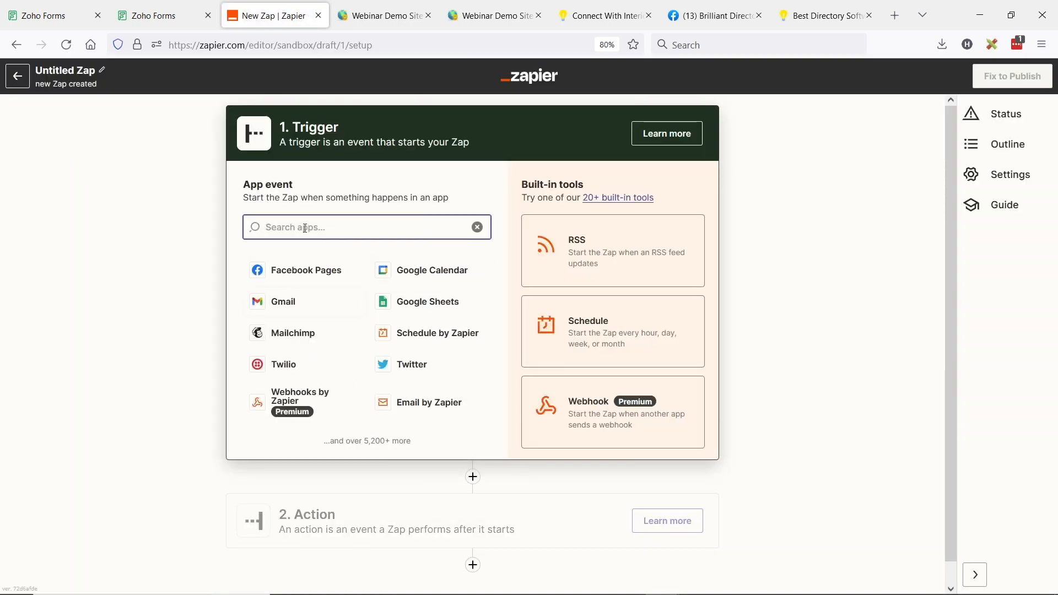
text(forms)
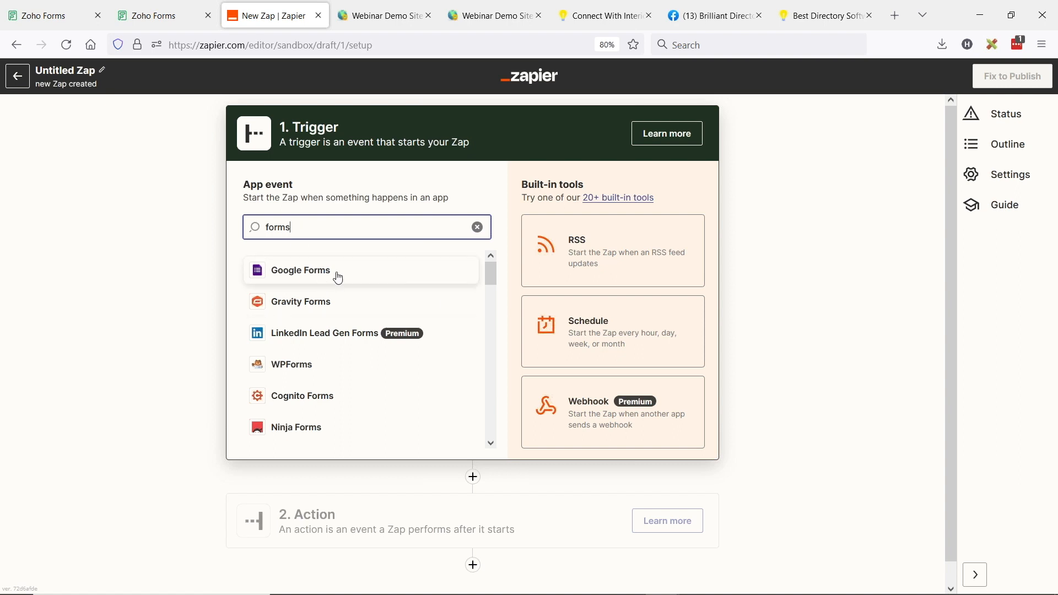
scroll(329, 351, down, 3)
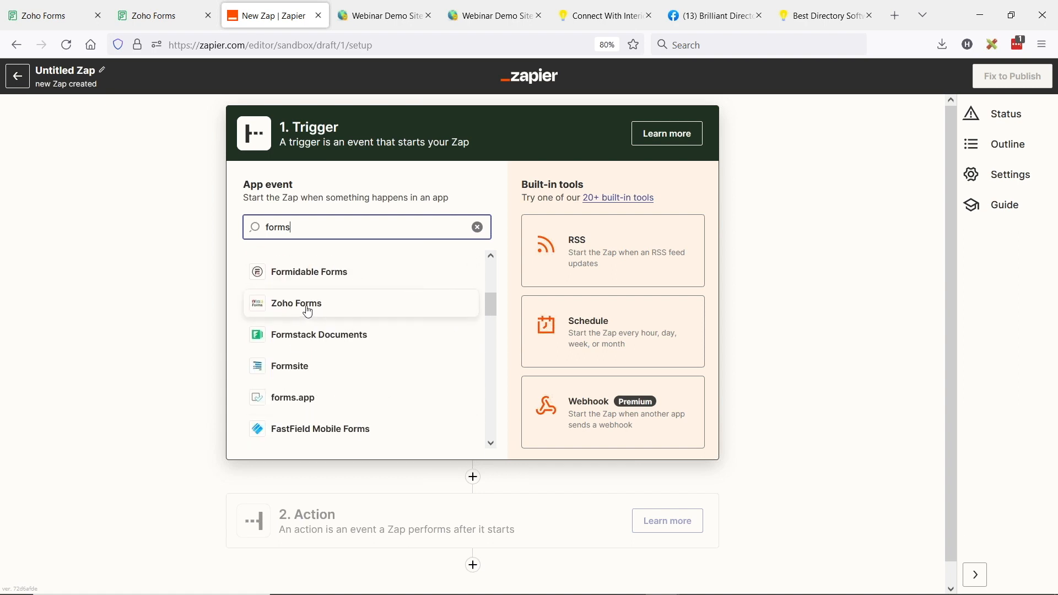
scroll(365, 345, down, 9)
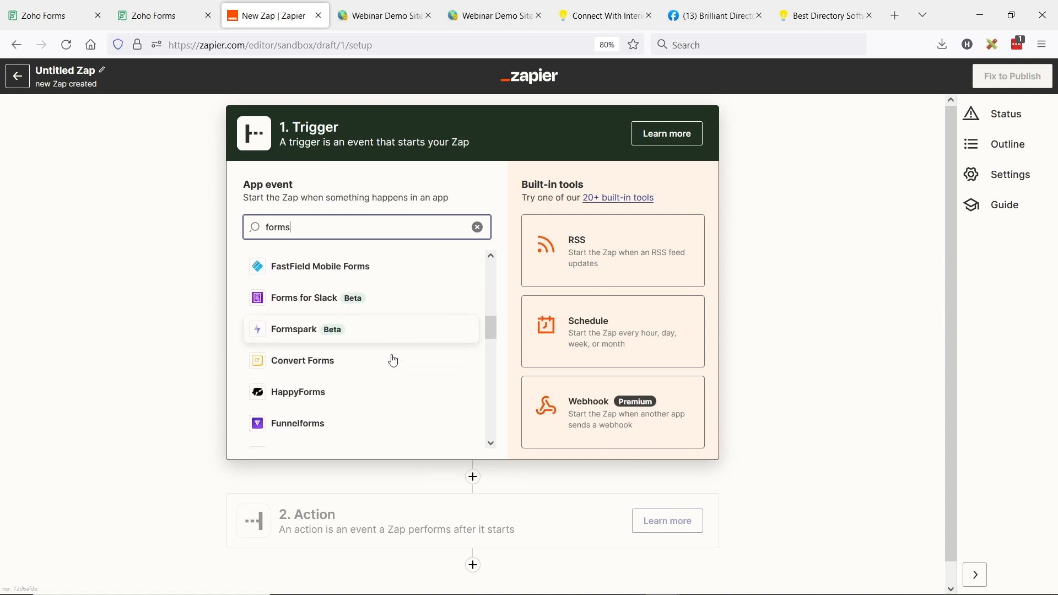
scroll(388, 383, down, 5)
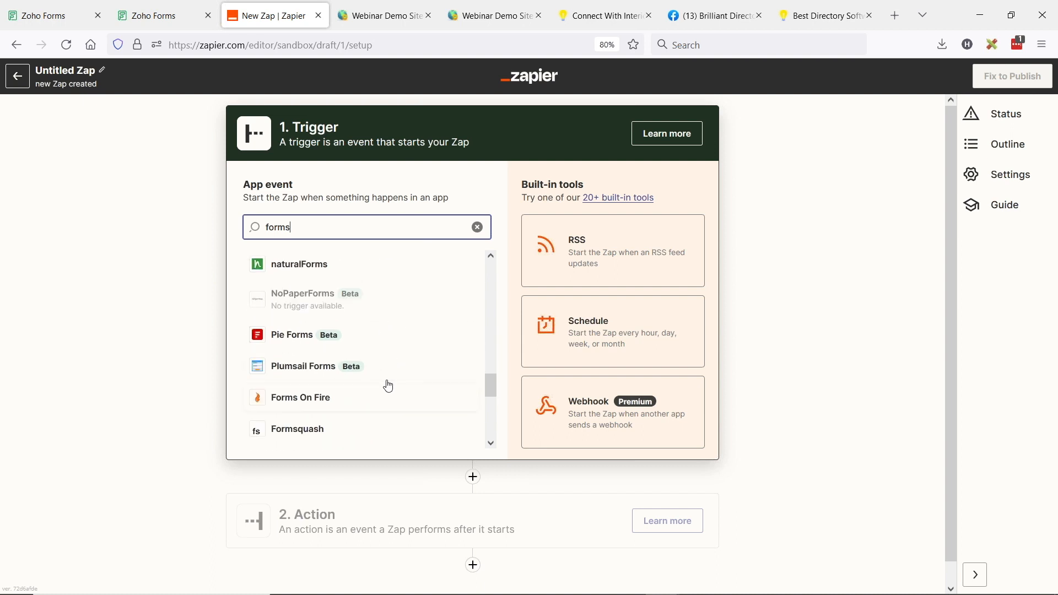
scroll(402, 381, up, 10)
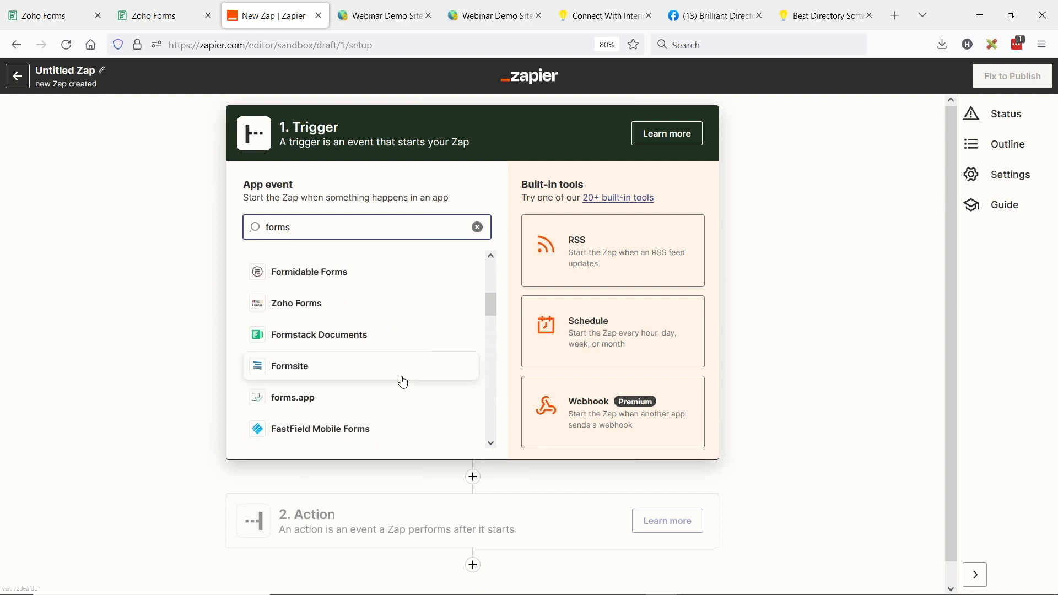
scroll(404, 381, up, 5)
Search the trigger apps for 'zoho' and choose Zoho Forms
drag(310, 230, 197, 234)
text(face)
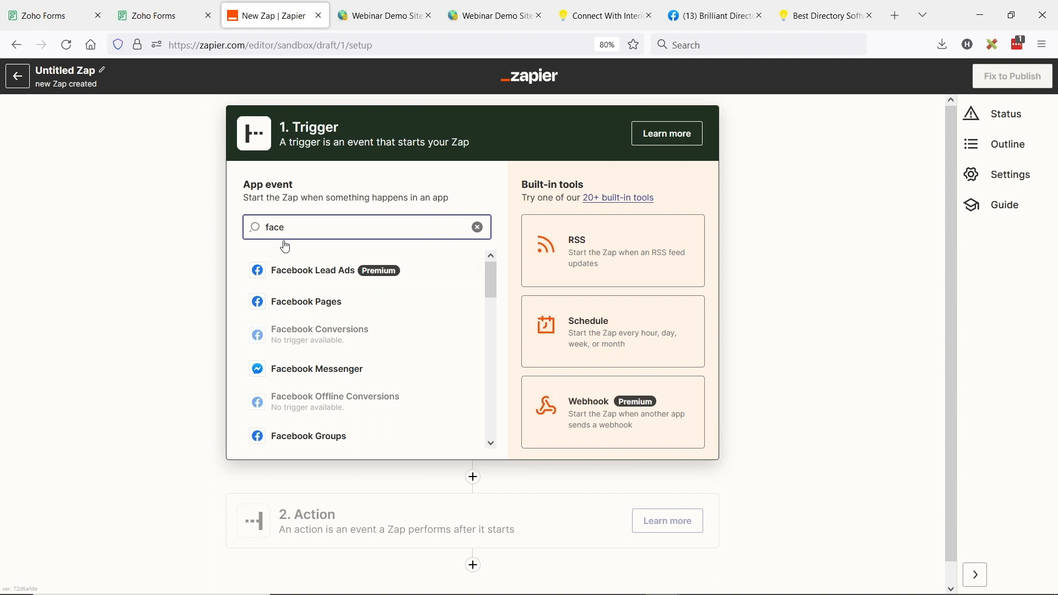
drag(303, 221, 195, 230)
text(zoo)
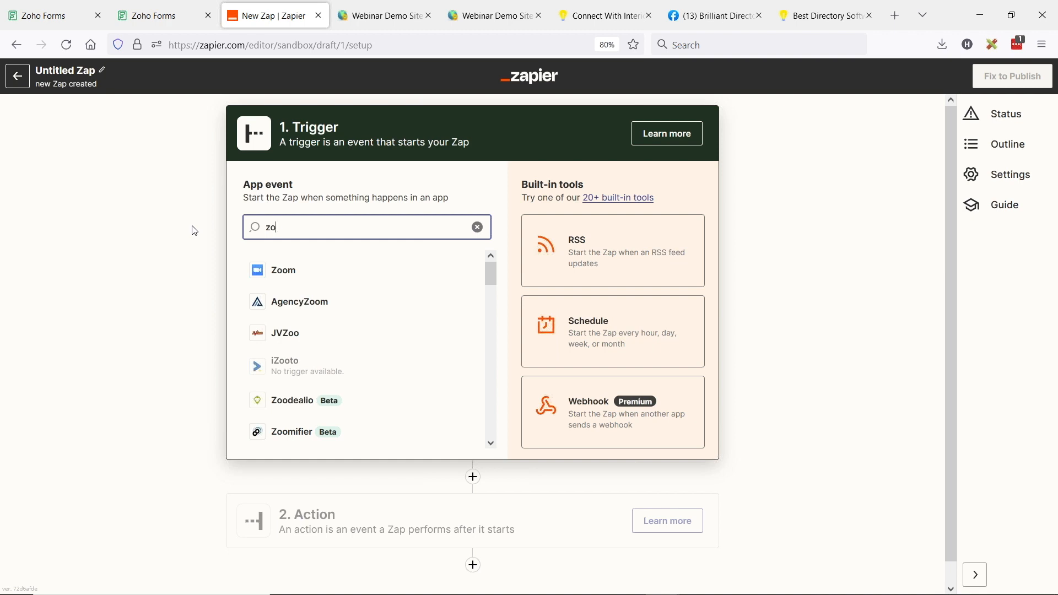
key(BackSpace)
text(ho)
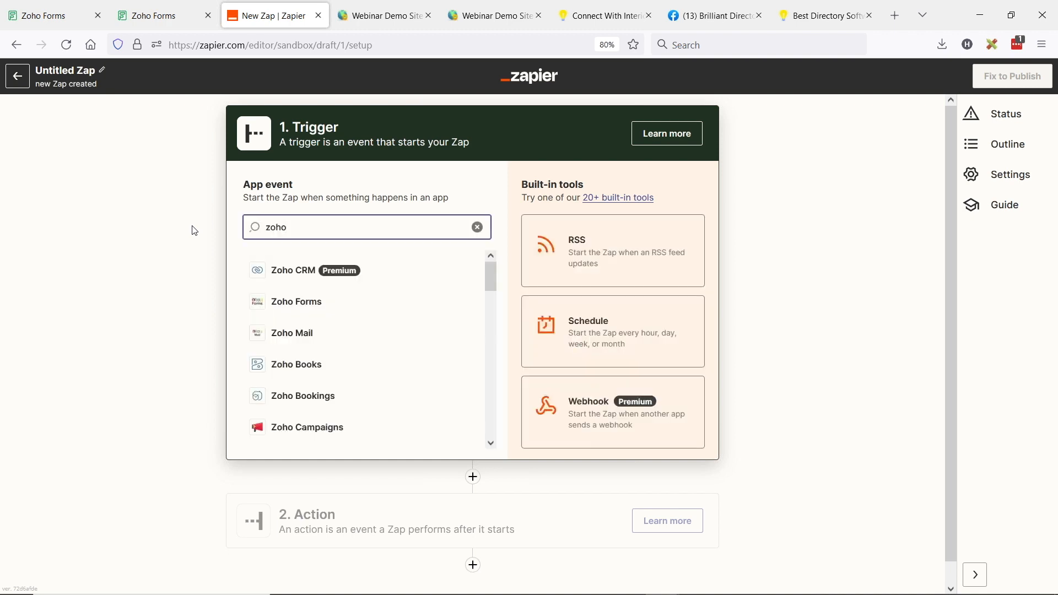
click(309, 304)
Set the trigger to New Form Entry on Lead Form with the connected Zoho account
click(282, 277)
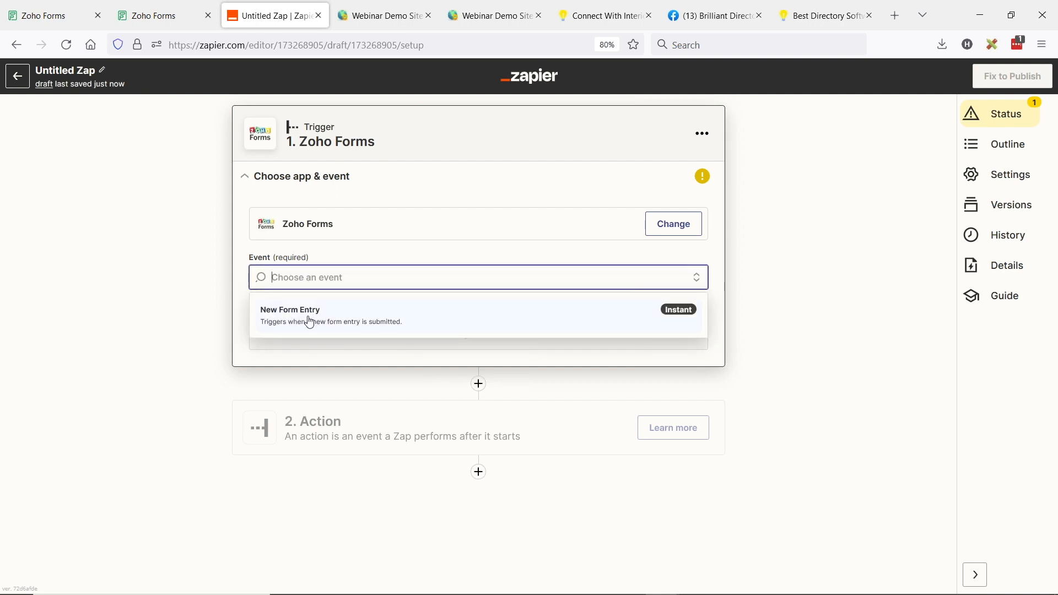
click(311, 320)
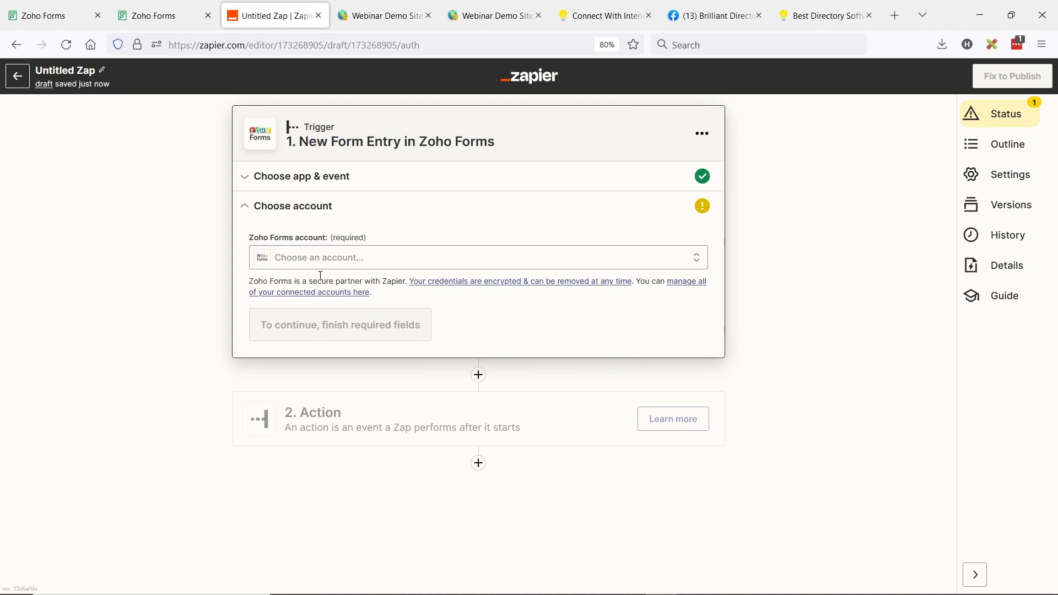
click(324, 260)
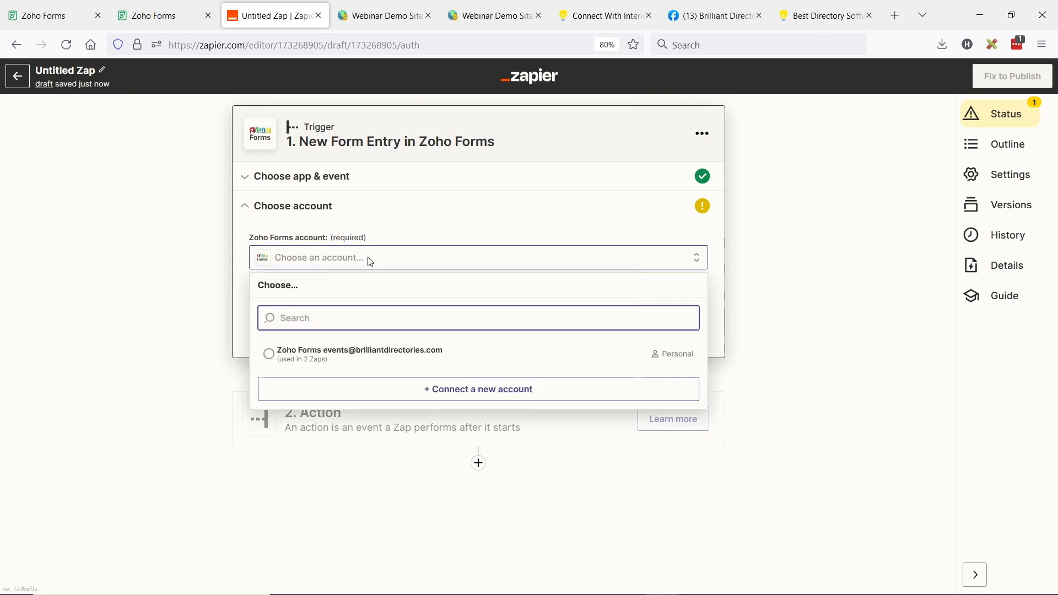
click(269, 354)
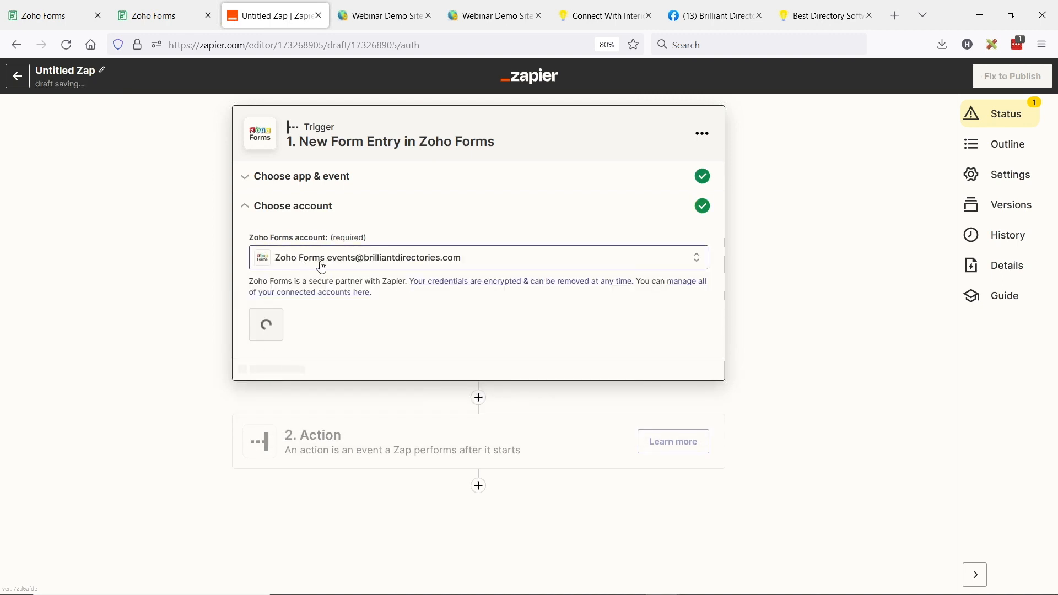
click(281, 331)
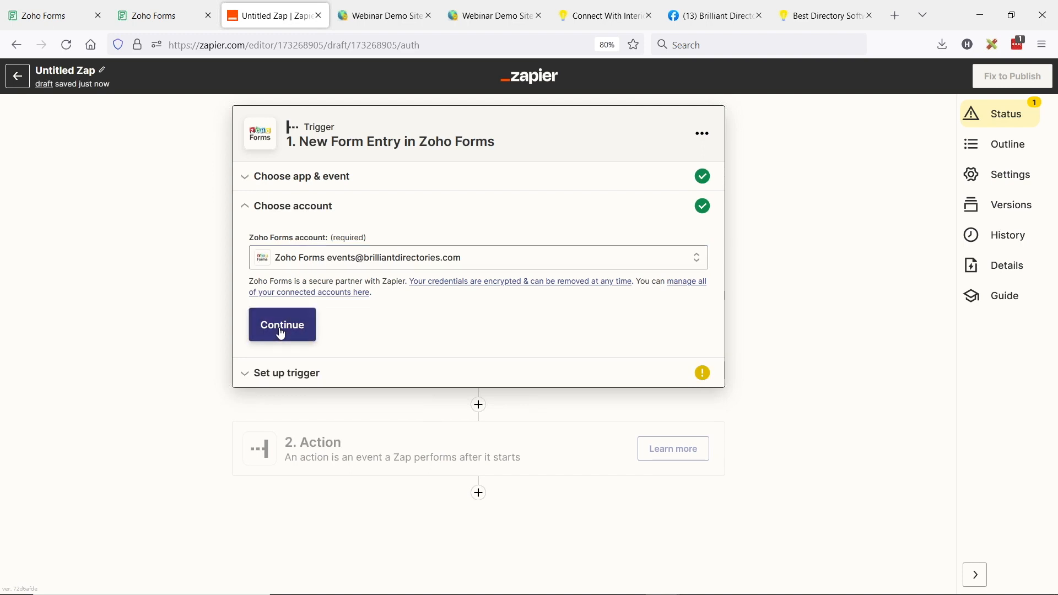
click(307, 294)
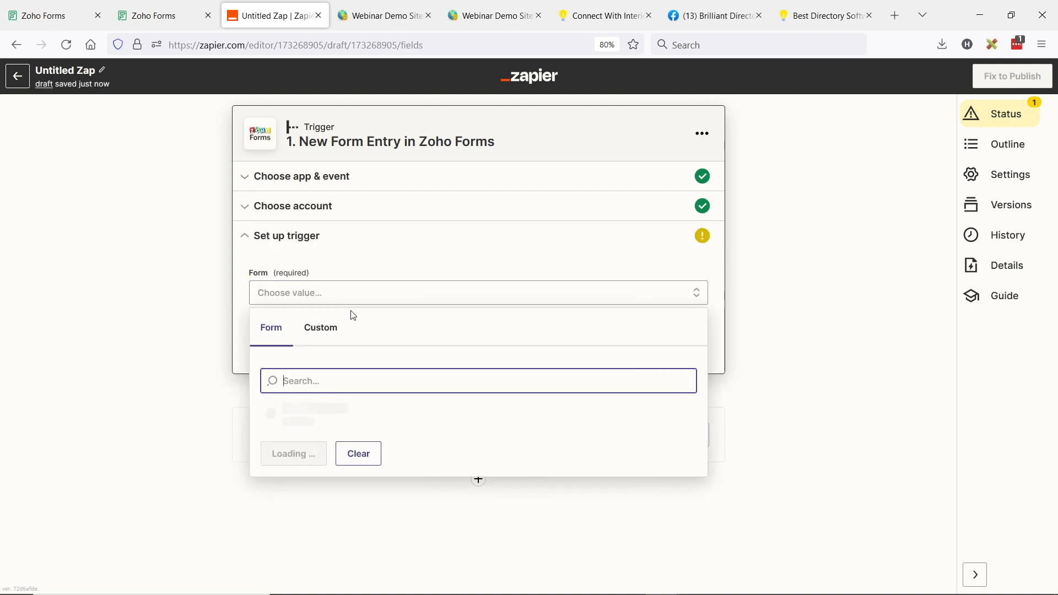
click(274, 418)
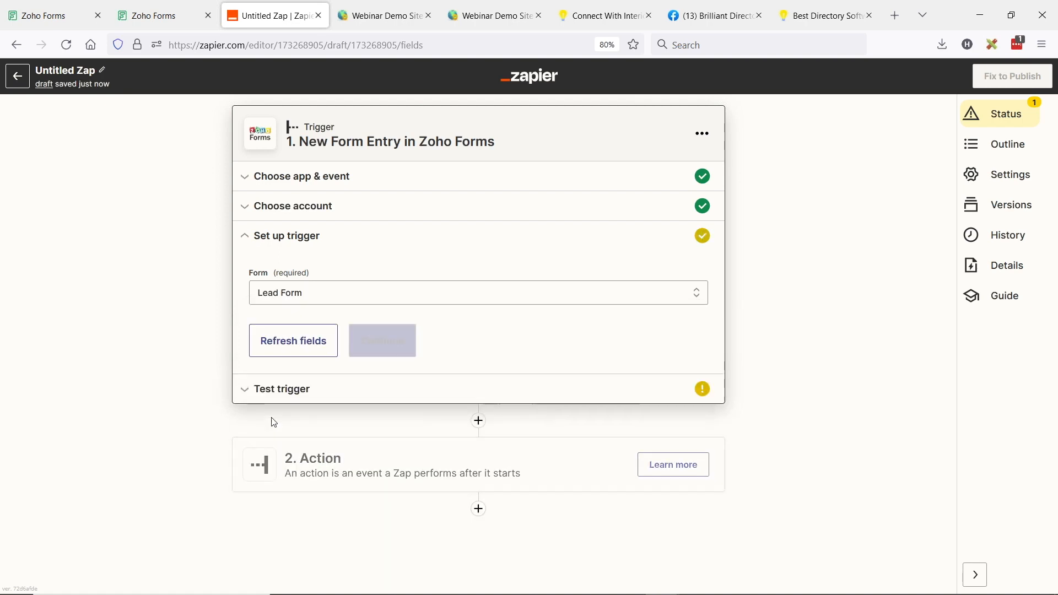
click(287, 390)
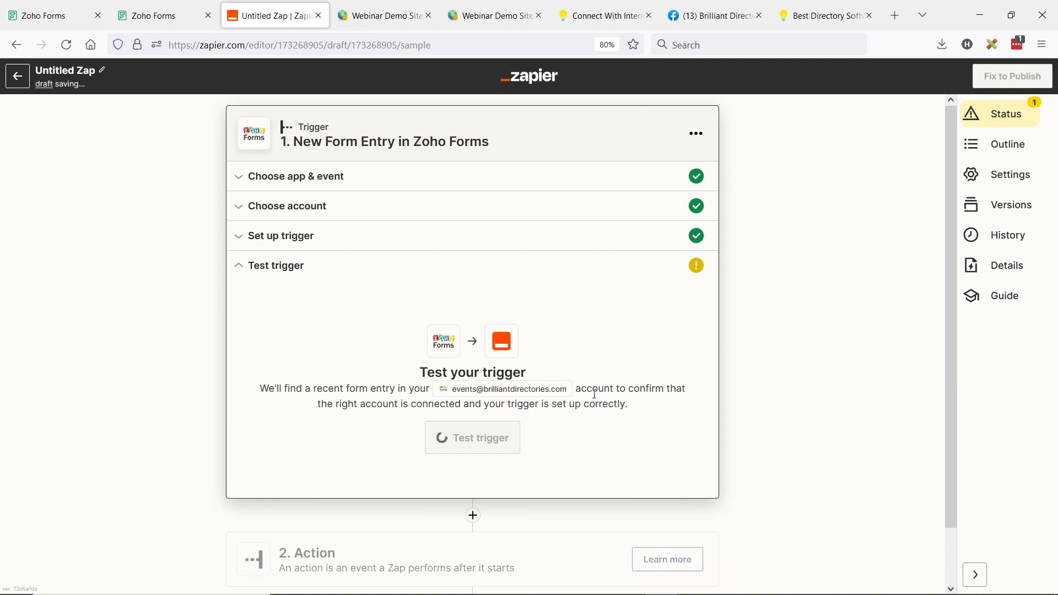
Test the trigger, keep Form entry C as the sample, and continue to the action
click(478, 439)
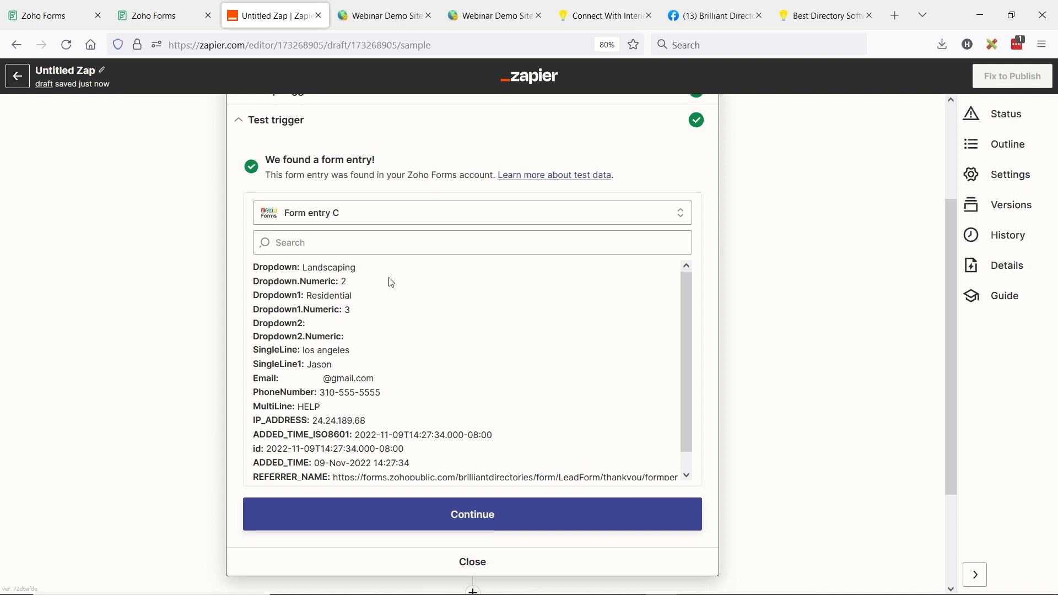
click(364, 219)
click(529, 441)
scroll(546, 463, down, 1)
click(478, 517)
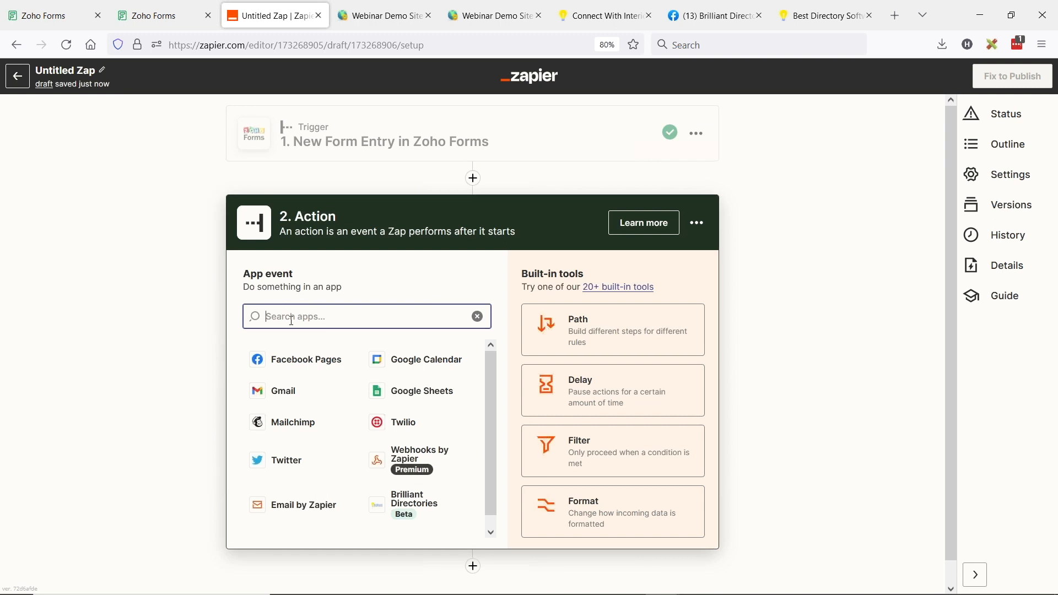
Choose Brilliant Directories as the action app with Create Lead as its event
text(brillian)
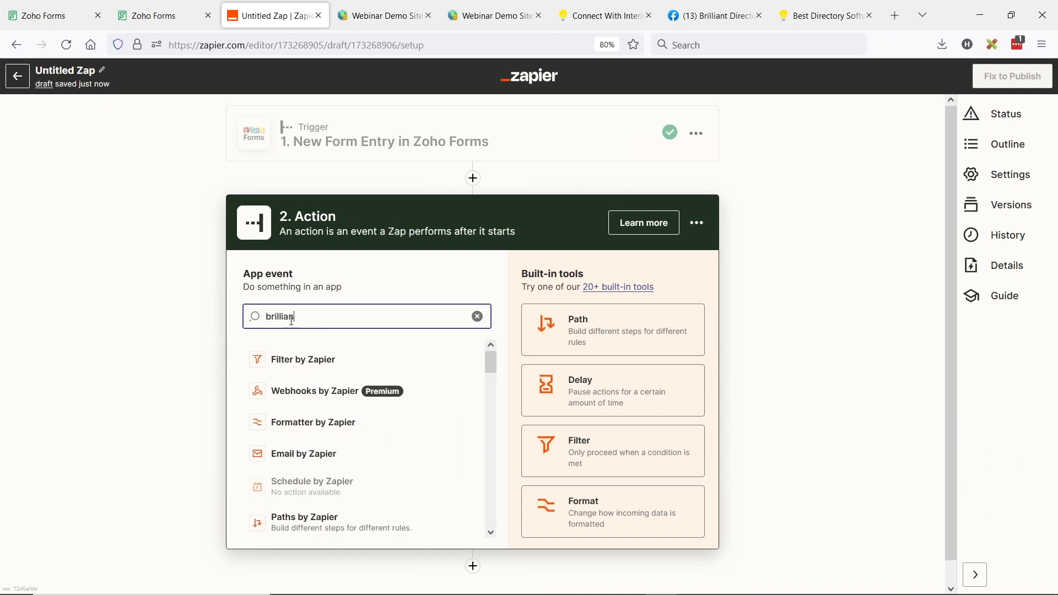
text(t)
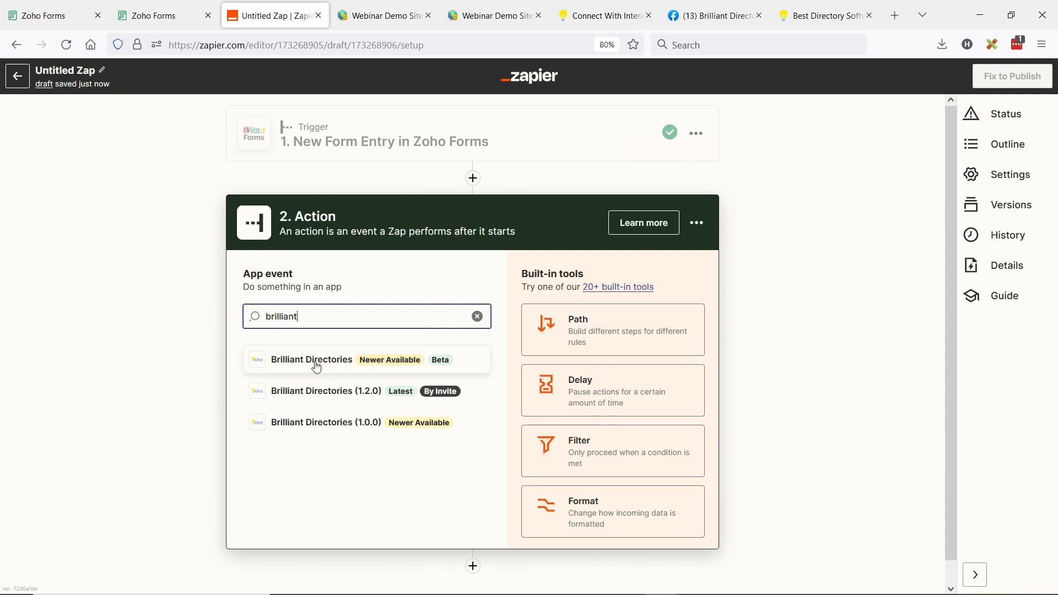
click(442, 368)
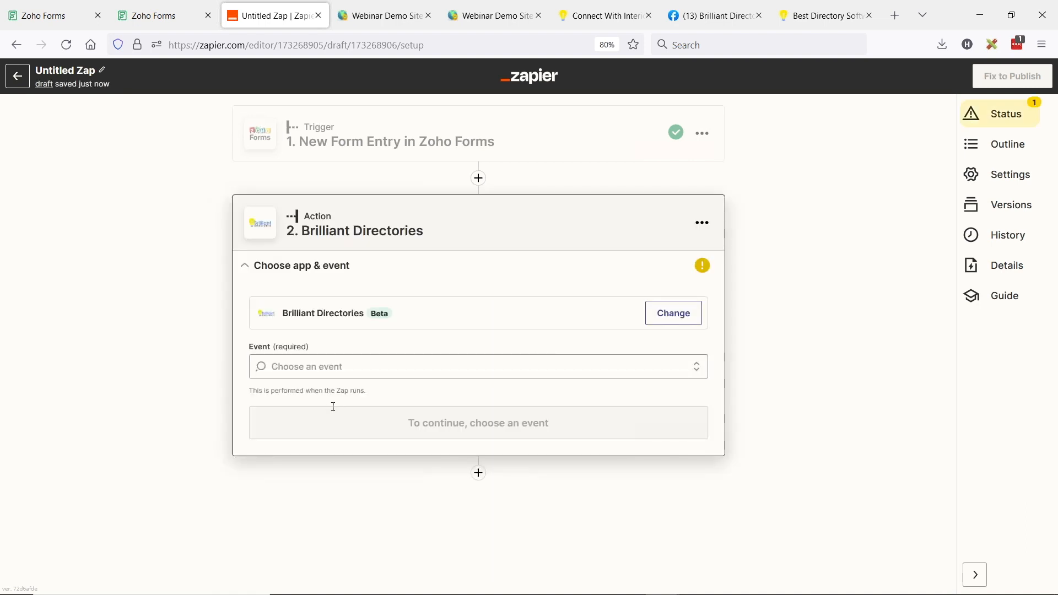
click(325, 366)
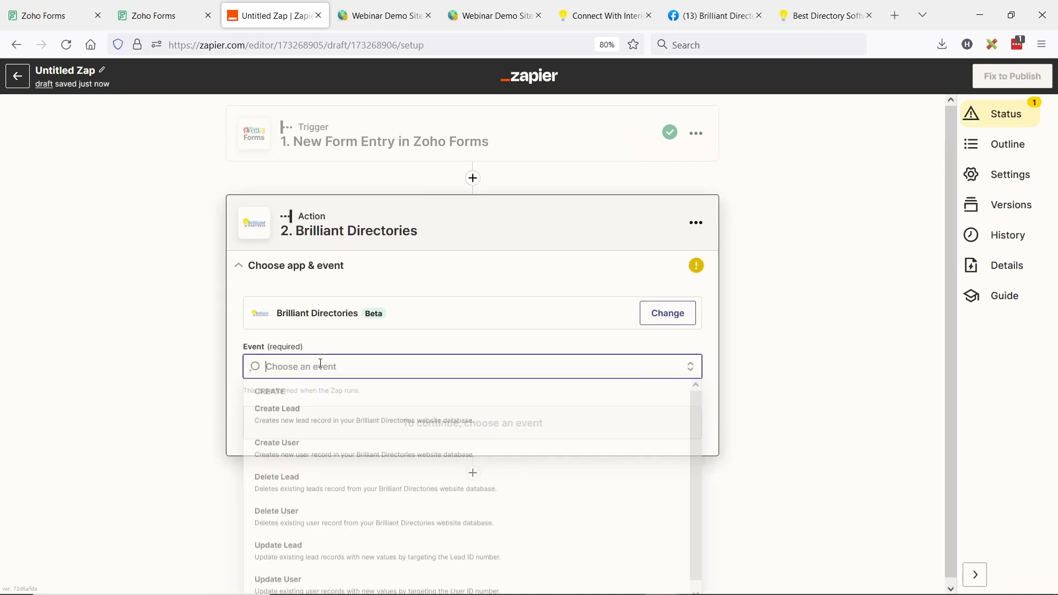
click(342, 418)
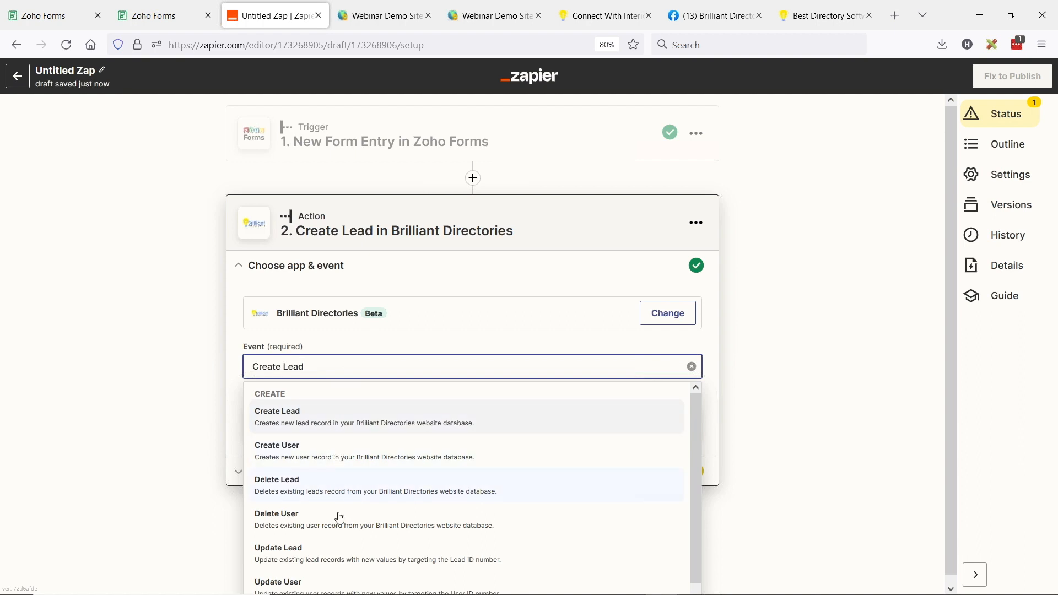
scroll(337, 522, down, 1)
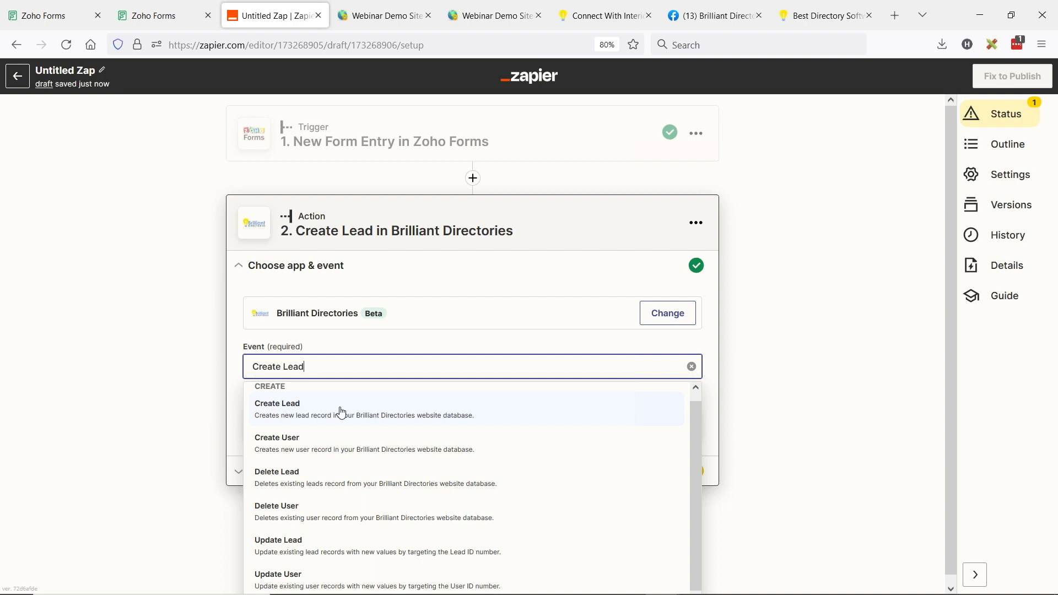
click(316, 421)
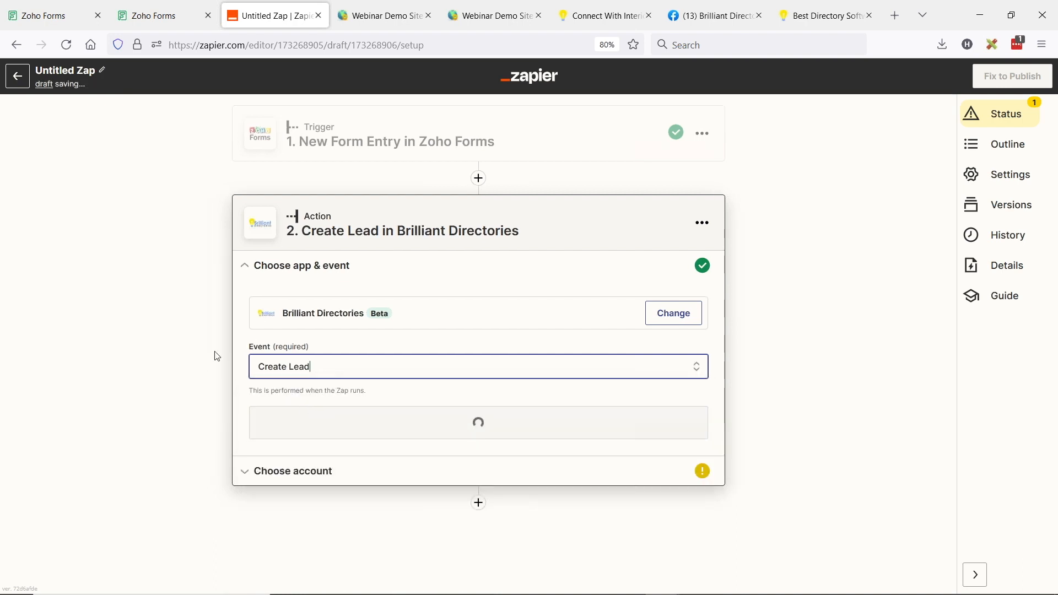
Connect the webinardemo Test Brilliant Directories account and continue to action setup
click(375, 412)
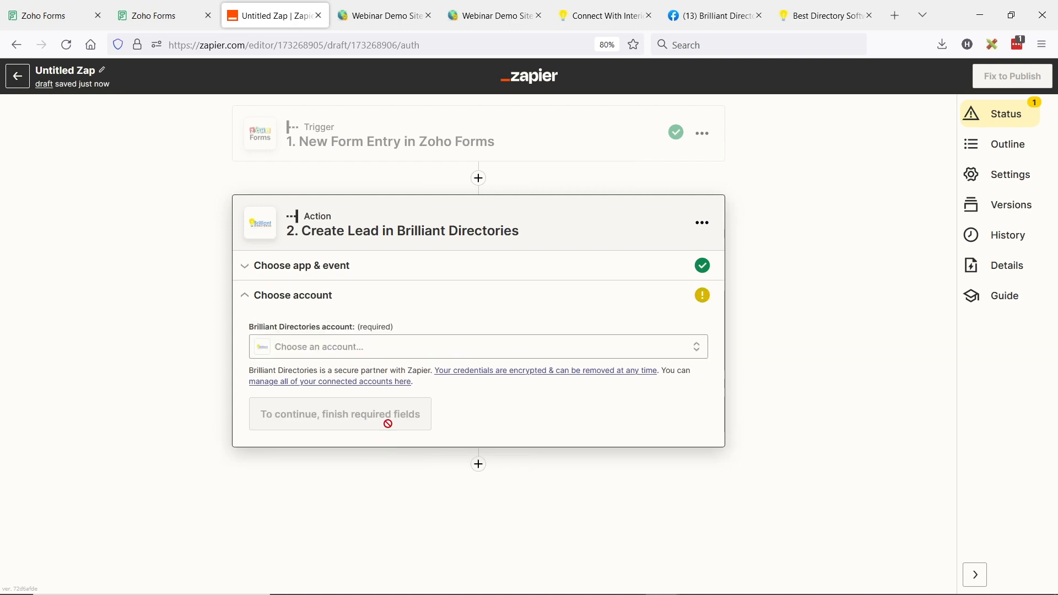
click(355, 350)
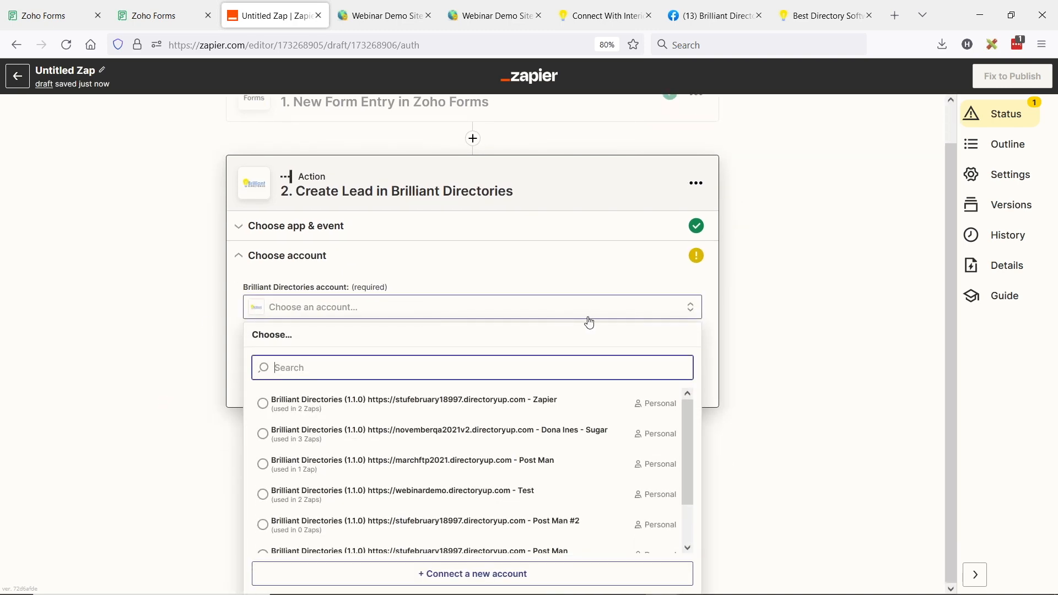
click(271, 499)
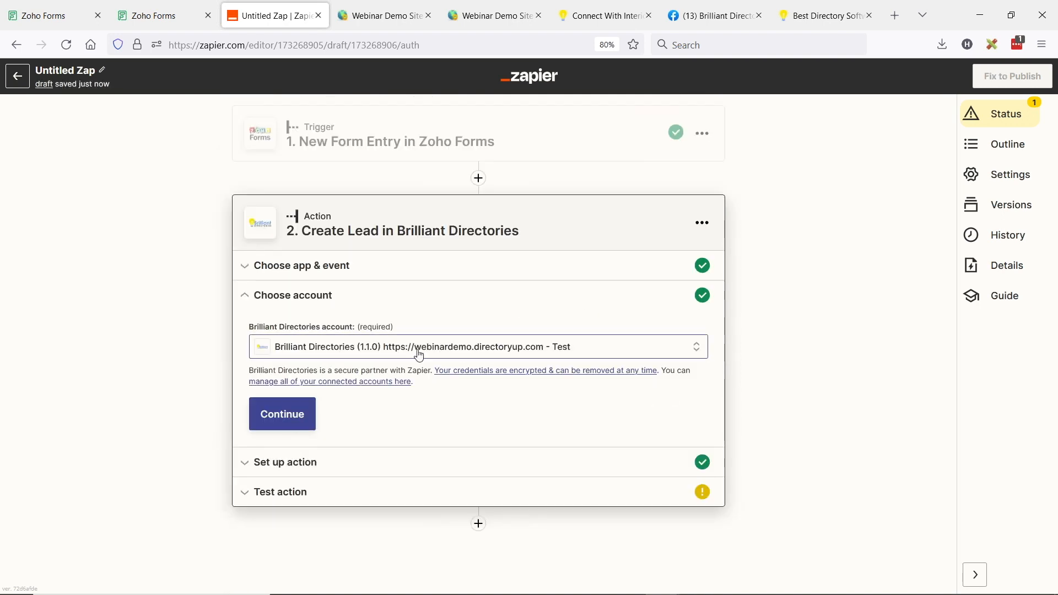
click(292, 423)
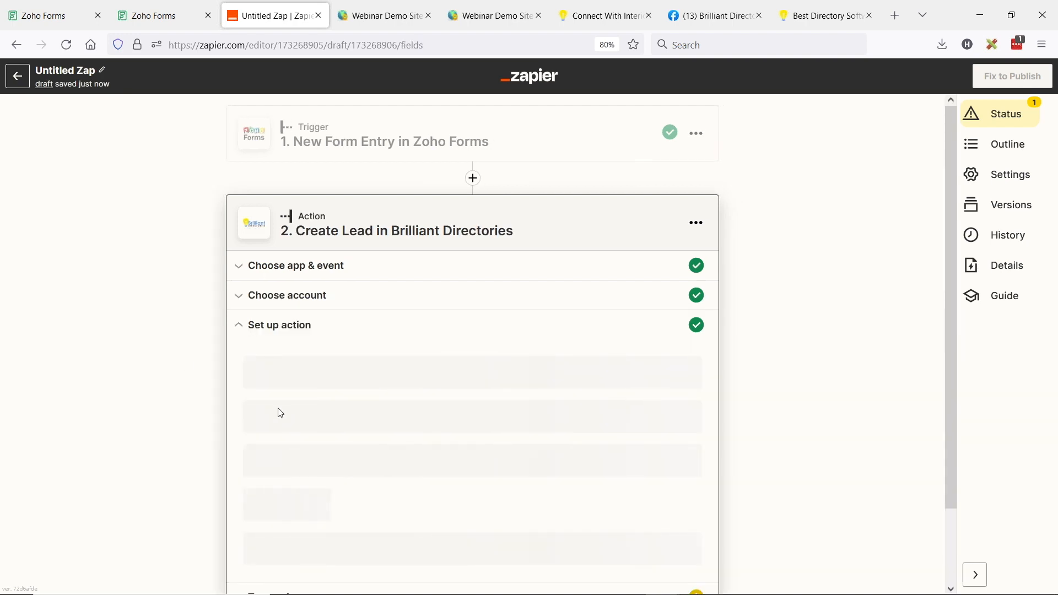
scroll(140, 368, up, 4)
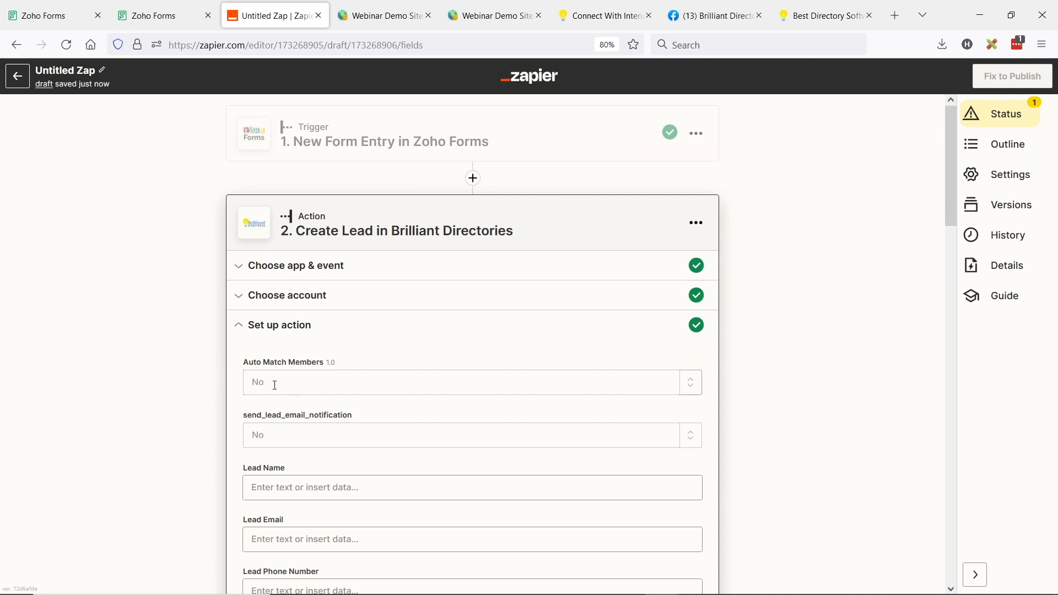
Set Auto Match Members and send_lead_email_notification both to Yes
click(276, 386)
click(289, 433)
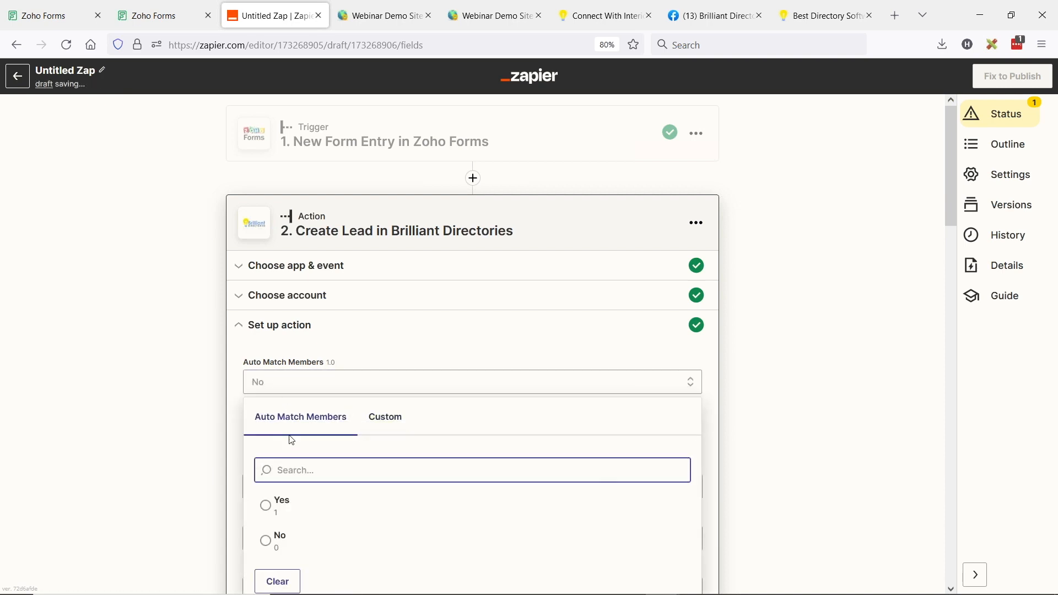
click(269, 512)
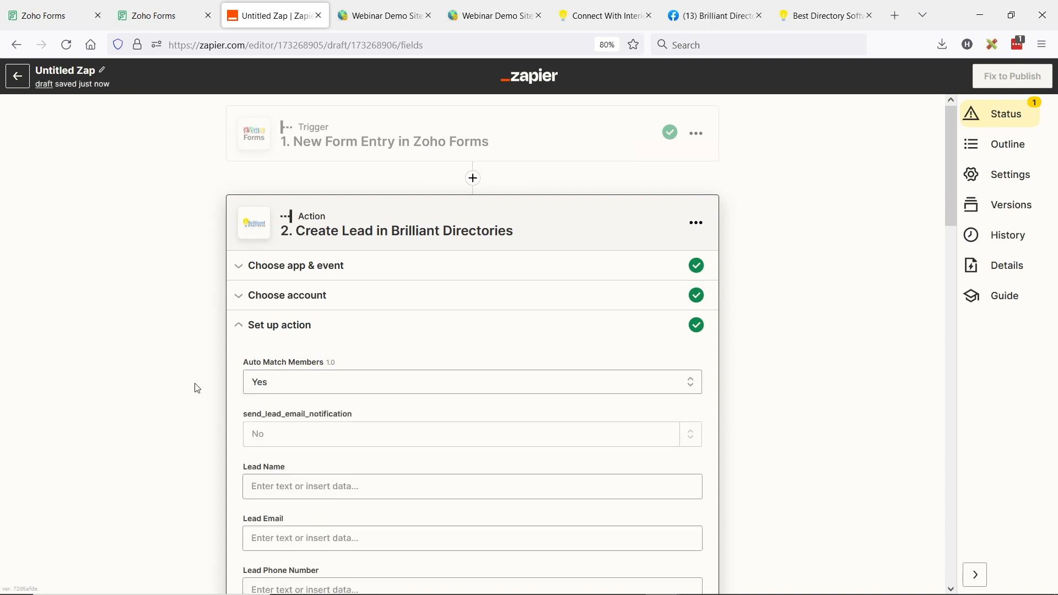
scroll(111, 355, down, 2)
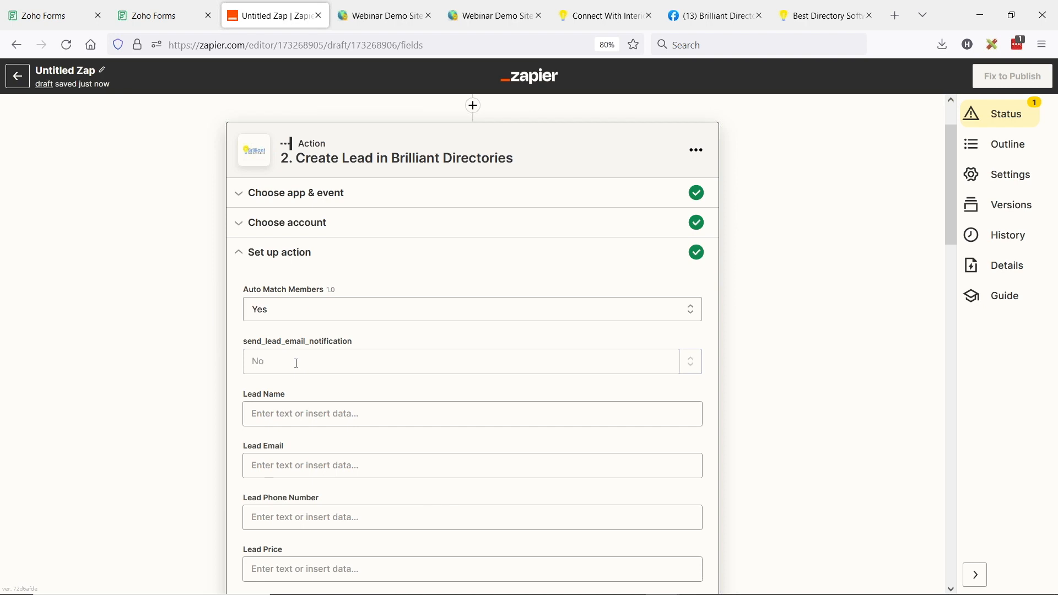
click(297, 363)
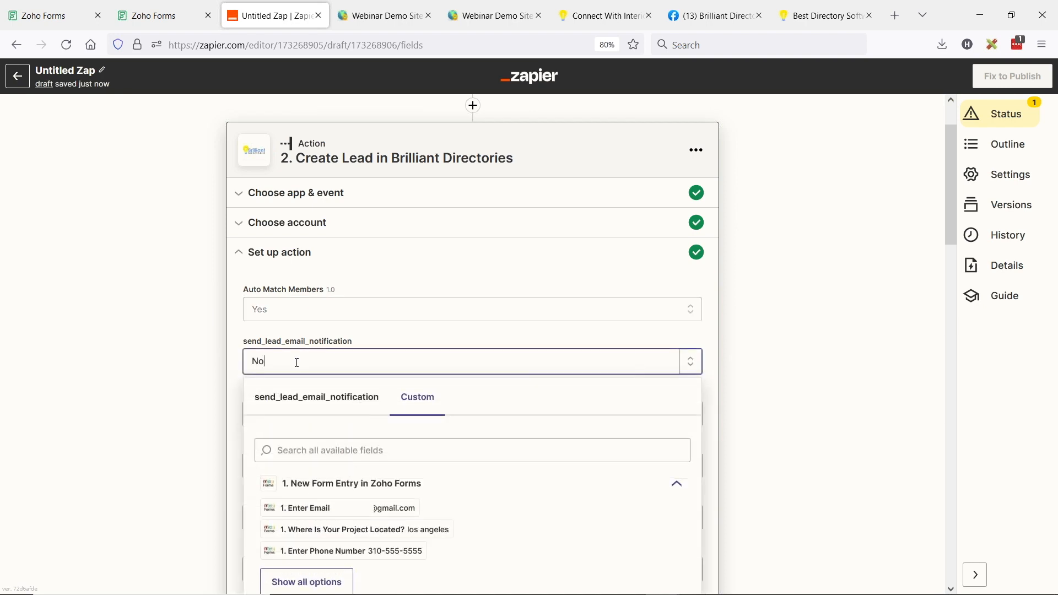
click(284, 401)
click(268, 483)
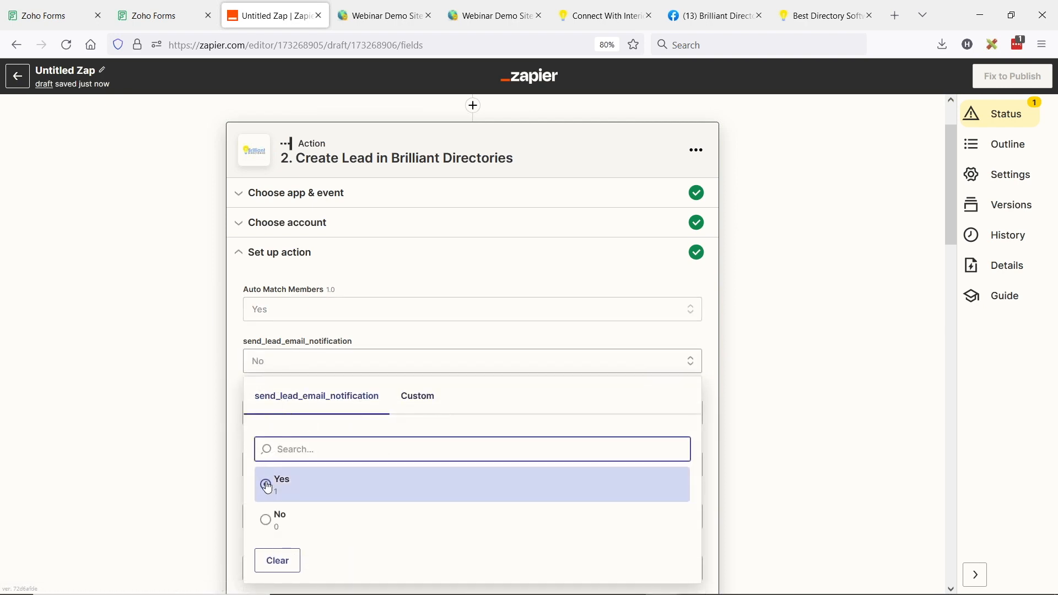
scroll(146, 331, down, 2)
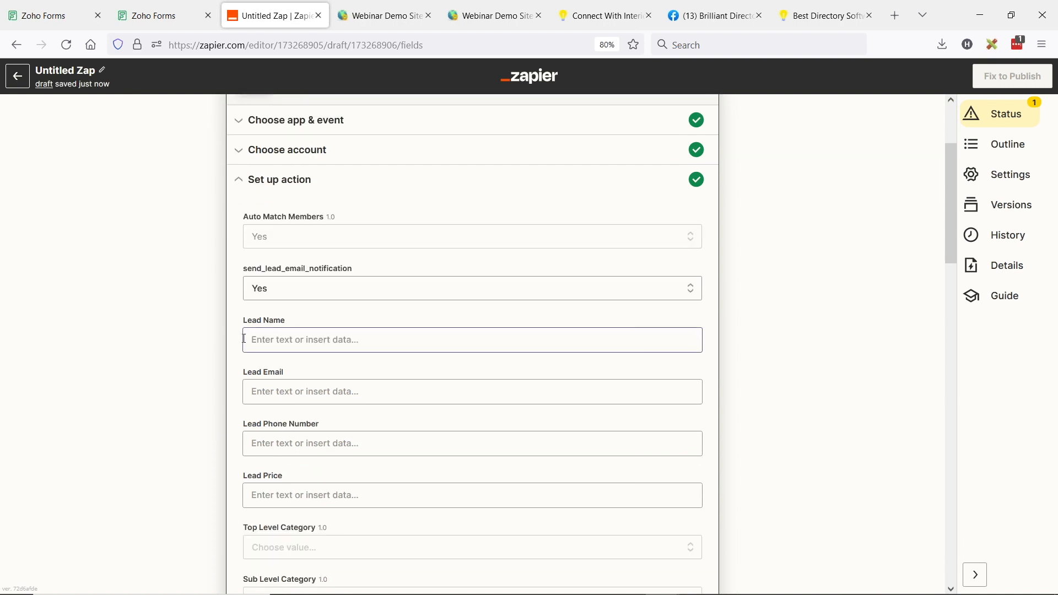
Map Lead Name and Lead Email to the form's Enter Name and Enter Email fields
click(288, 340)
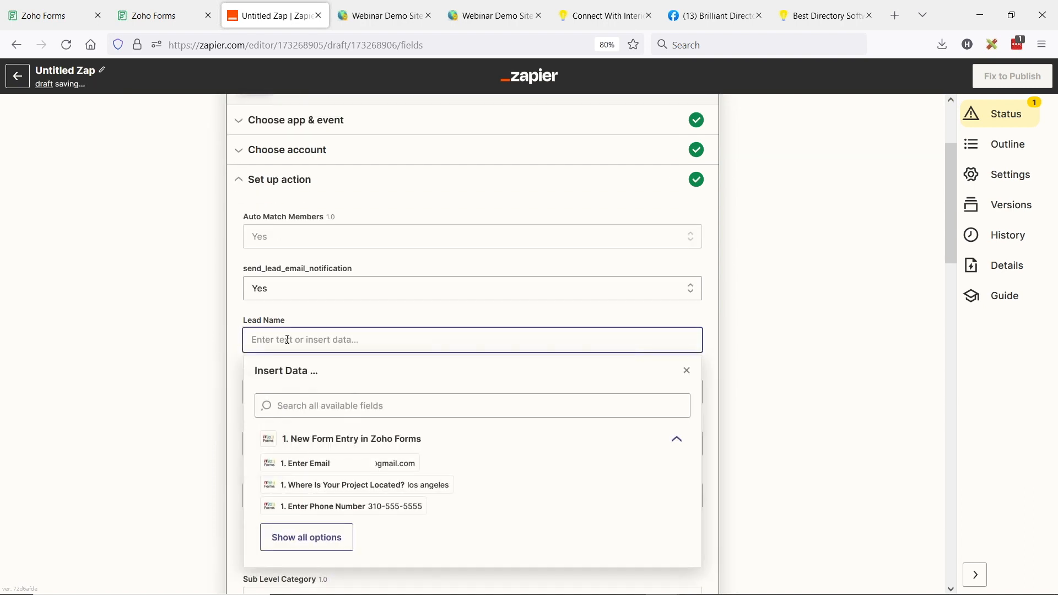
click(307, 537)
scroll(478, 468, down, 3)
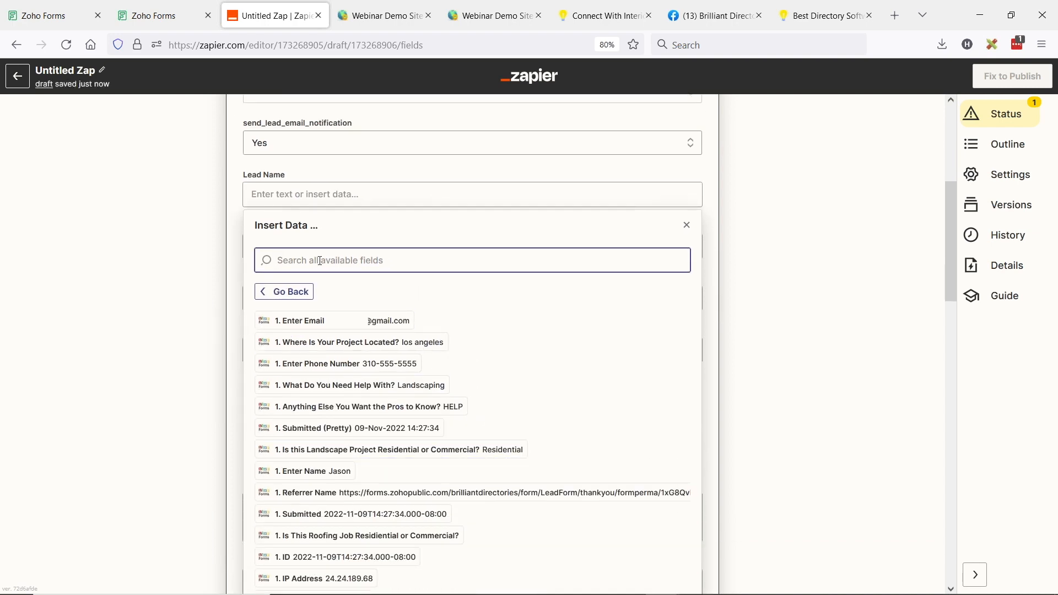
text(name)
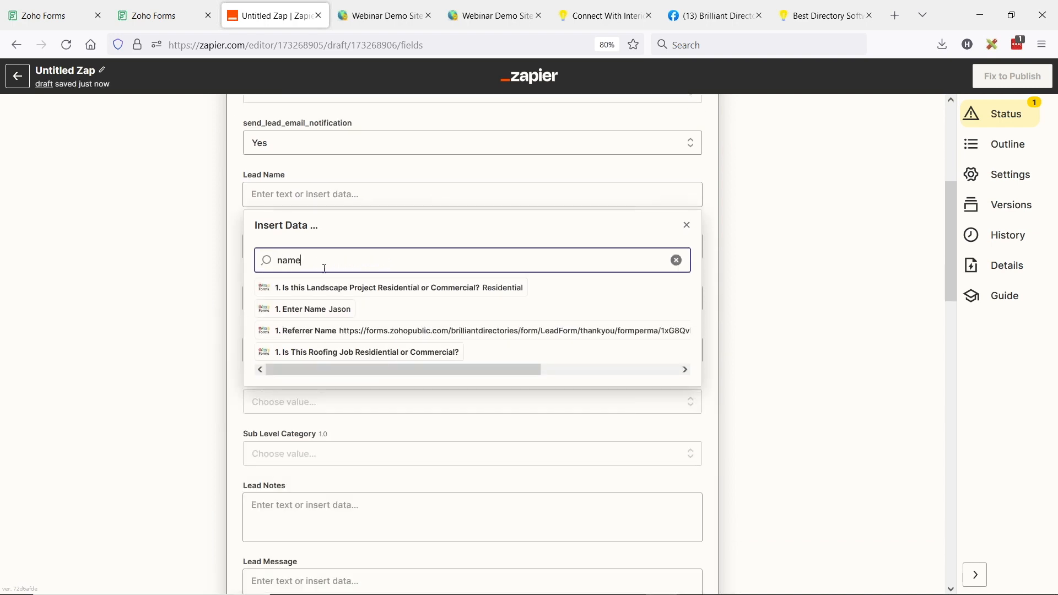
click(324, 311)
scroll(250, 259, up, 2)
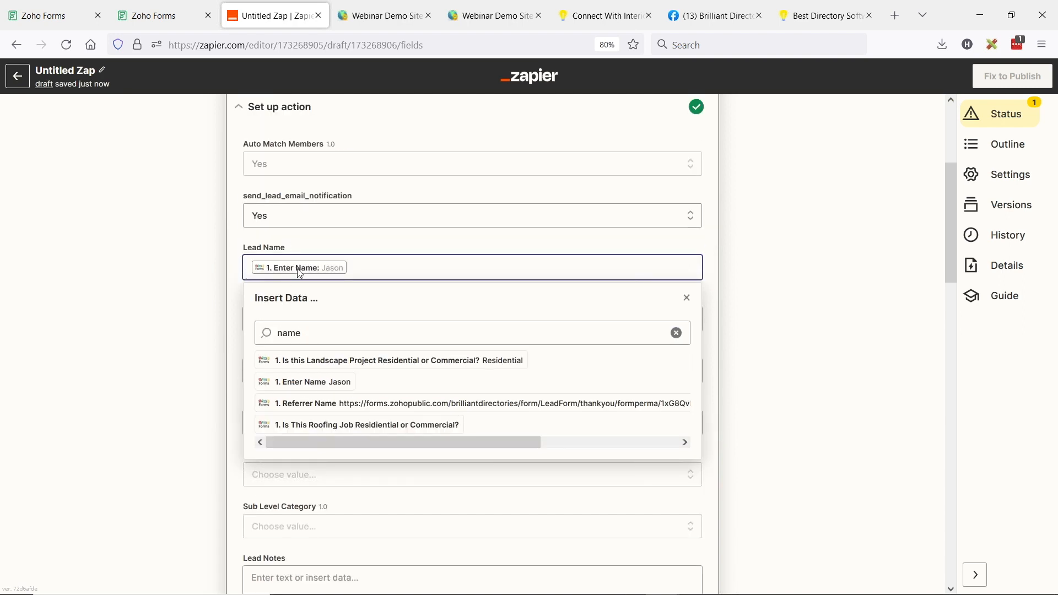
click(187, 288)
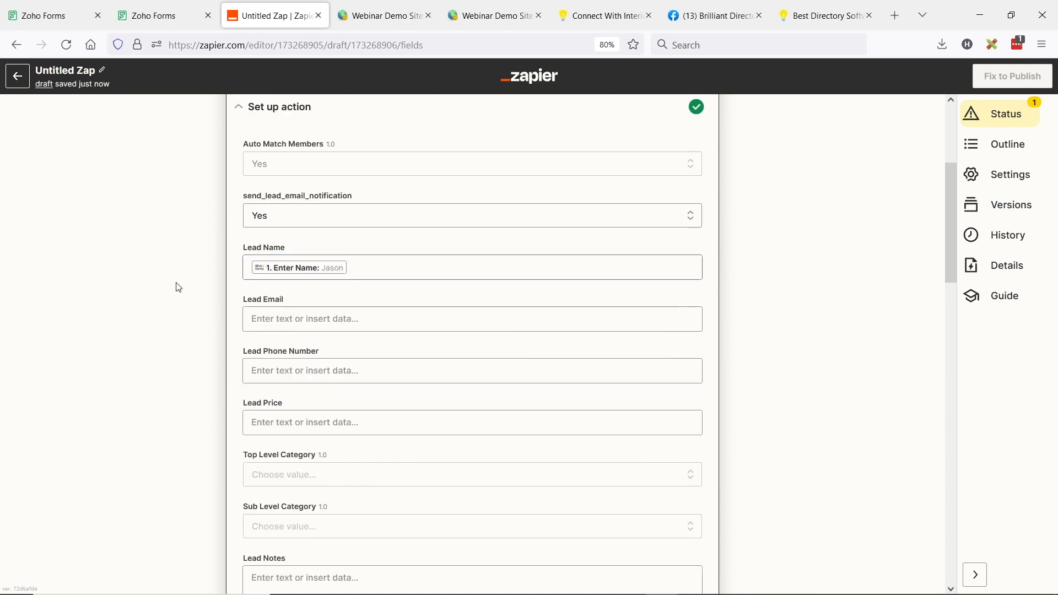
click(308, 323)
click(315, 388)
text(email)
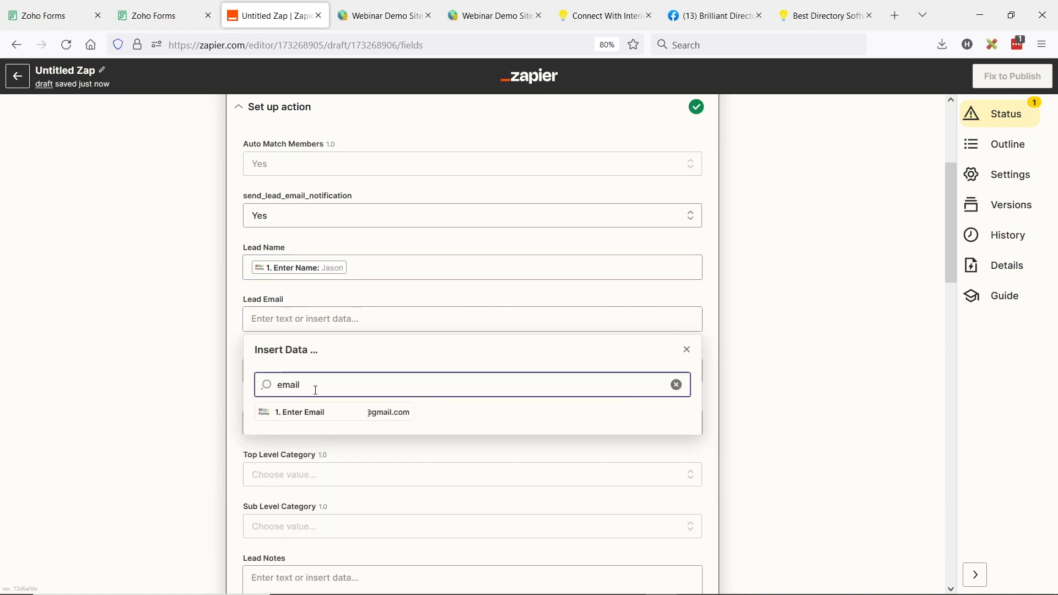
click(328, 414)
click(142, 335)
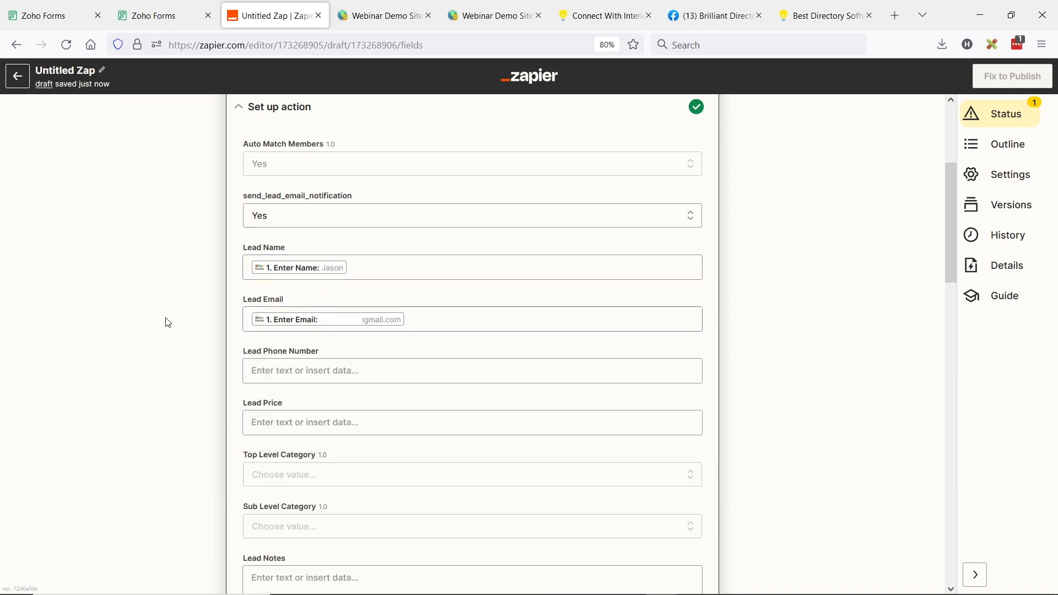
Map Lead Phone Number to the form's Enter Phone Number field
scroll(163, 318, down, 2)
click(286, 297)
click(318, 366)
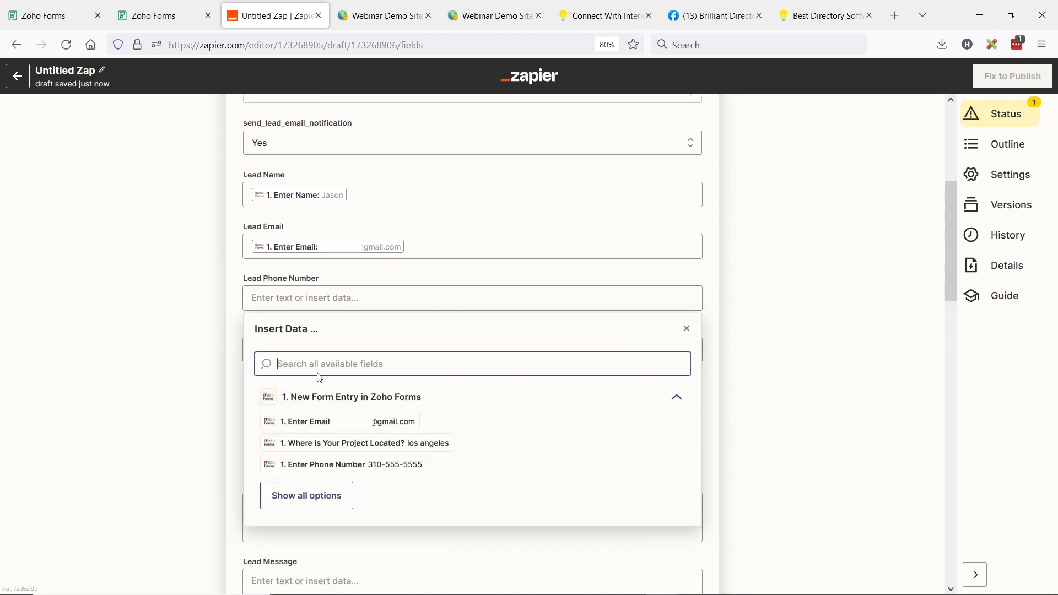
text(phone)
click(342, 395)
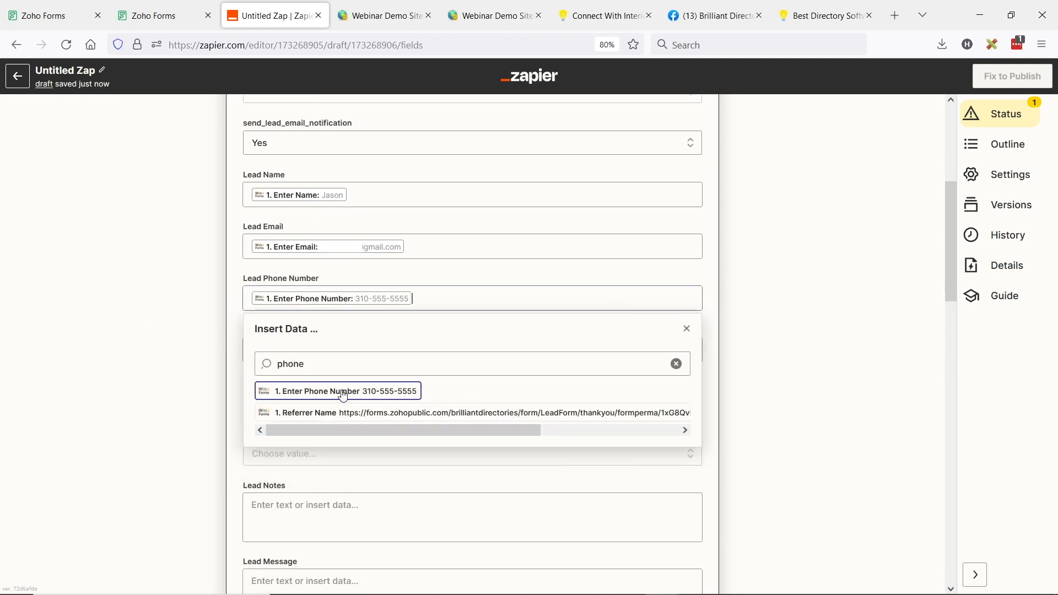
click(146, 274)
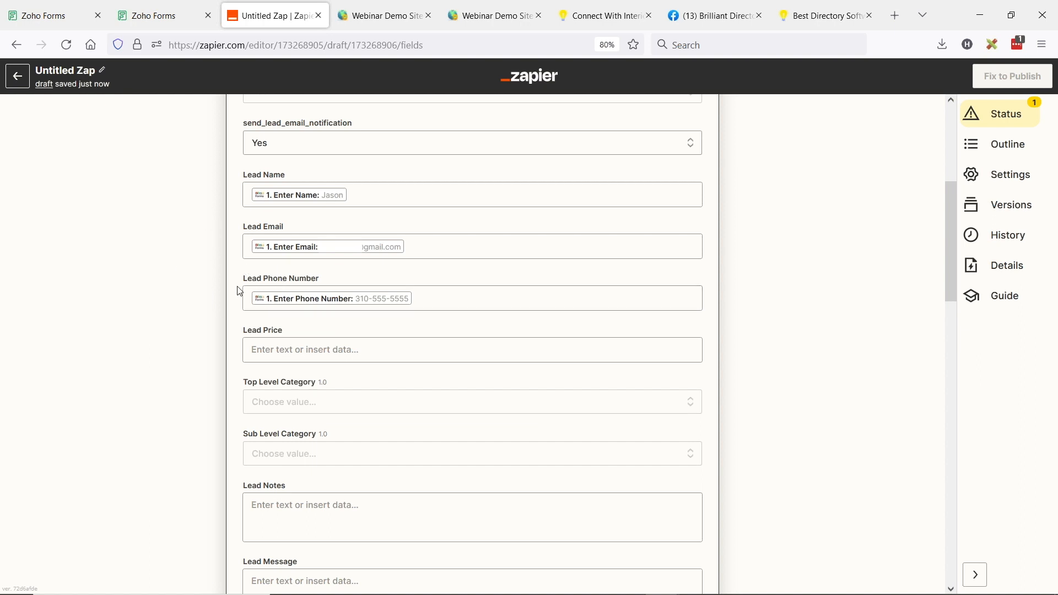
scroll(177, 288, down, 2)
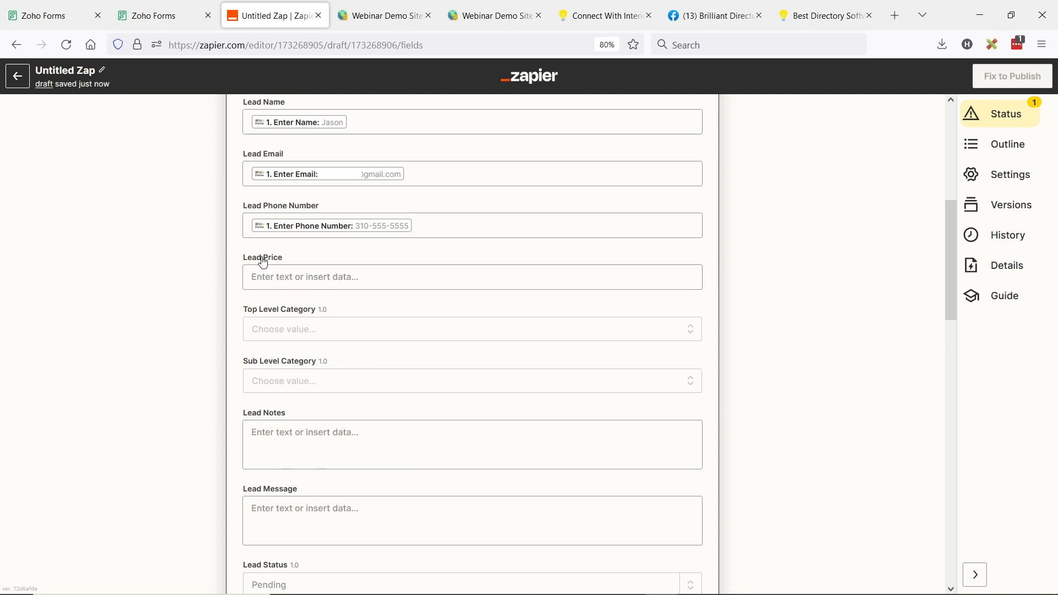
scroll(178, 279, down, 2)
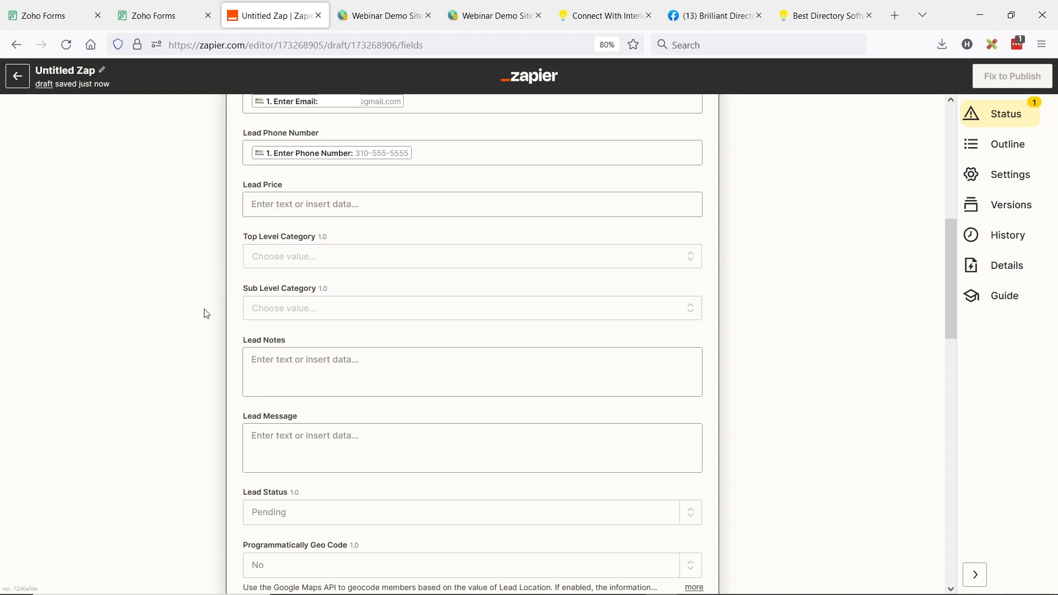
scroll(199, 311, up, 2)
click(286, 333)
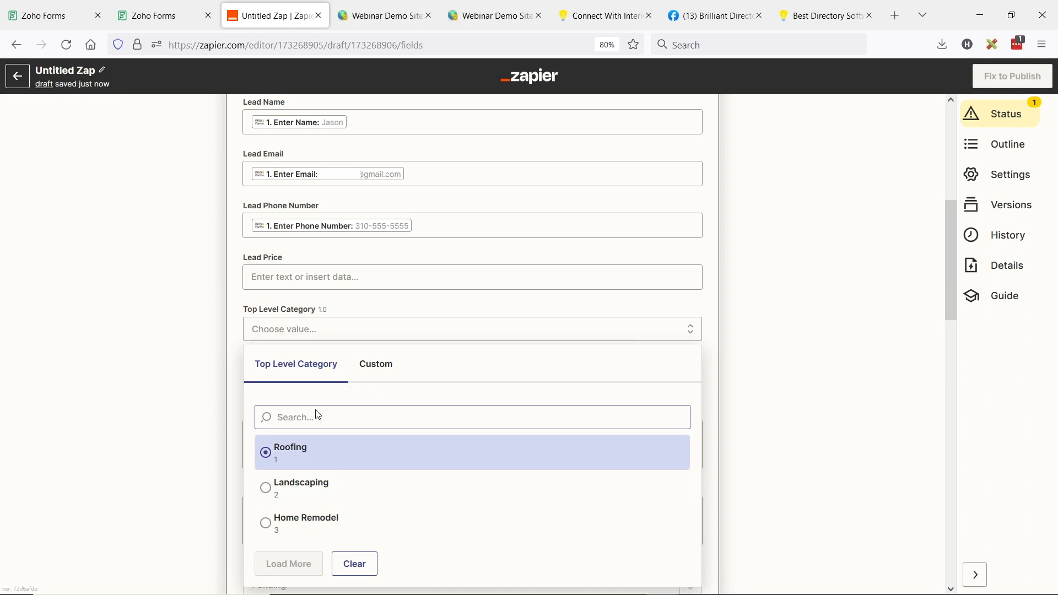
Set Top Level Category to custom data and review the trigger sample's Dropdown and Dropdown.Numeric values
click(380, 366)
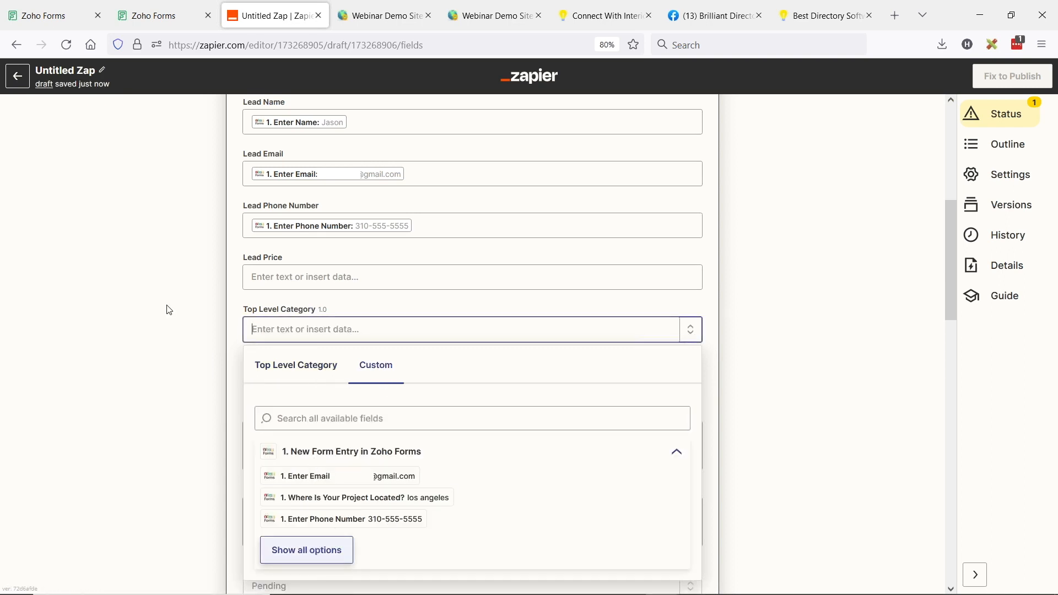
scroll(220, 345, up, 7)
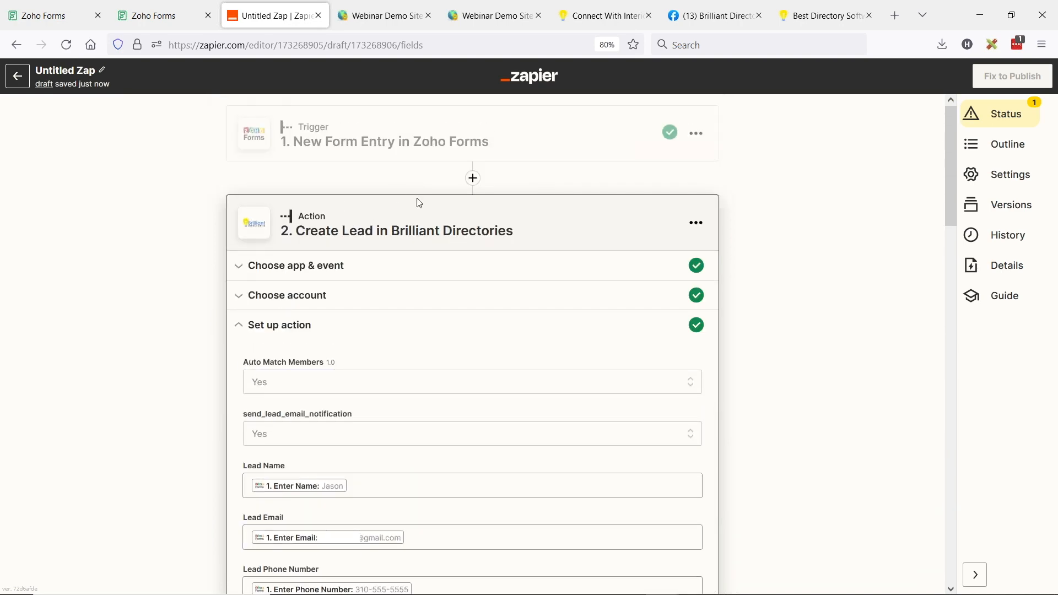
click(445, 149)
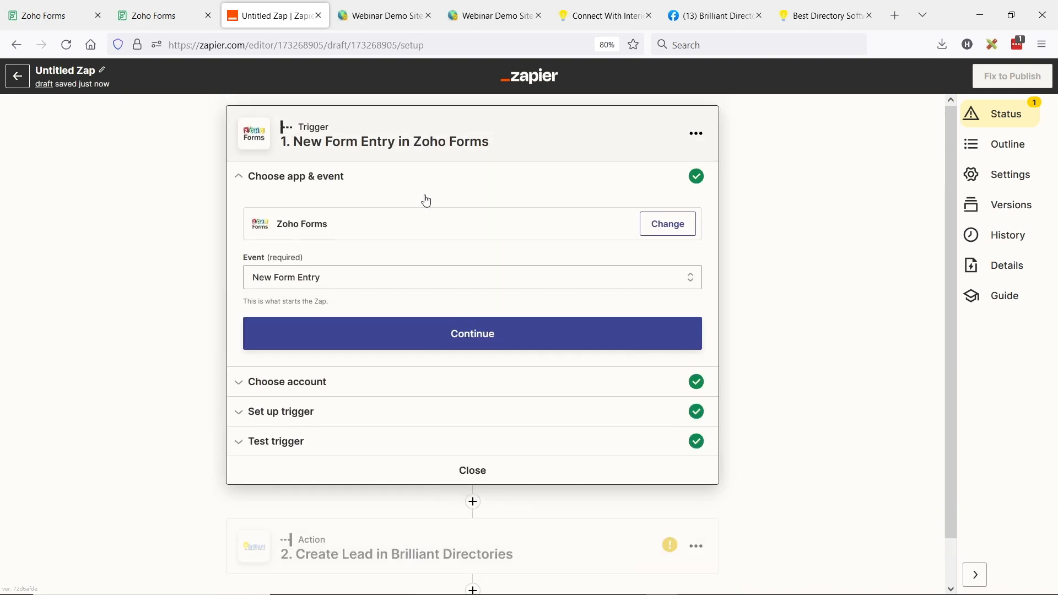
click(240, 442)
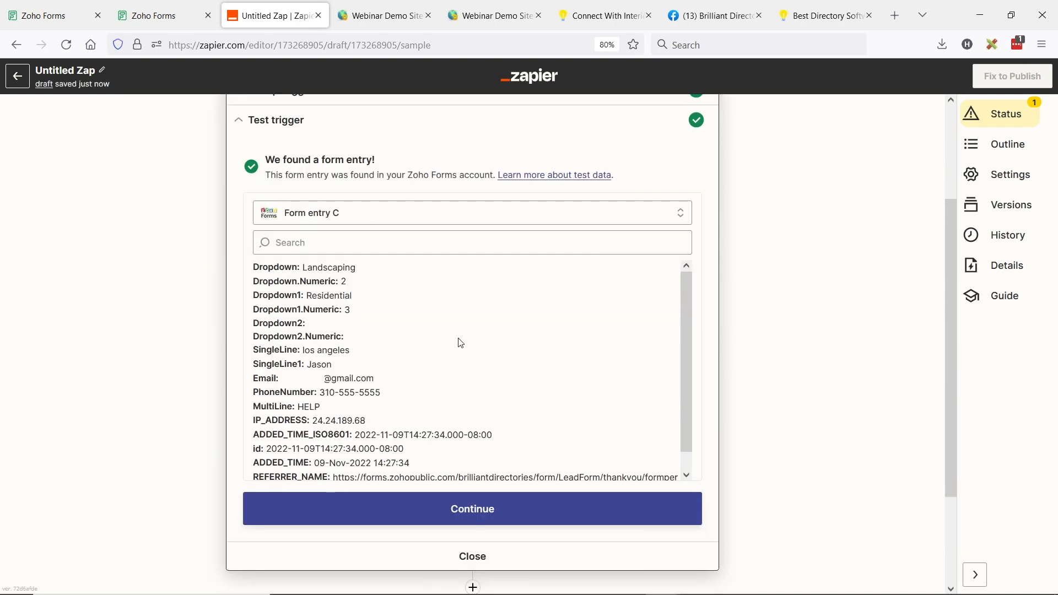
drag(254, 267, 361, 267)
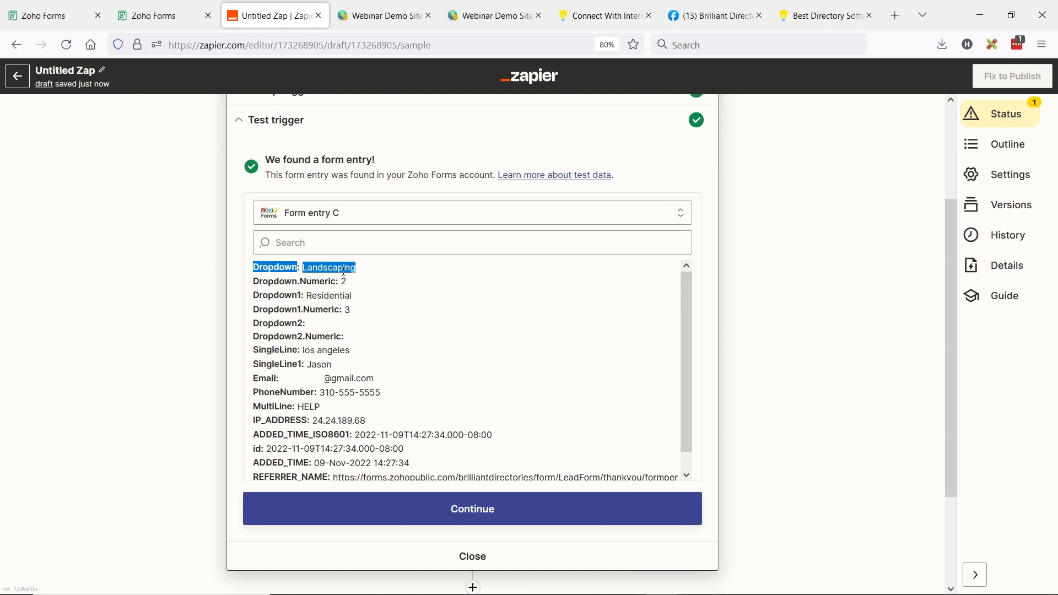
click(323, 278)
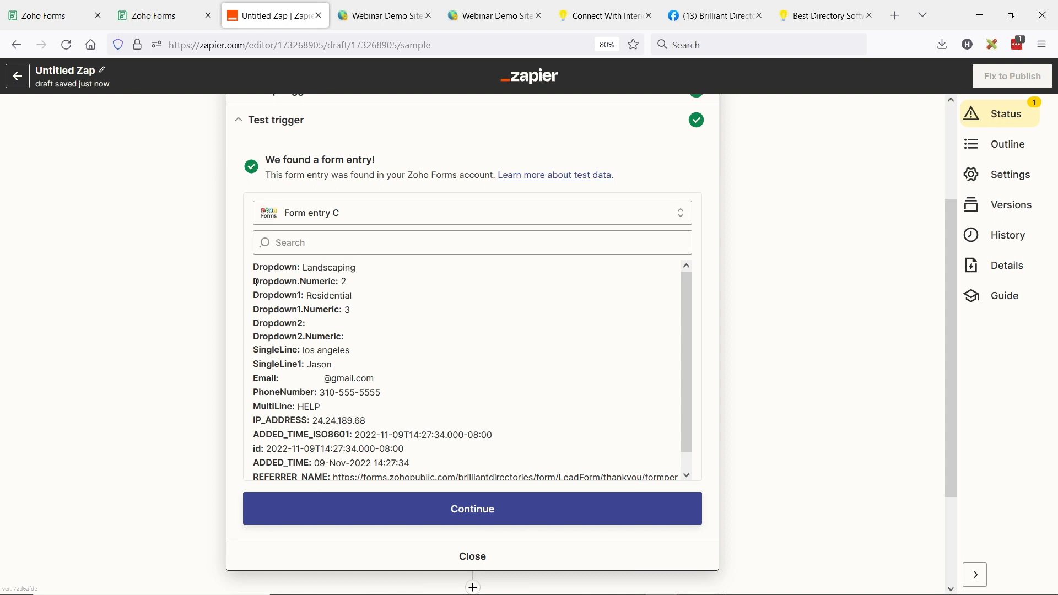
drag(254, 282, 319, 282)
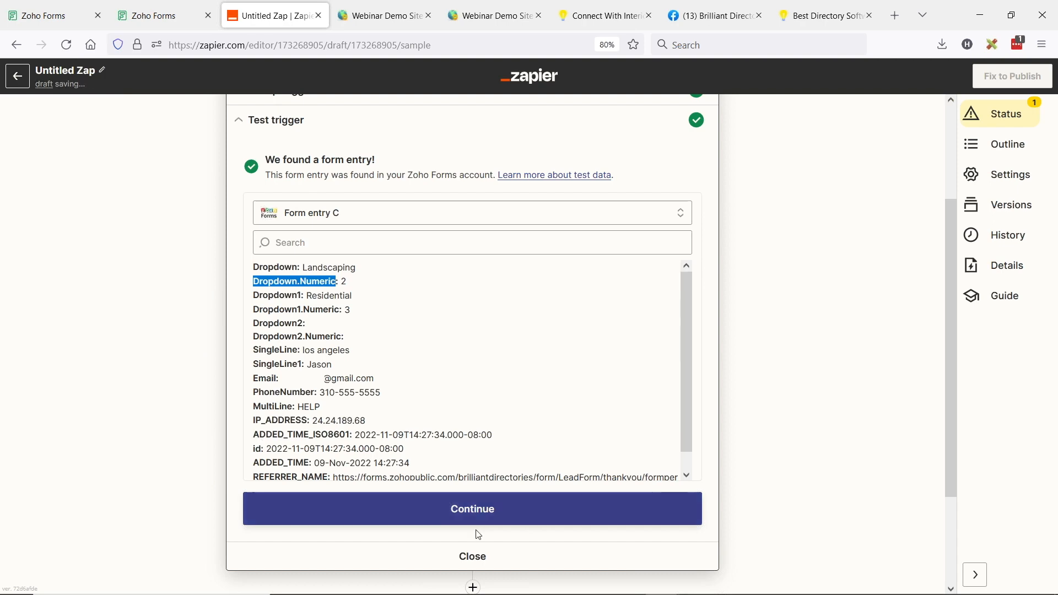
click(473, 557)
Map Top Level Category to the form's Dropdown Numeric field
click(354, 236)
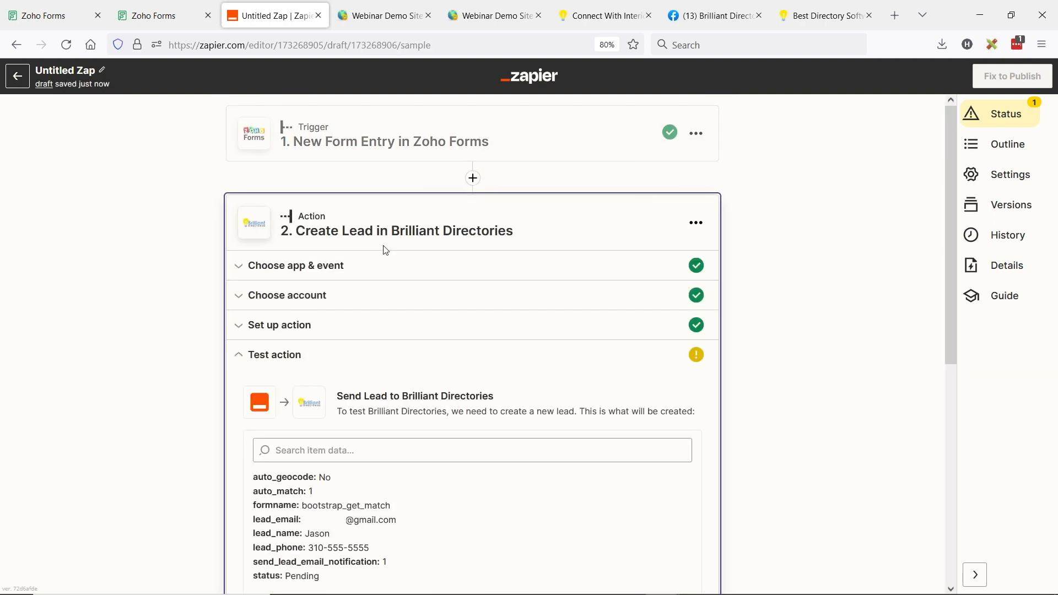
scroll(432, 399, up, 2)
click(313, 323)
click(179, 325)
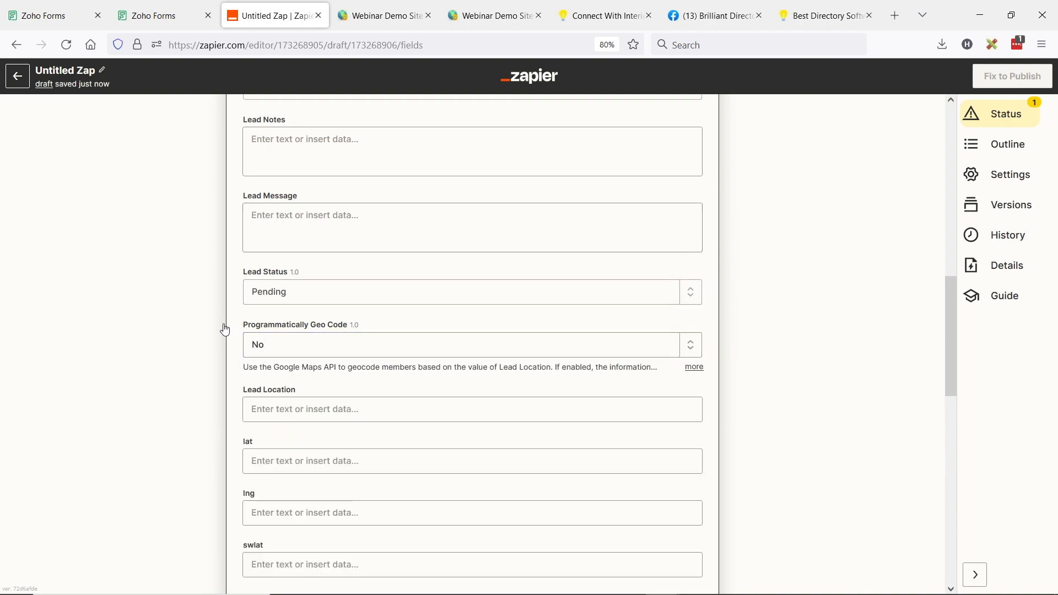
scroll(480, 371, up, 9)
scroll(460, 360, down, 4)
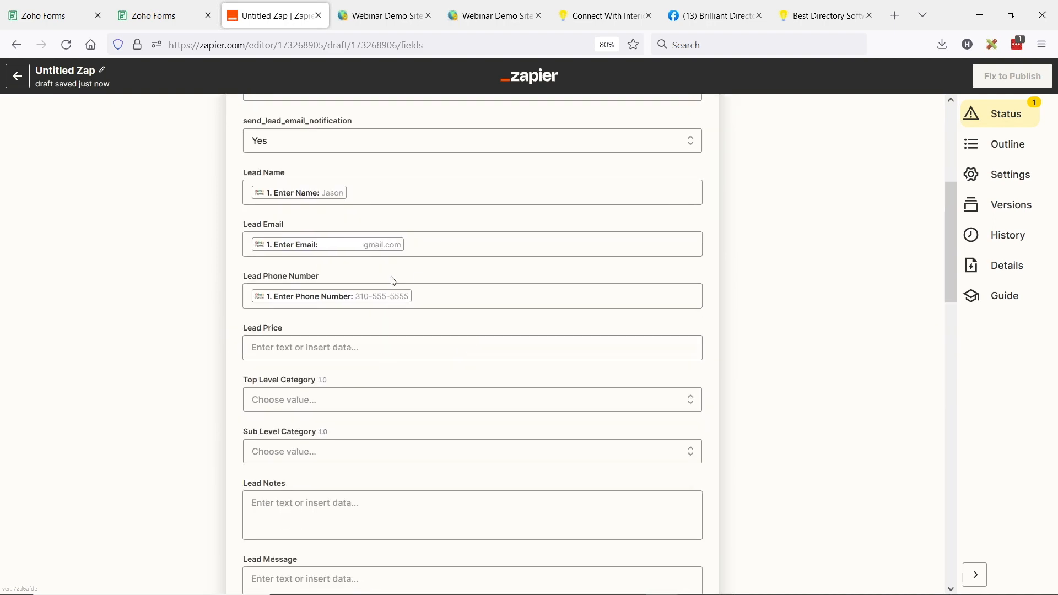
click(320, 328)
click(376, 362)
scroll(353, 408, down, 3)
click(307, 408)
scroll(414, 353, down, 4)
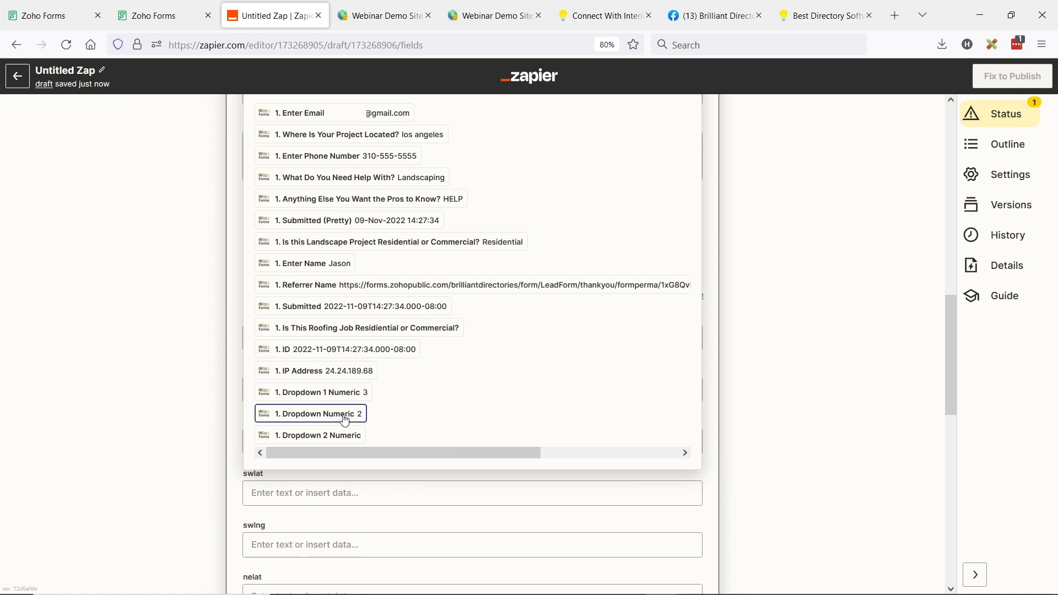
click(328, 414)
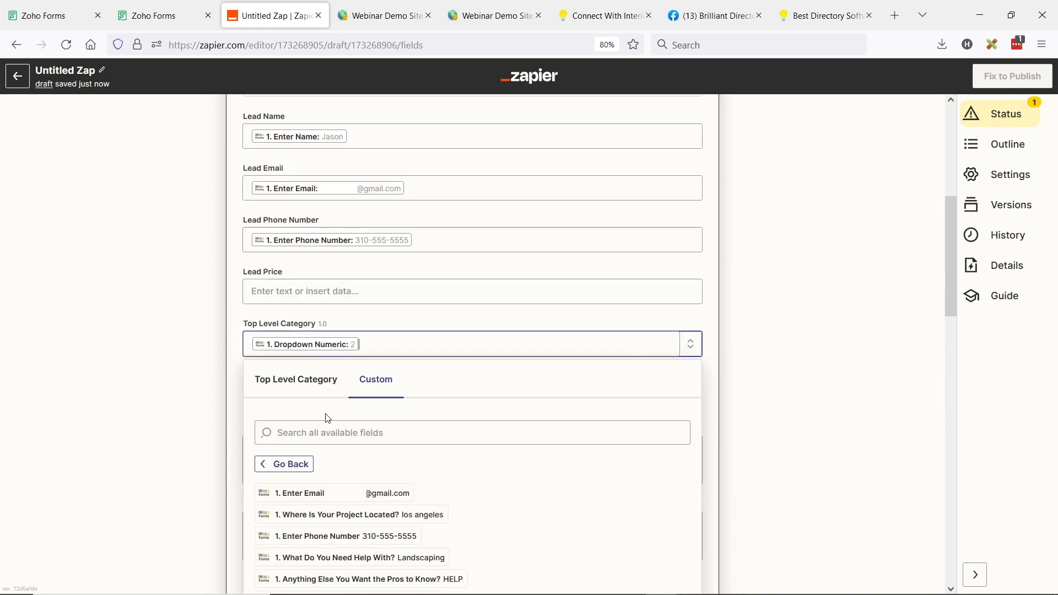
click(200, 361)
Map Sub Level Category to the form's Dropdown 1 Numeric field
click(279, 398)
click(389, 292)
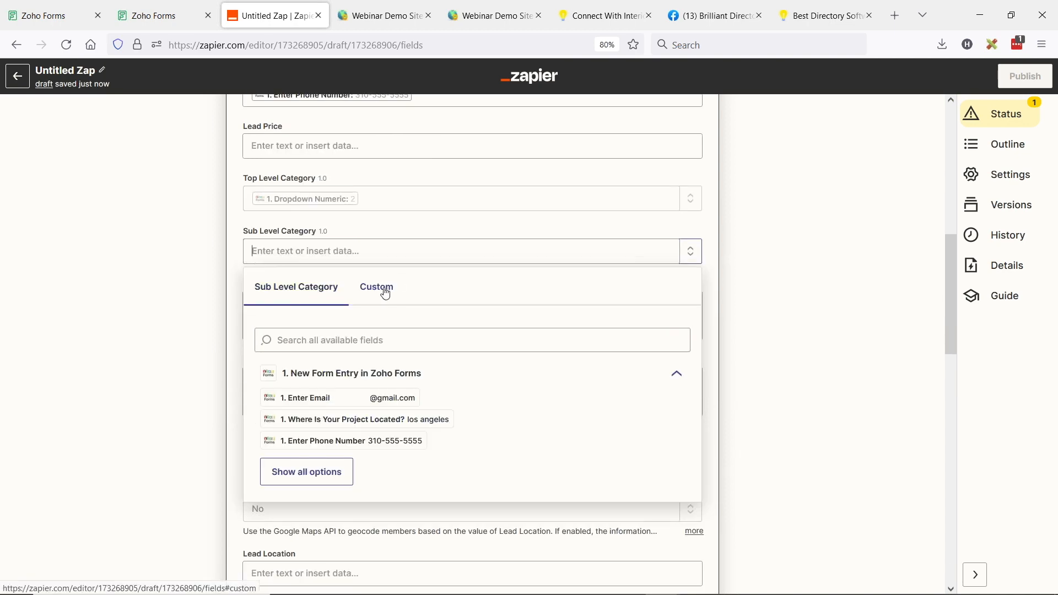
click(302, 366)
click(312, 480)
scroll(378, 433, down, 6)
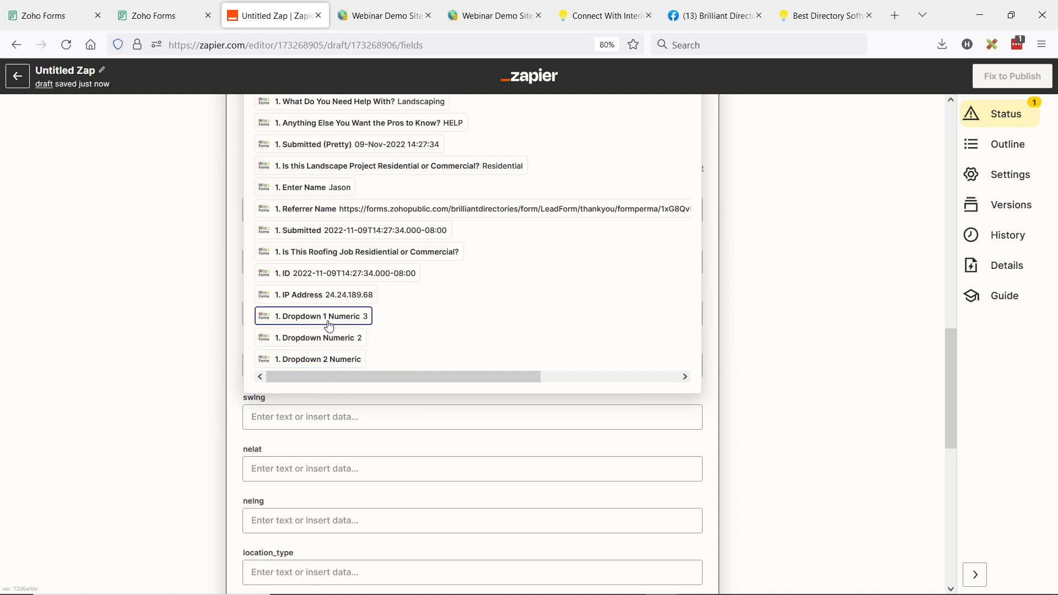
click(349, 320)
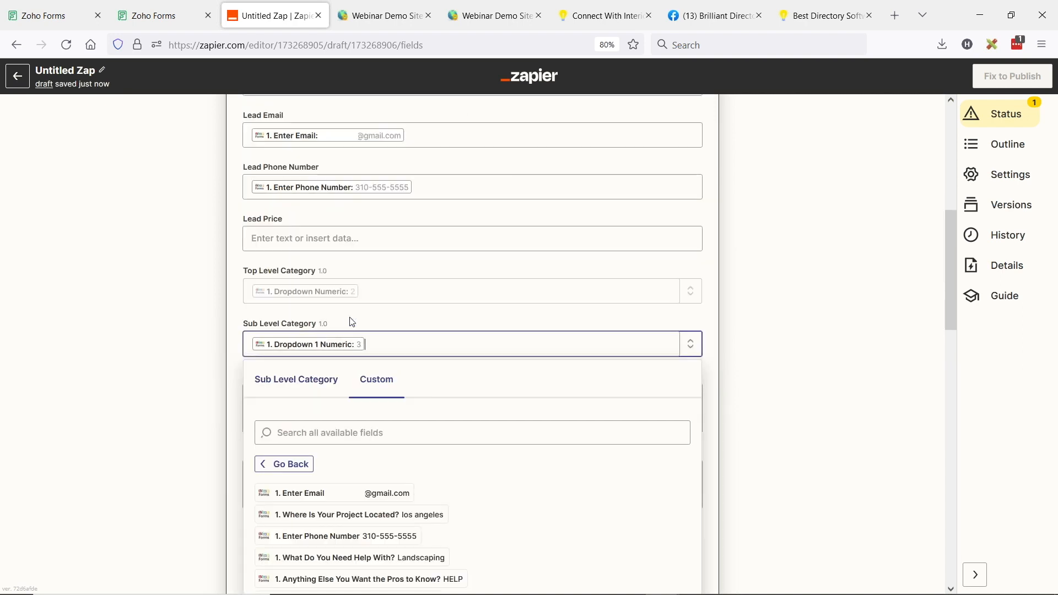
click(188, 387)
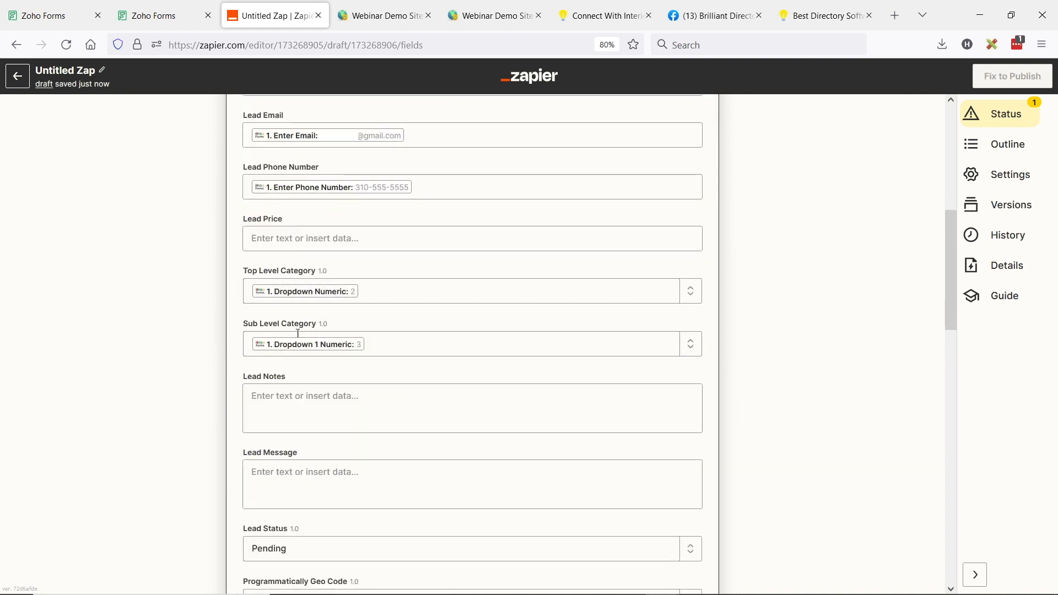
Fill Lead Message with the form's 'Anything Else…Pros to Know?' answer
scroll(165, 307, down, 3)
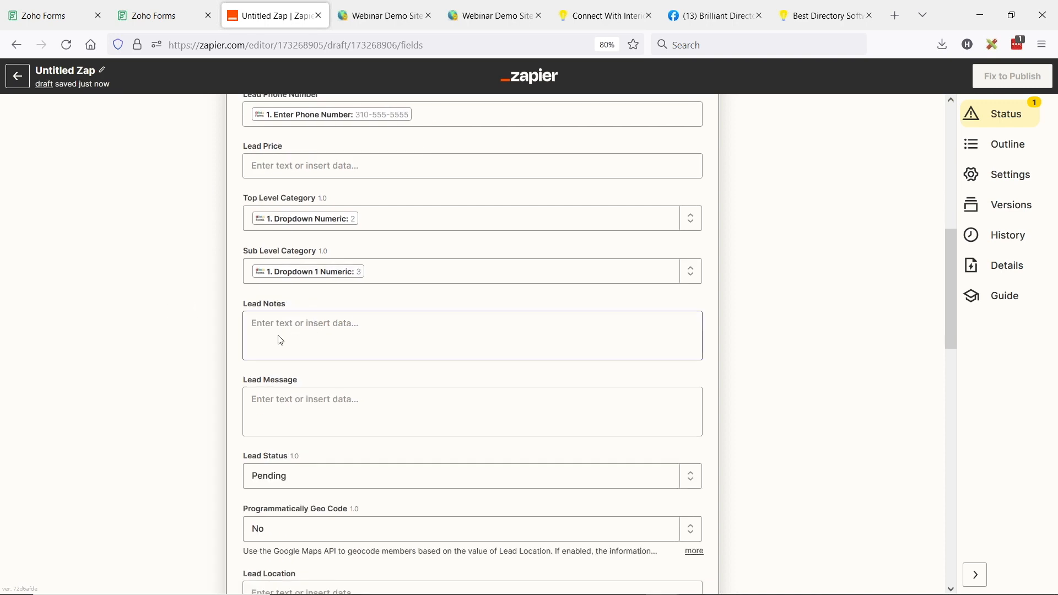
scroll(279, 335, down, 3)
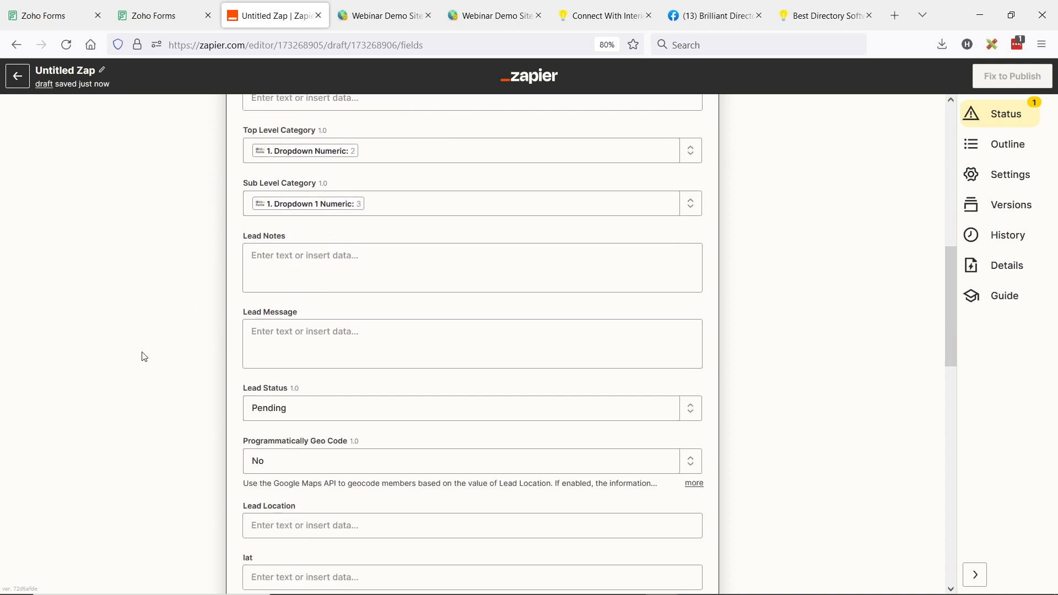
click(273, 346)
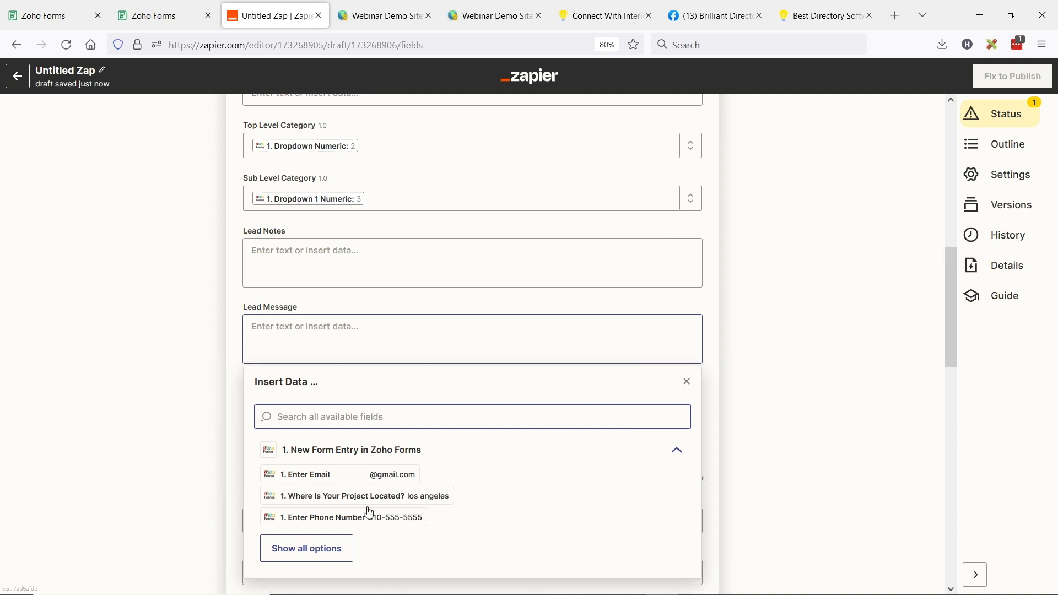
click(303, 553)
scroll(513, 463, down, 6)
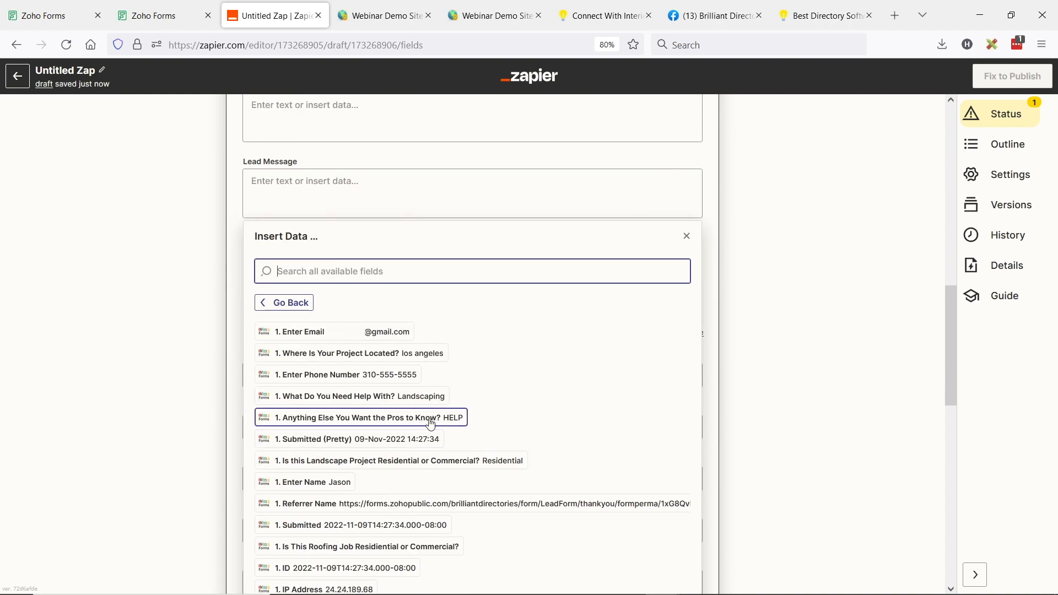
click(456, 417)
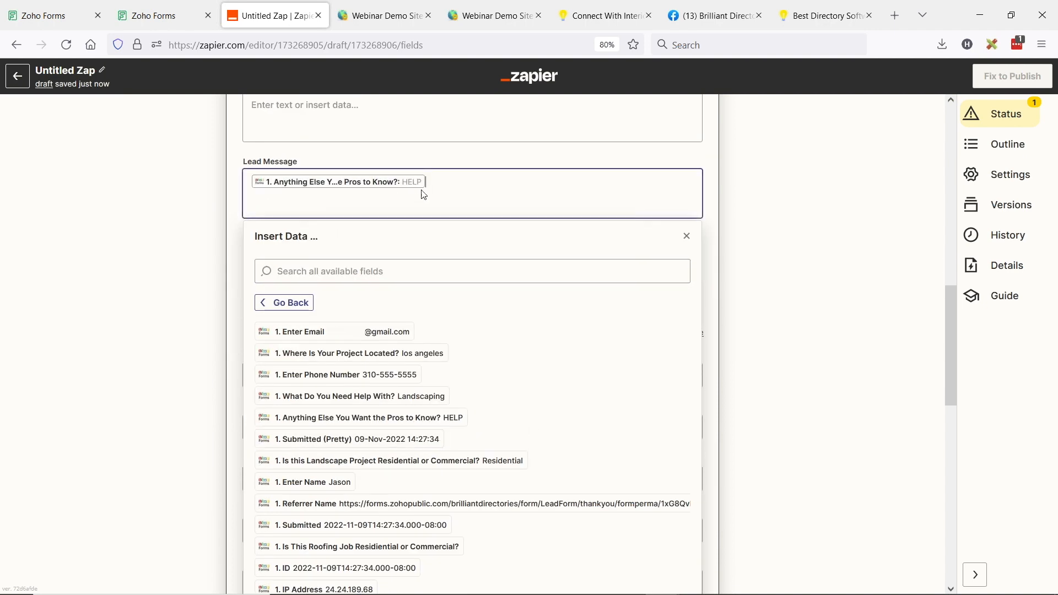
click(141, 279)
scroll(182, 270, down, 1)
scroll(183, 268, up, 1)
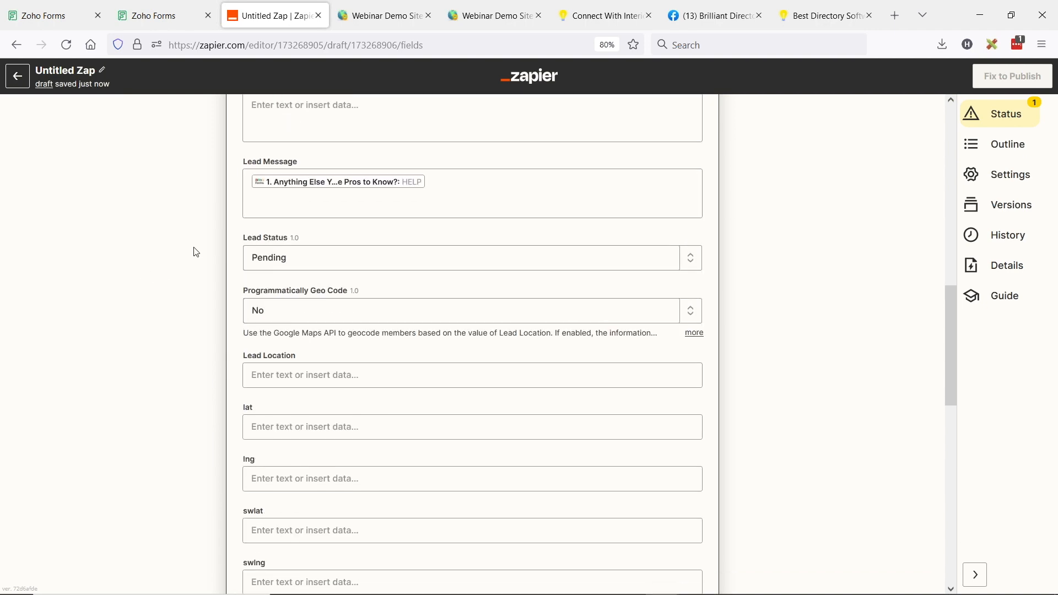
Keep Lead Status as Pending and set Programmatically Geo Code to Yes
click(297, 264)
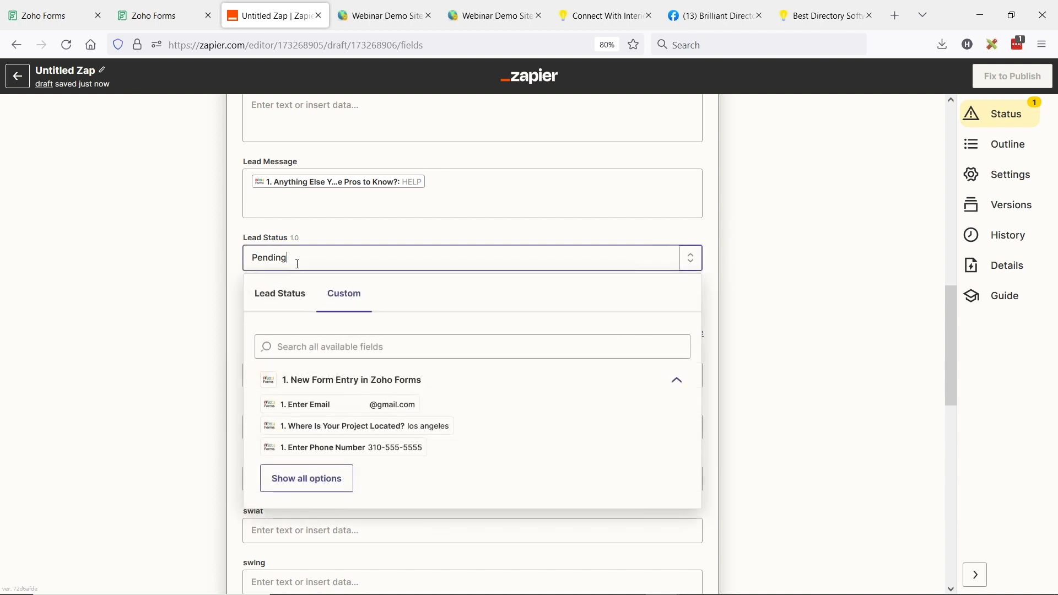
click(292, 303)
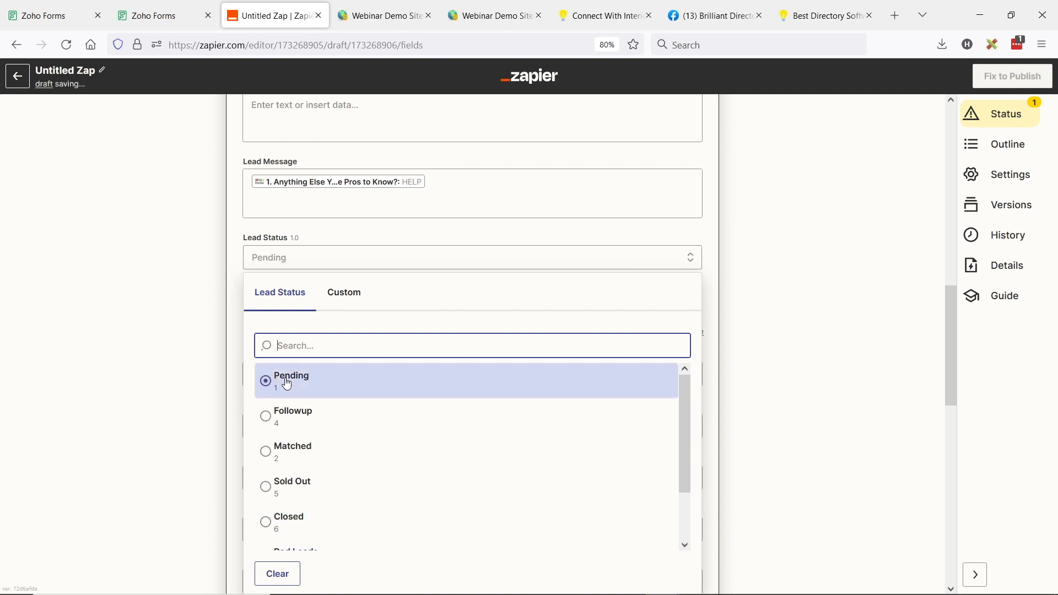
scroll(353, 444, down, 1)
scroll(358, 449, down, 1)
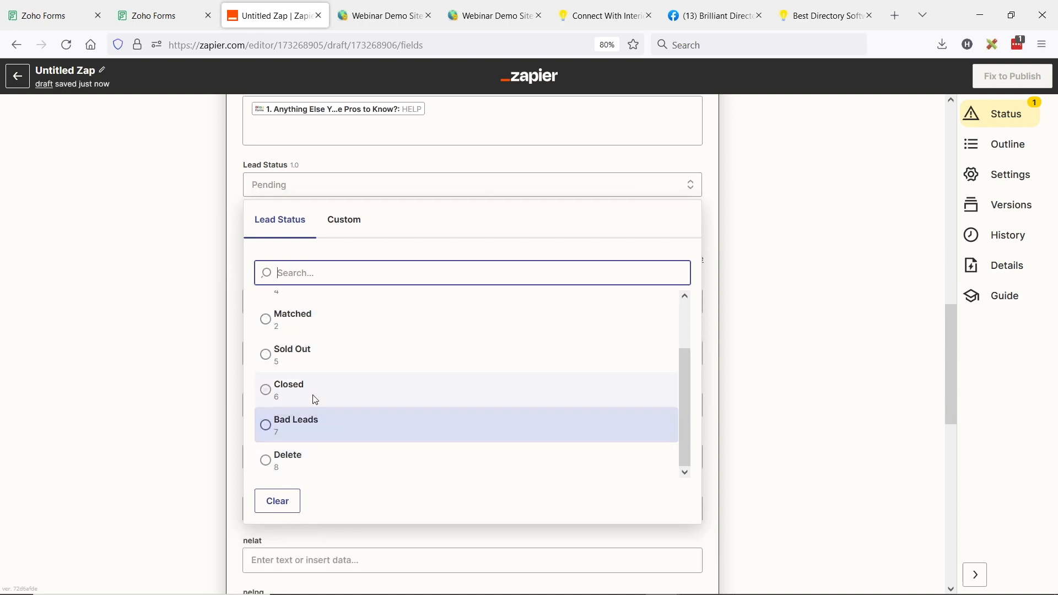
scroll(311, 402, up, 1)
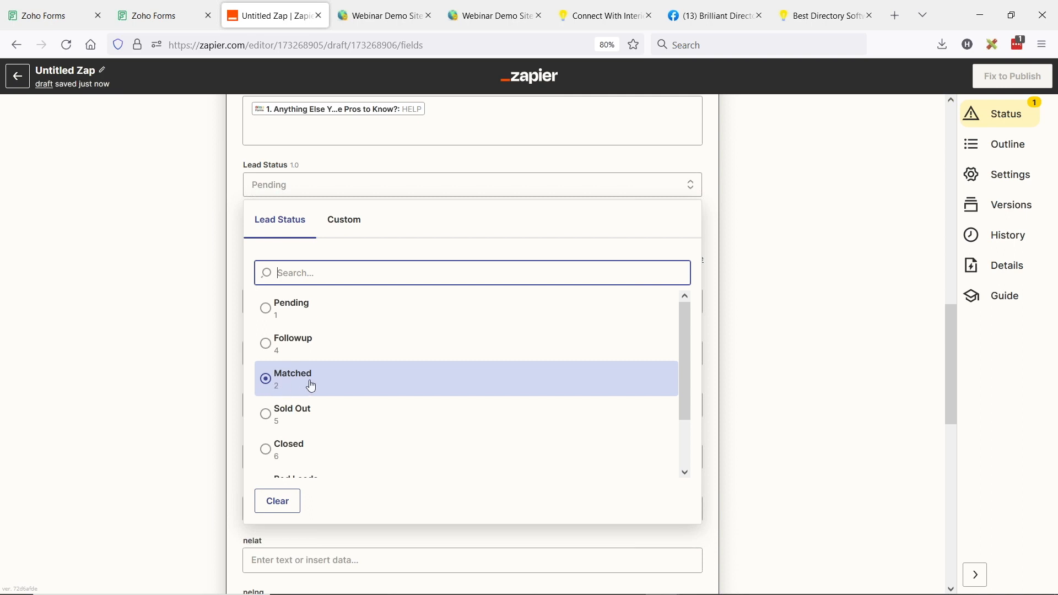
click(266, 309)
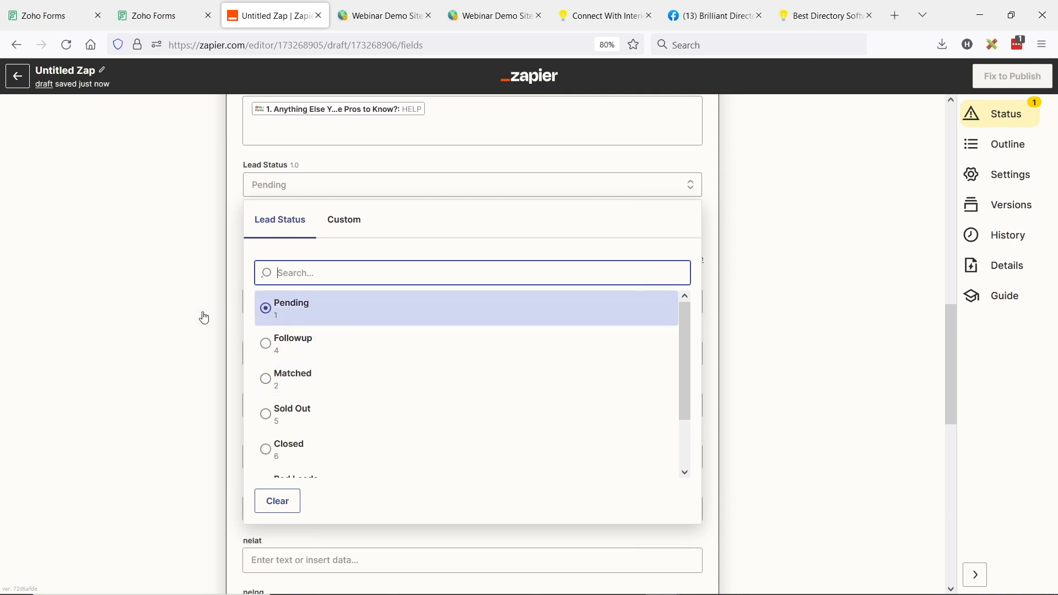
click(172, 312)
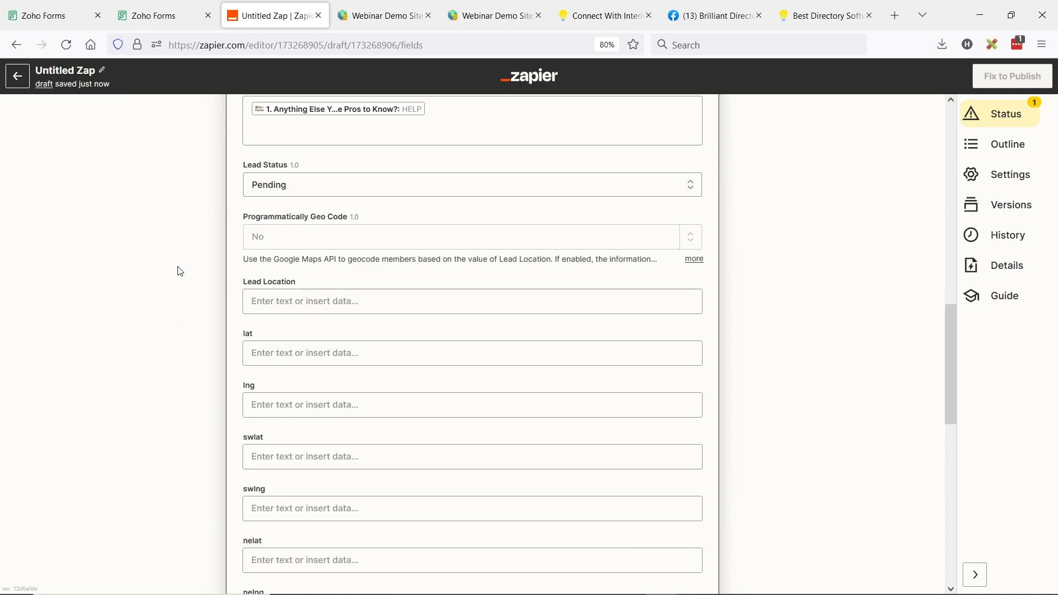
scroll(167, 258, up, 1)
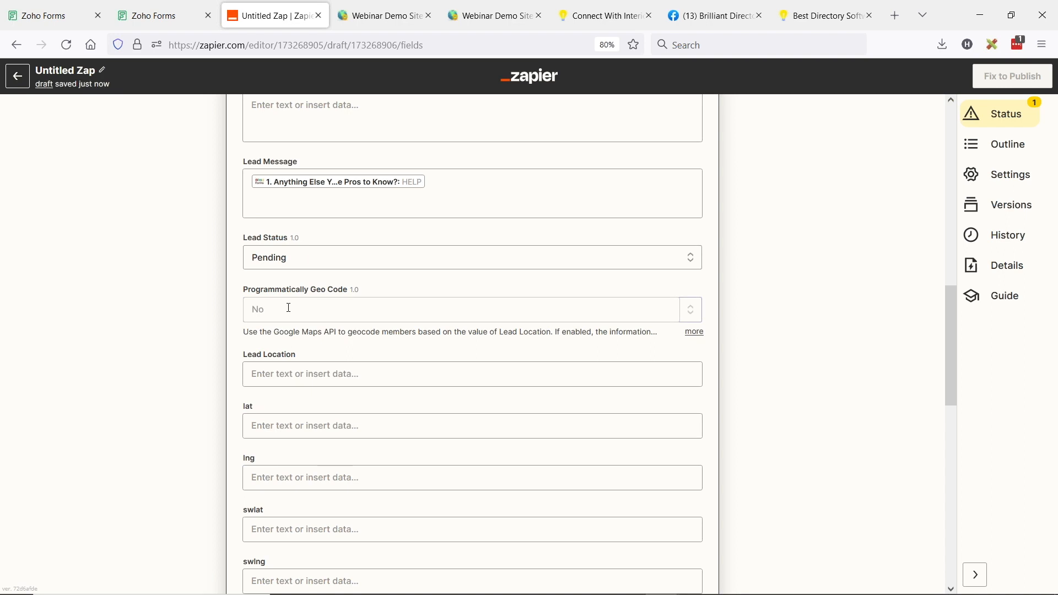
click(322, 315)
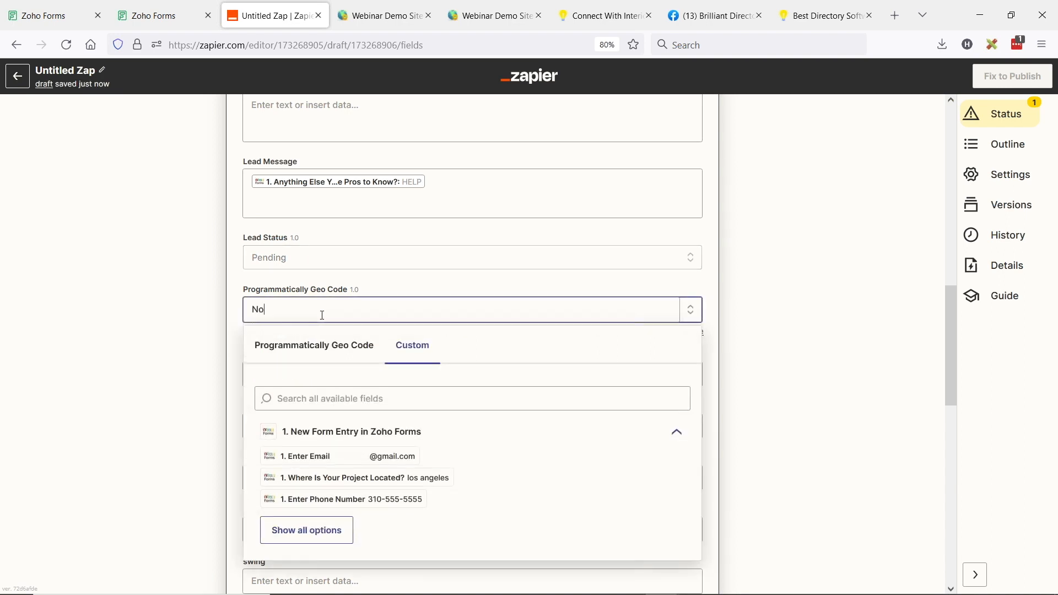
click(295, 348)
click(272, 444)
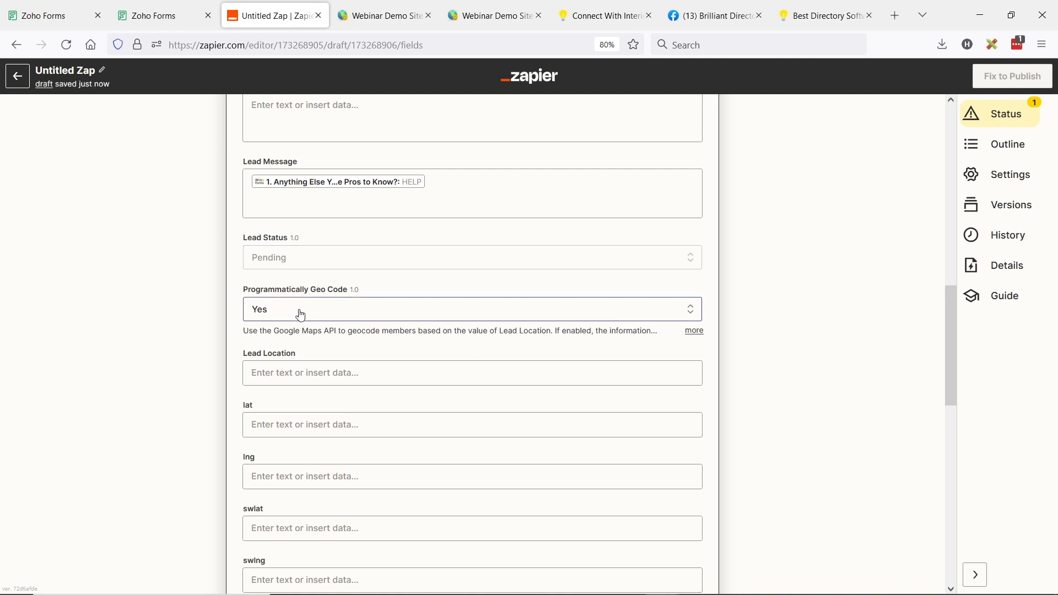
click(277, 374)
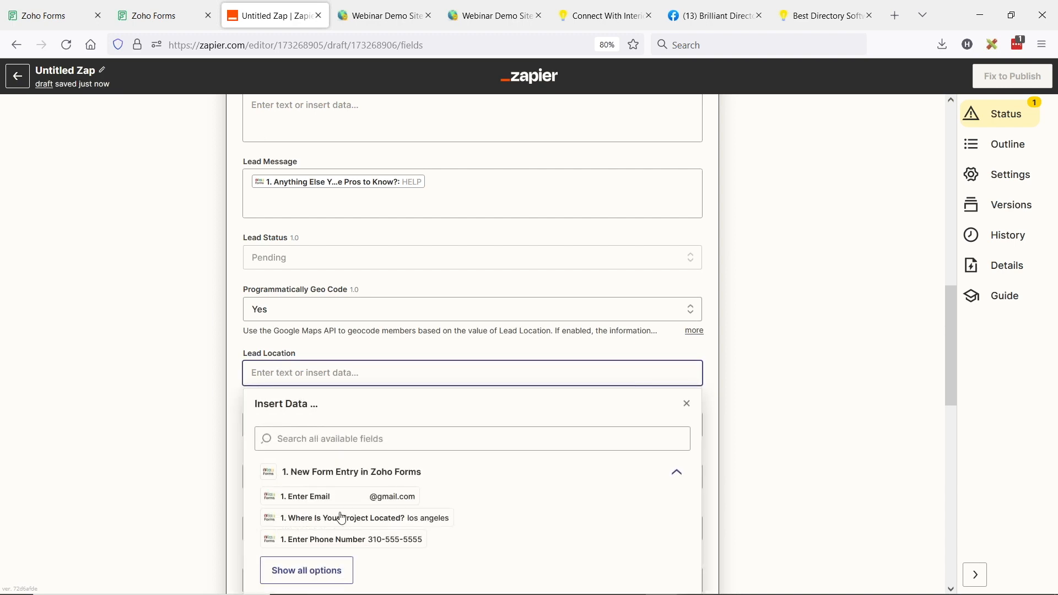
click(367, 518)
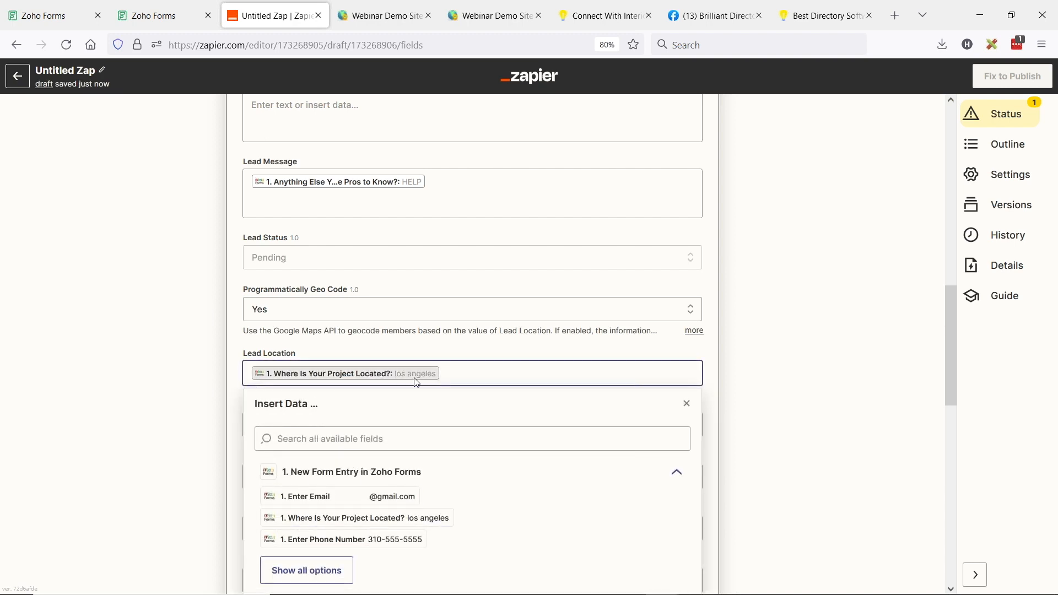
click(187, 371)
scroll(188, 280, down, 4)
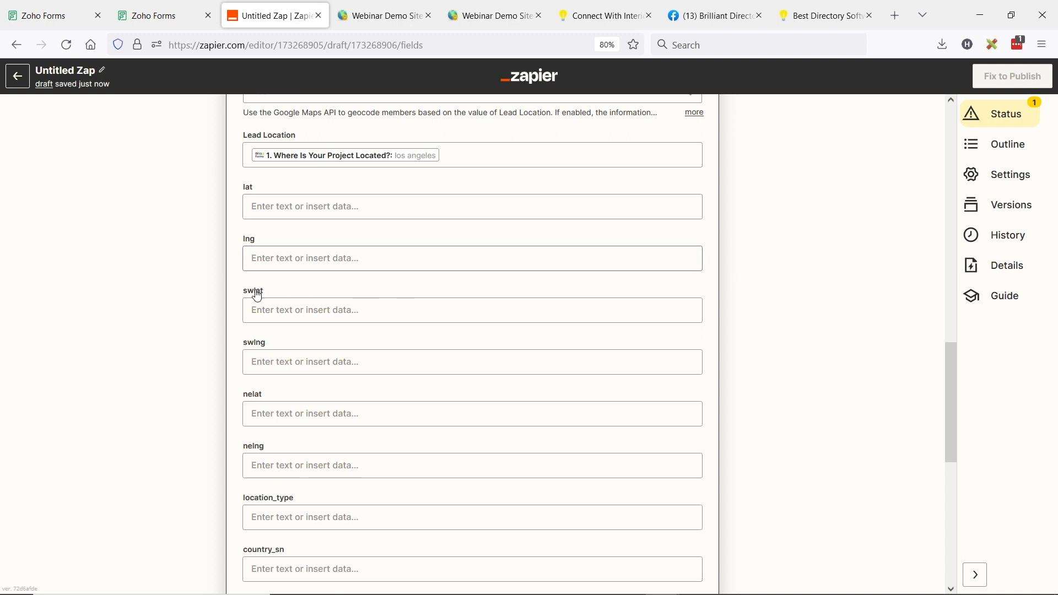
scroll(345, 286, down, 4)
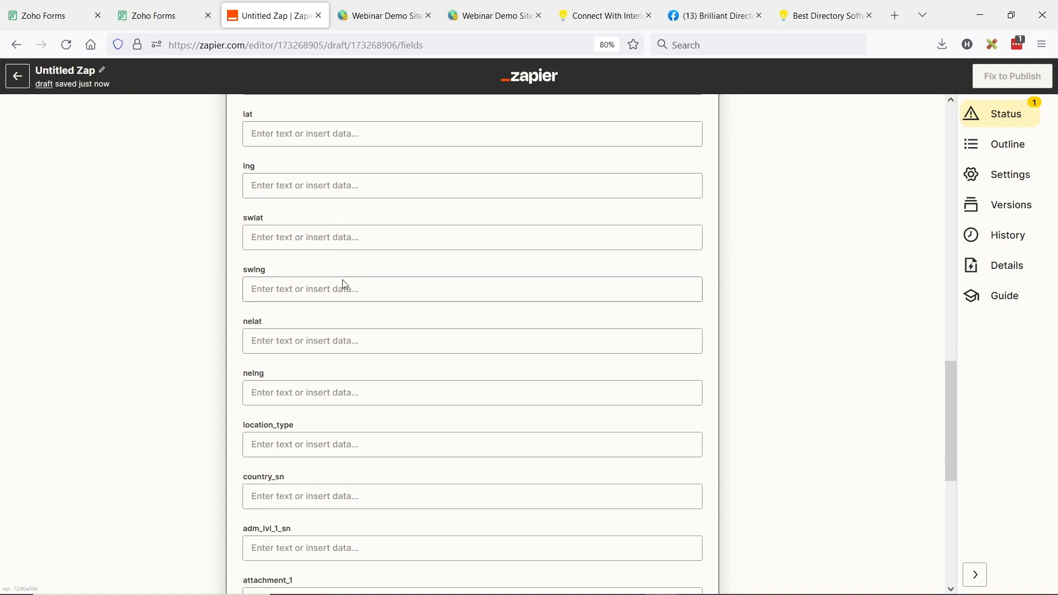
scroll(346, 271, down, 6)
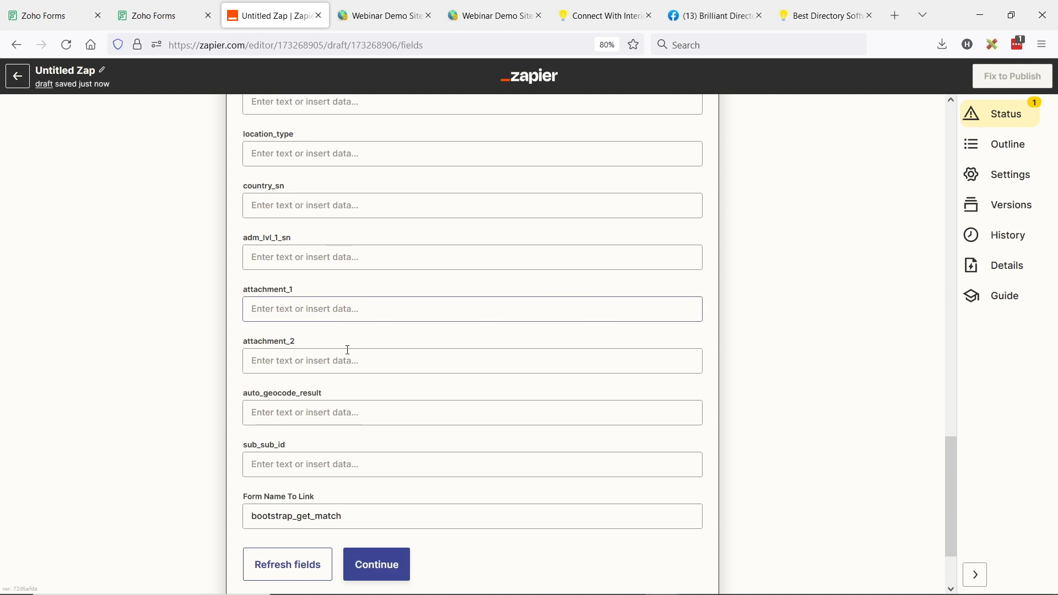
scroll(334, 344, down, 2)
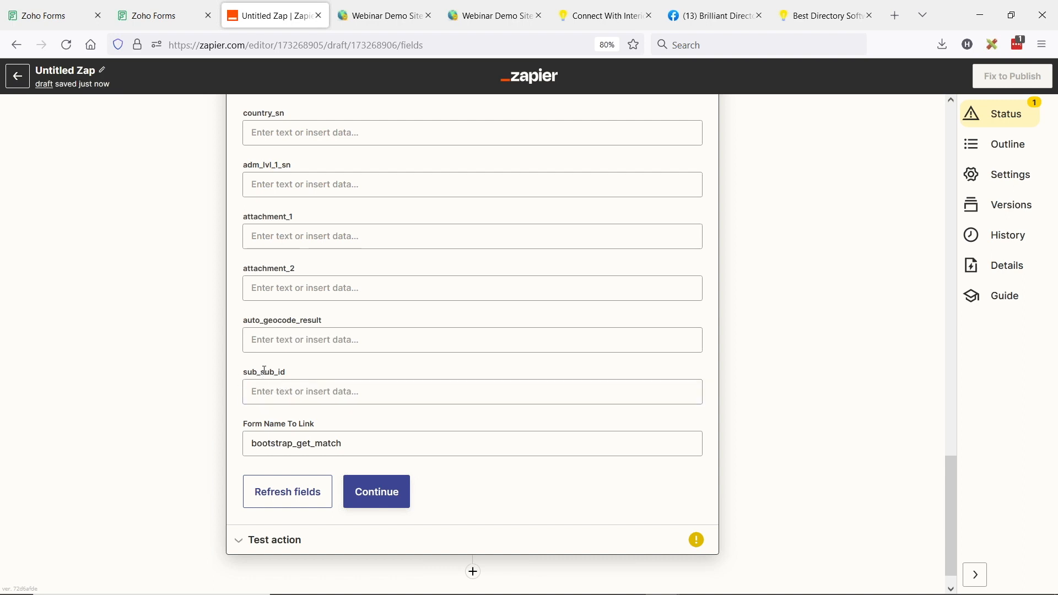
Test the Create Lead action, confirm the lead was sent, and return to the directory admin
click(371, 495)
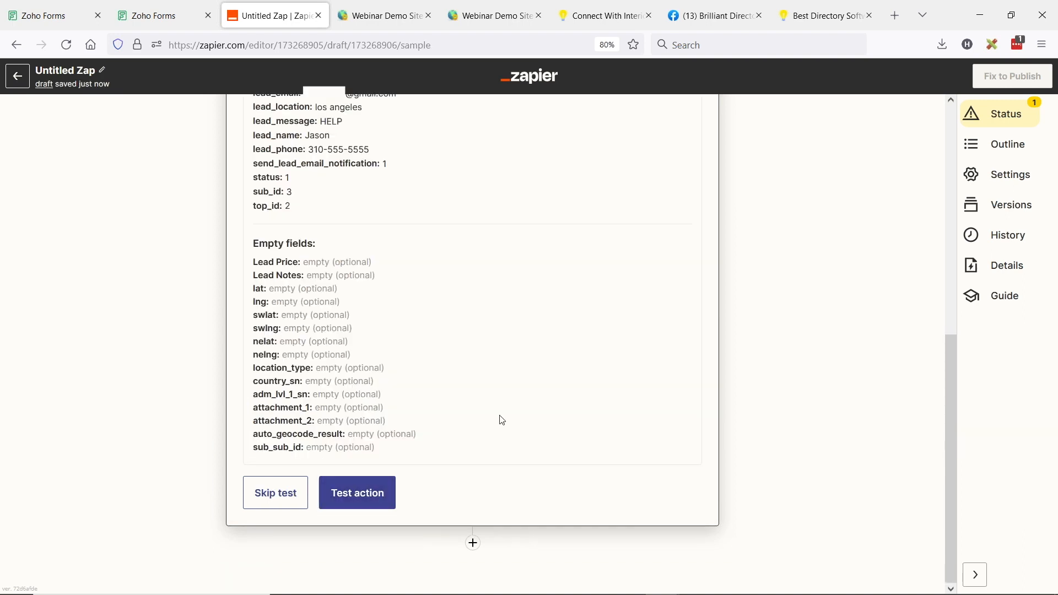
click(342, 497)
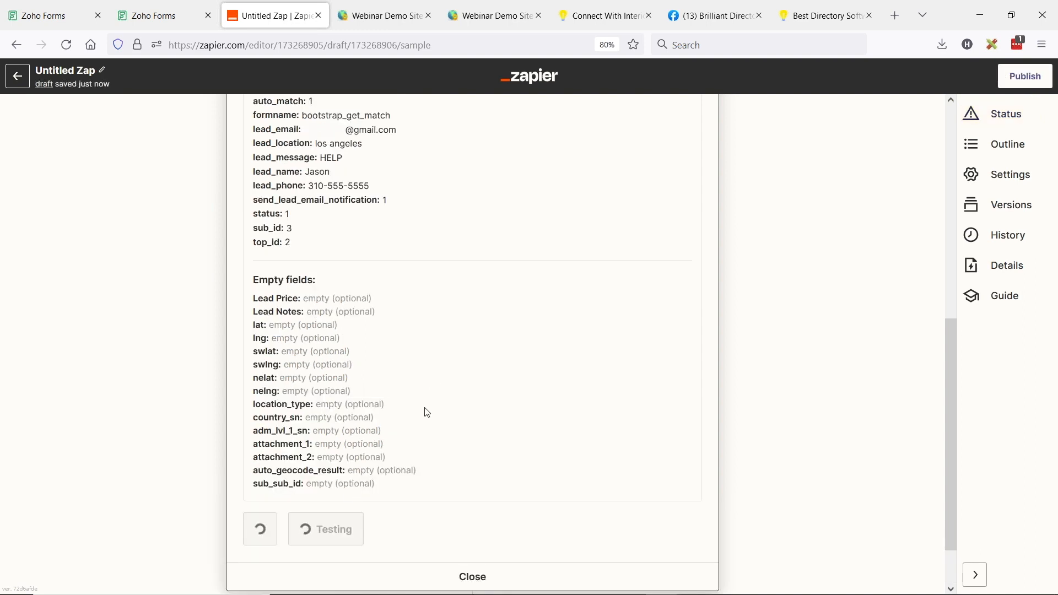
scroll(431, 409, up, 3)
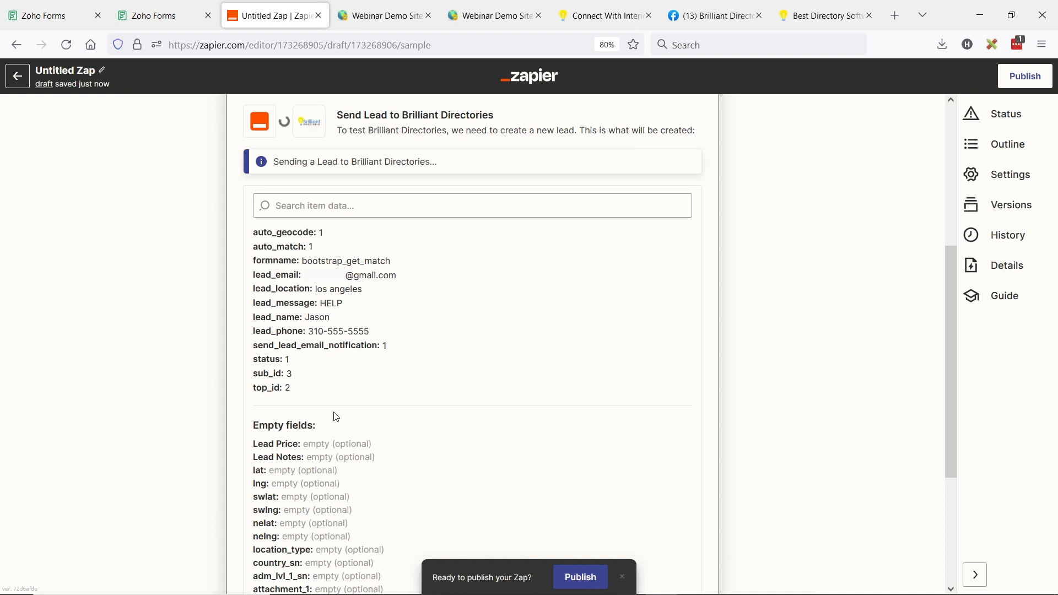
scroll(402, 415, up, 2)
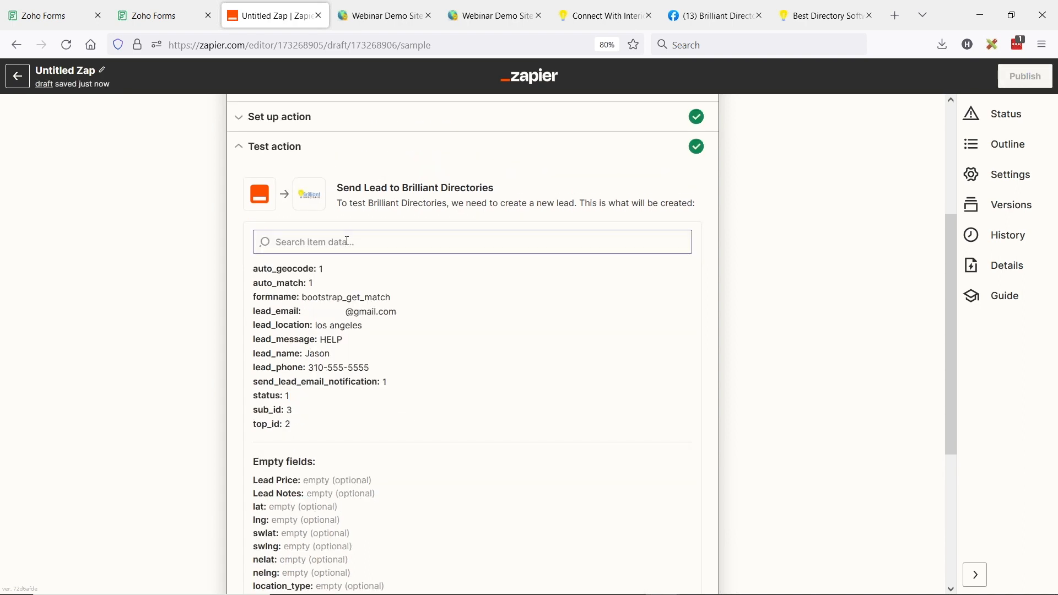
drag(372, 231, 524, 234)
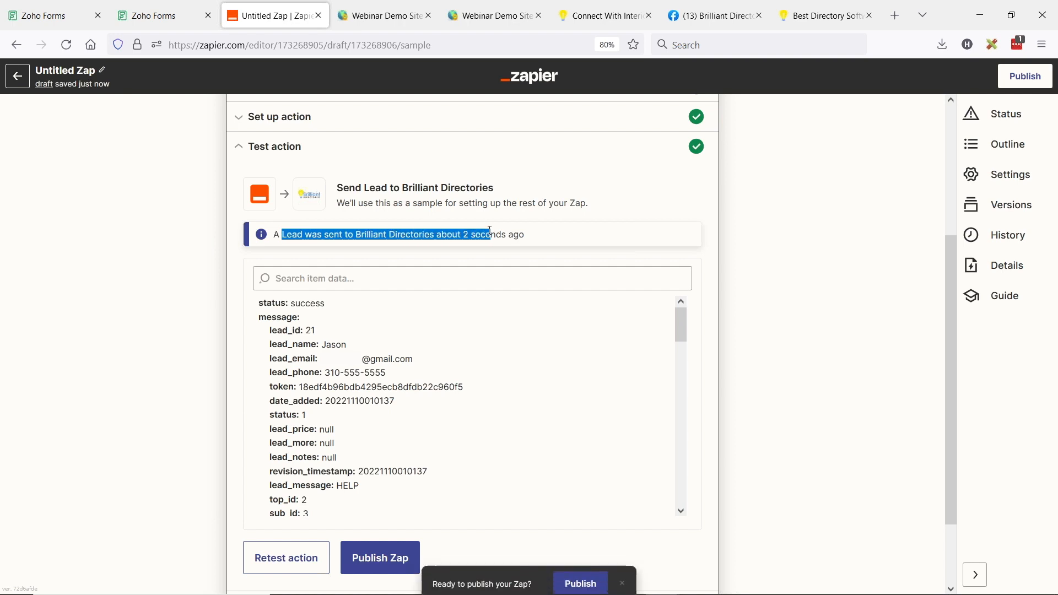
click(380, 15)
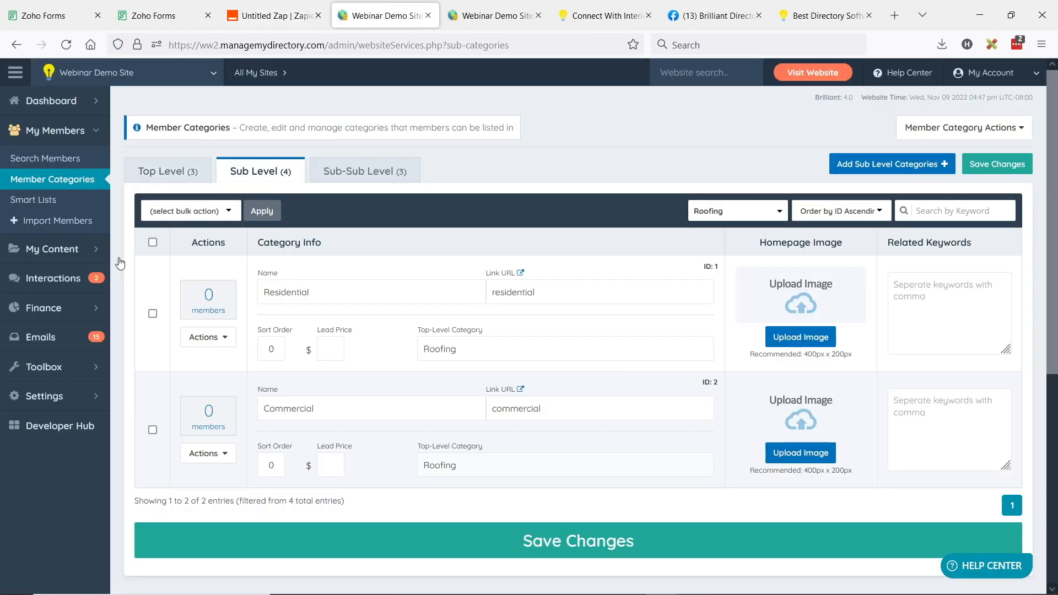
Open Member Leads and highlight new Lead #21's HELP message, location and Residential option
mouse_move(77, 284)
click(165, 280)
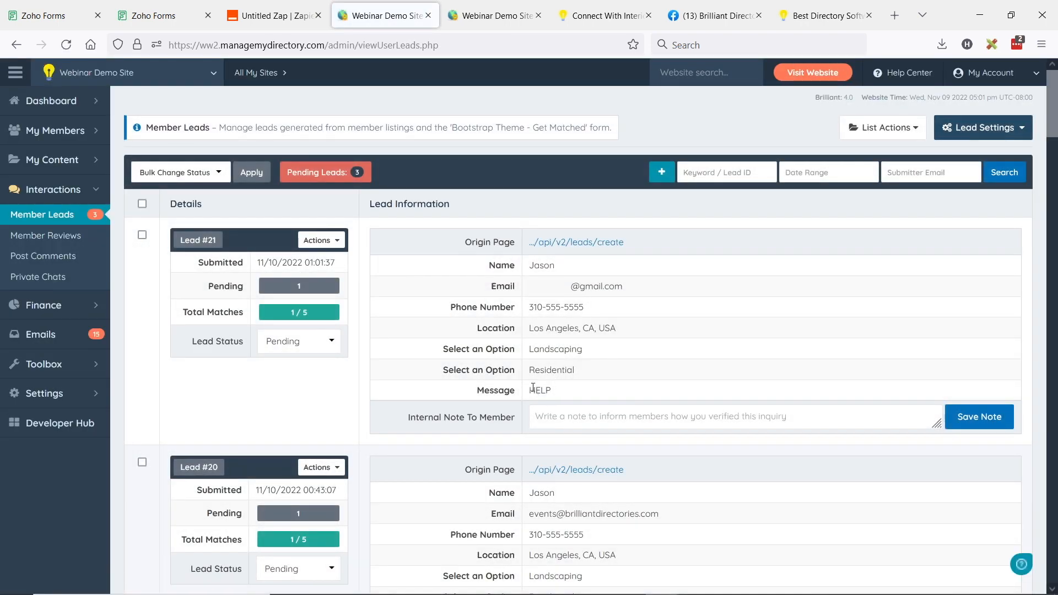
double_click(544, 391)
drag(598, 395, 467, 393)
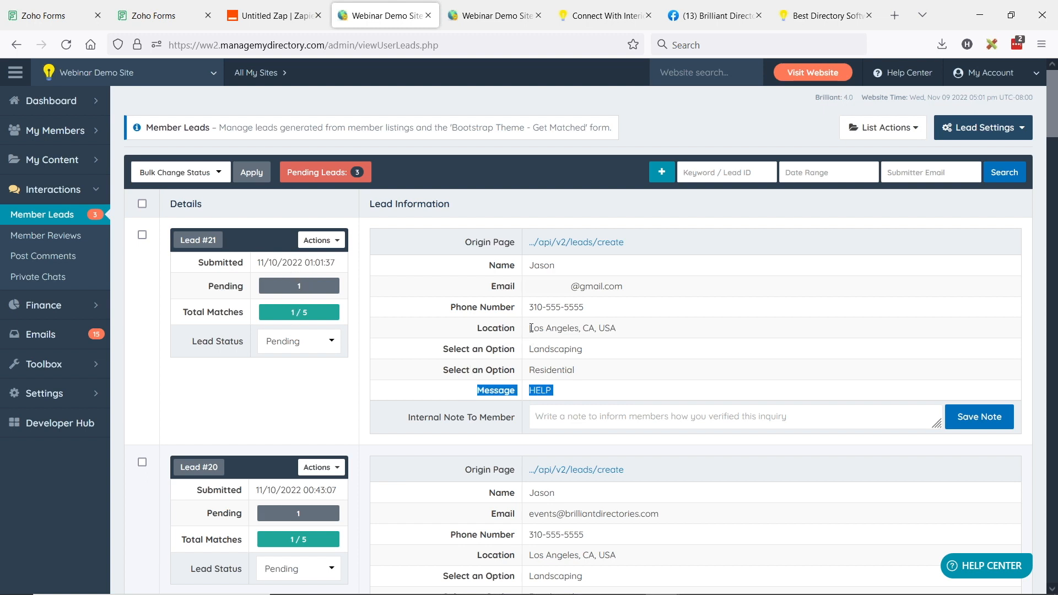
drag(530, 328, 616, 330)
drag(530, 349, 622, 373)
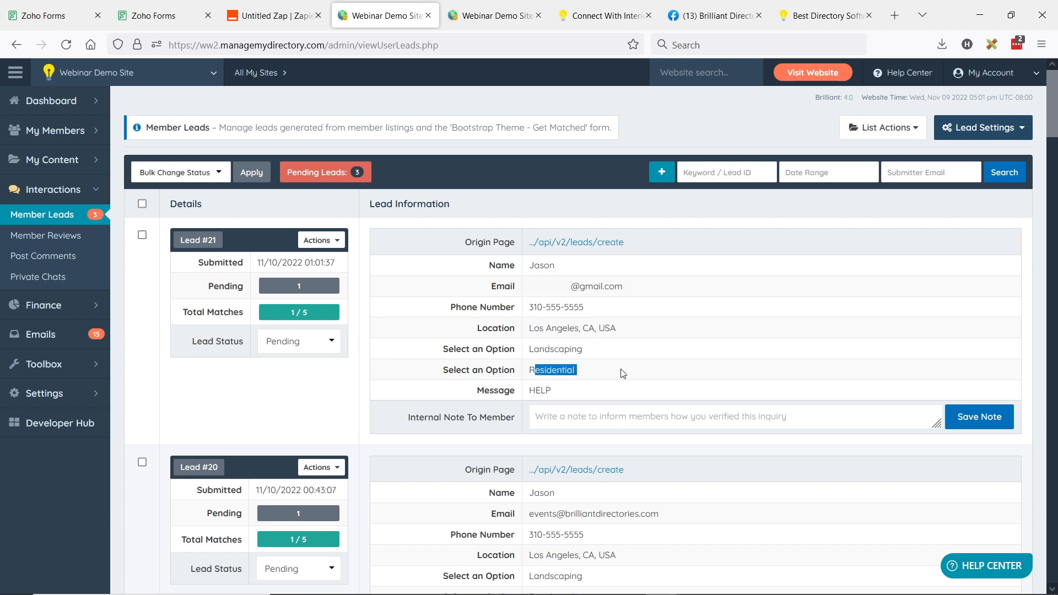
Return to the Zap editor showing the lead_id 21 test result
click(260, 6)
scroll(465, 331, up, 3)
scroll(466, 326, up, 2)
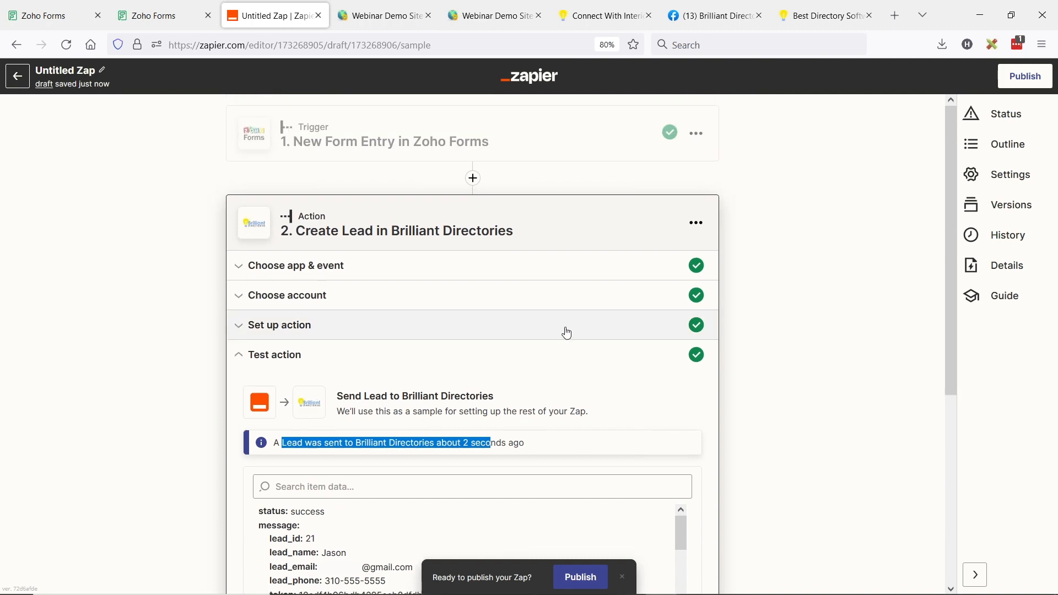
Publish the Zap as version v1 with it turned on, then return to the Zoho Forms embed page
scroll(565, 330, down, 3)
click(585, 586)
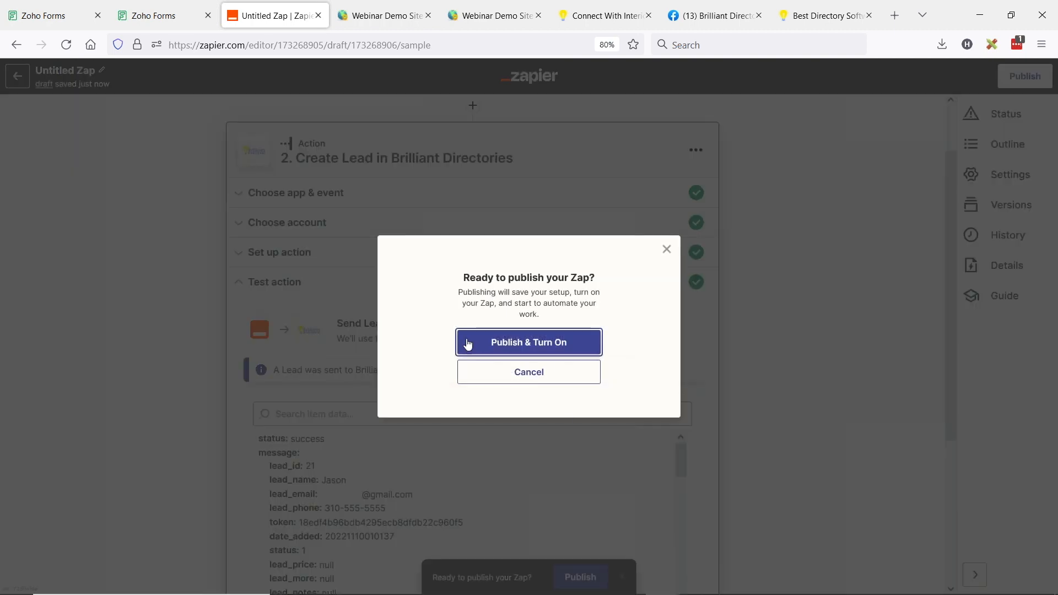
click(491, 348)
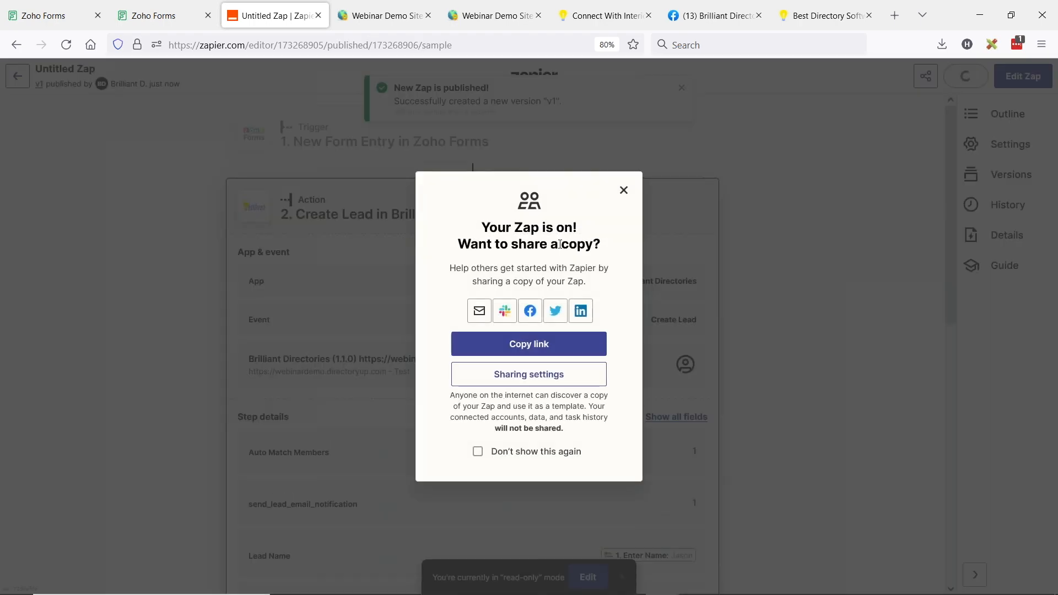
click(623, 191)
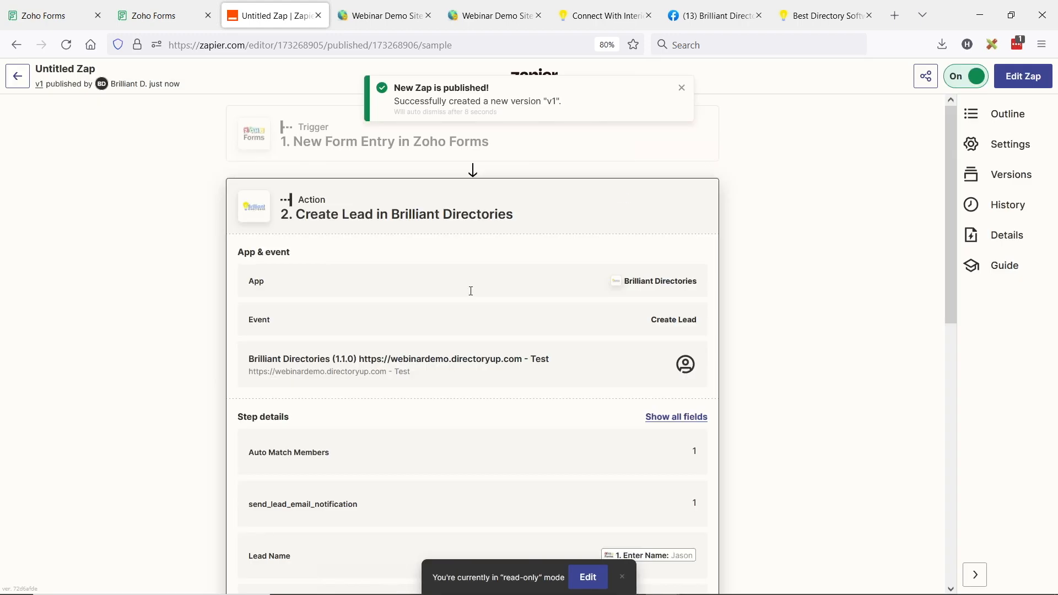
click(107, 5)
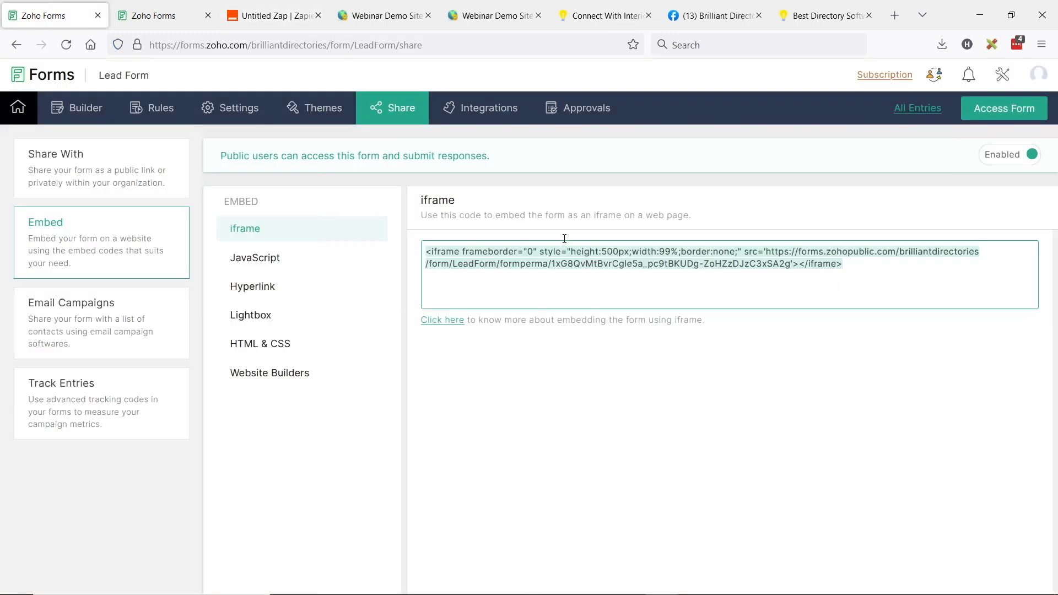
Highlight the Lead Form's iframe code, then show it embedded on the Get Matched page
drag(894, 271, 425, 248)
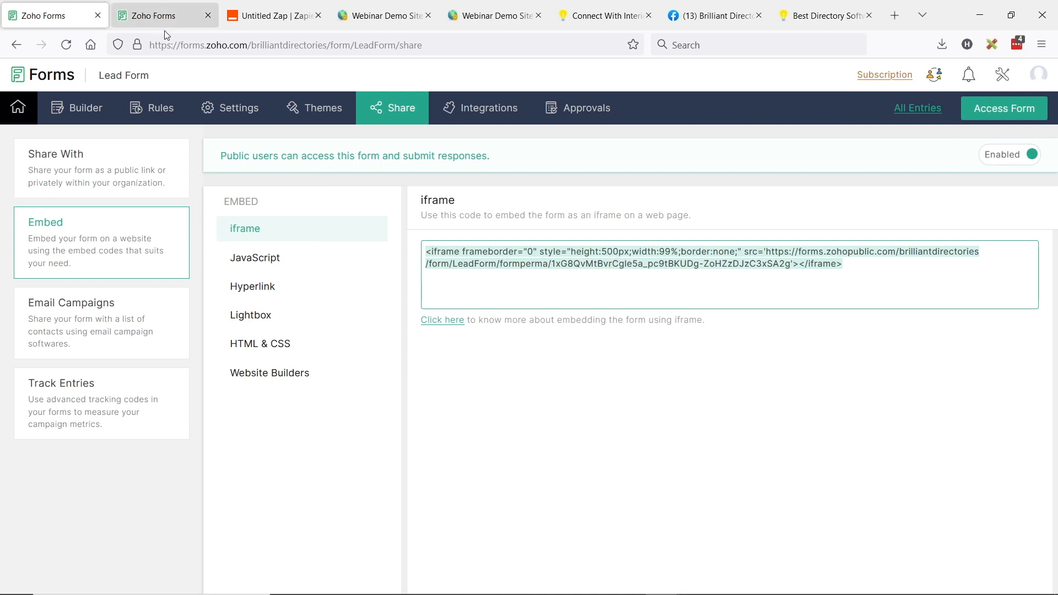
click(610, 16)
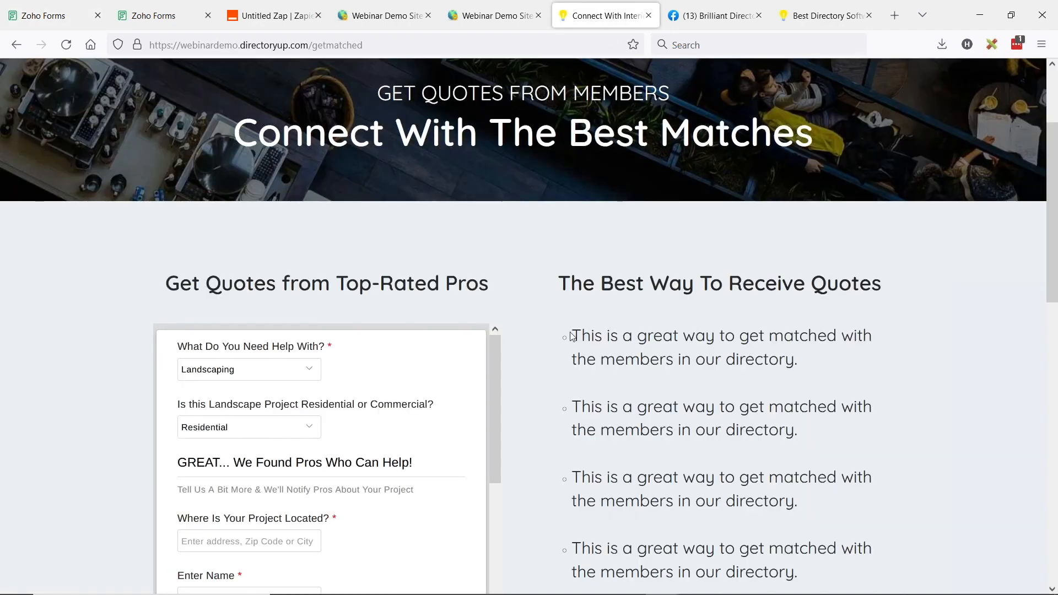
scroll(571, 333, up, 3)
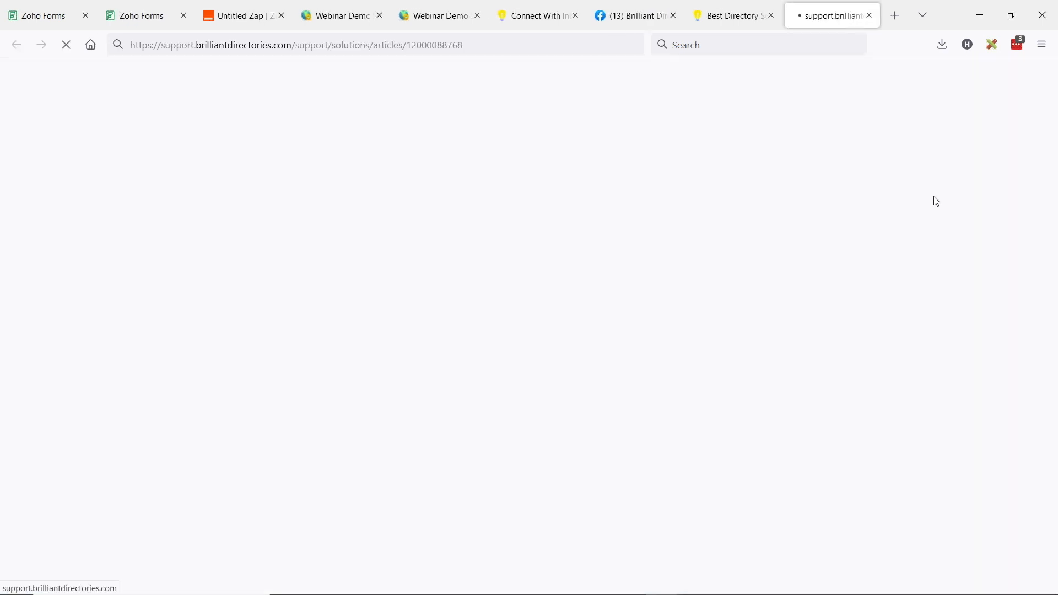
Read through the Generate API Key Overview article, then go back to the Zoho Forms embed page
scroll(287, 209, down, 1)
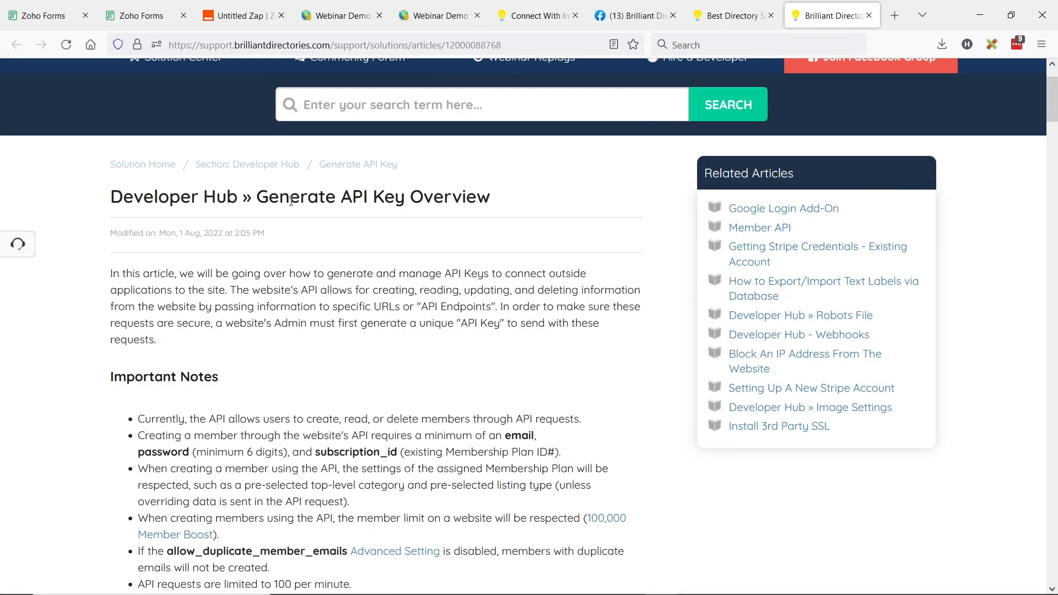
drag(257, 198, 496, 200)
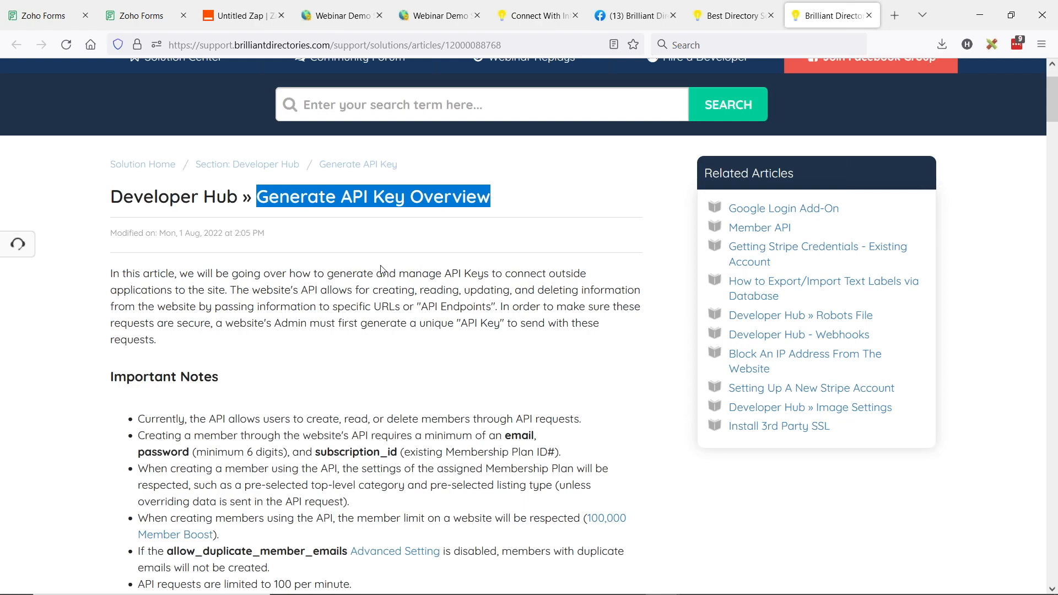
scroll(435, 270, down, 2)
scroll(436, 270, down, 18)
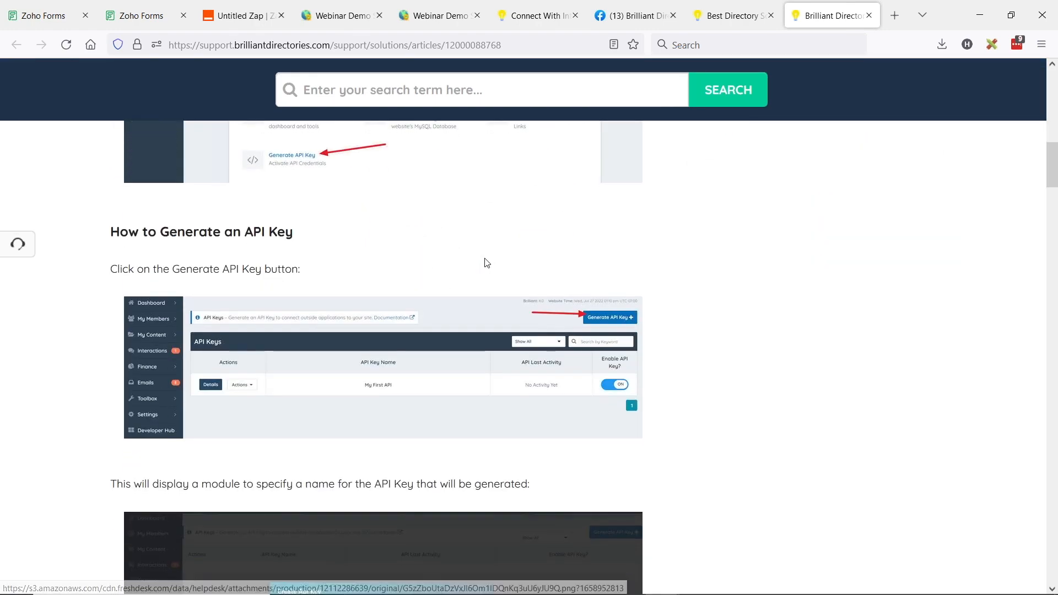
scroll(485, 264, down, 7)
scroll(489, 267, up, 8)
scroll(489, 267, up, 18)
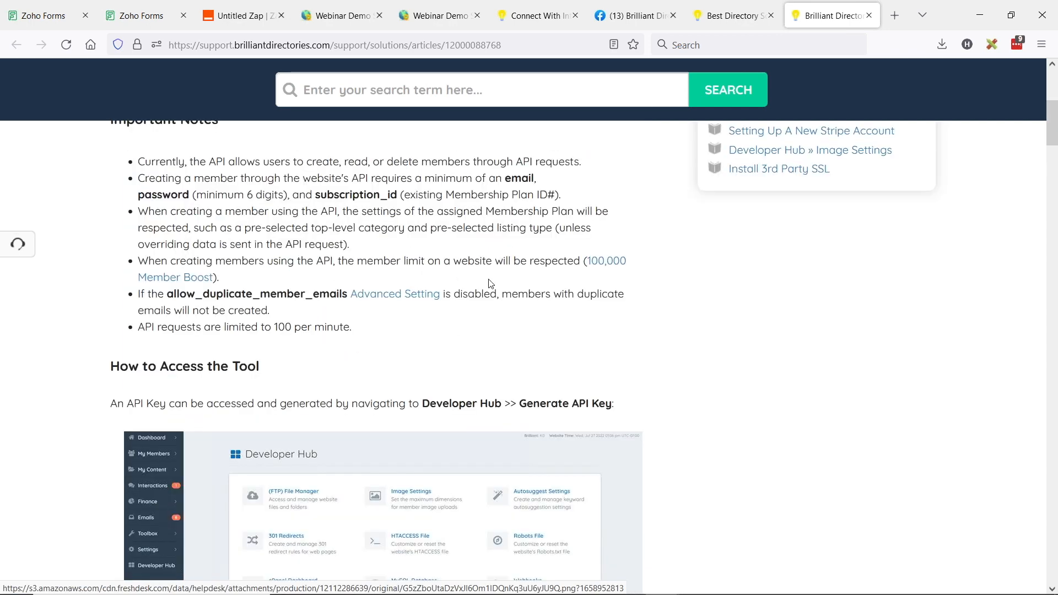
scroll(492, 285, up, 2)
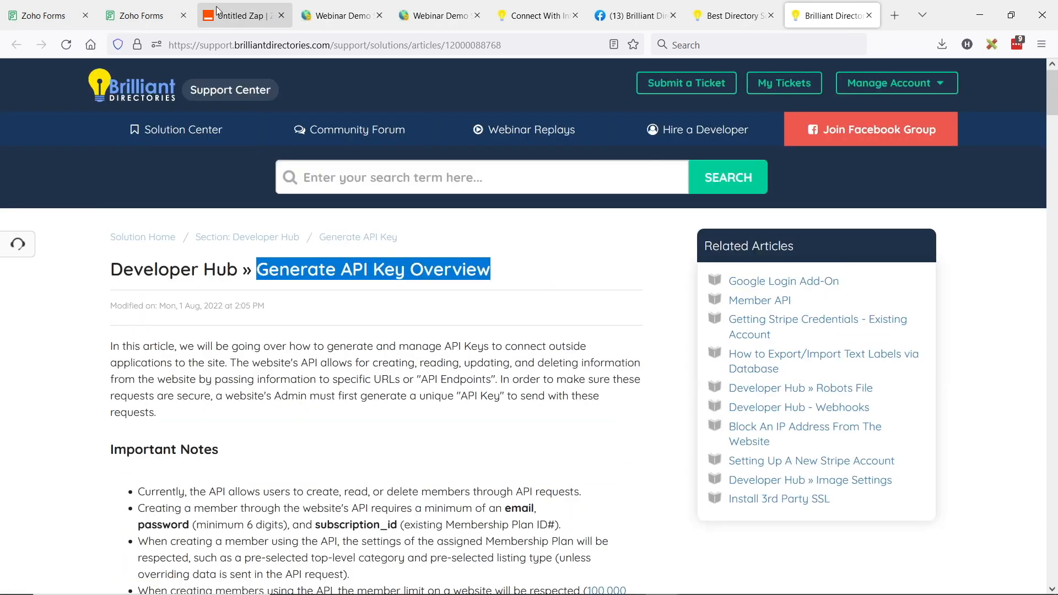
click(44, 15)
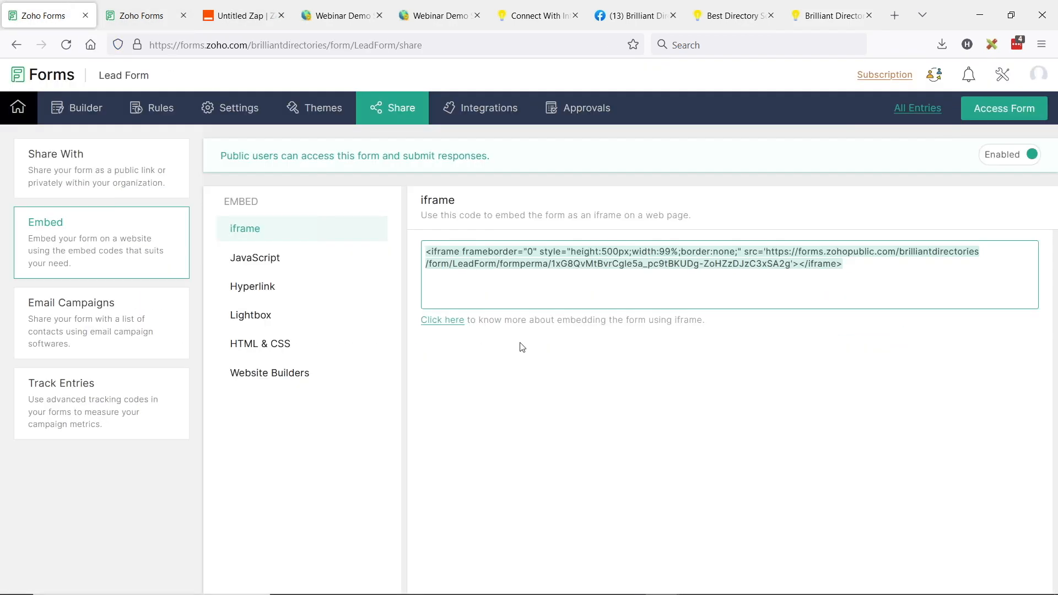
Show the switched-on Zap, then bring up the 'Let's Set Up Lead Importing from Zoho' slide
click(241, 17)
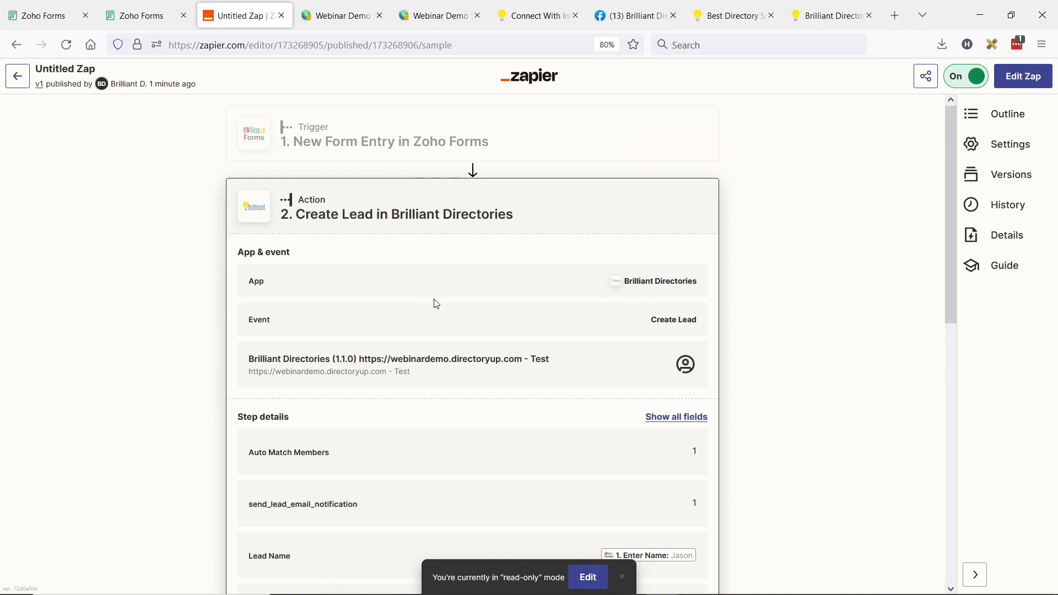
key(alt+Tab)
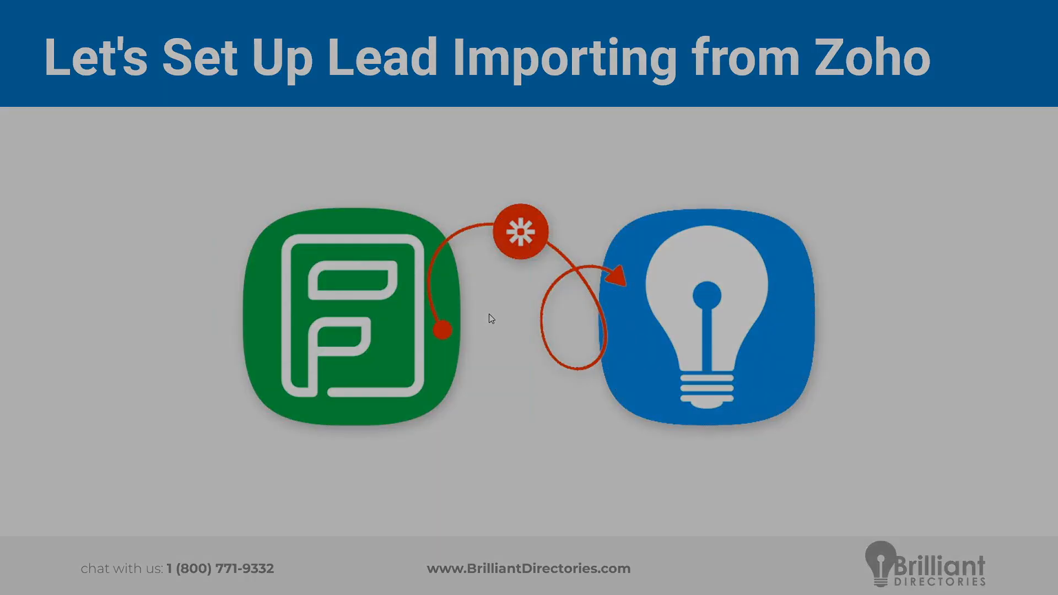